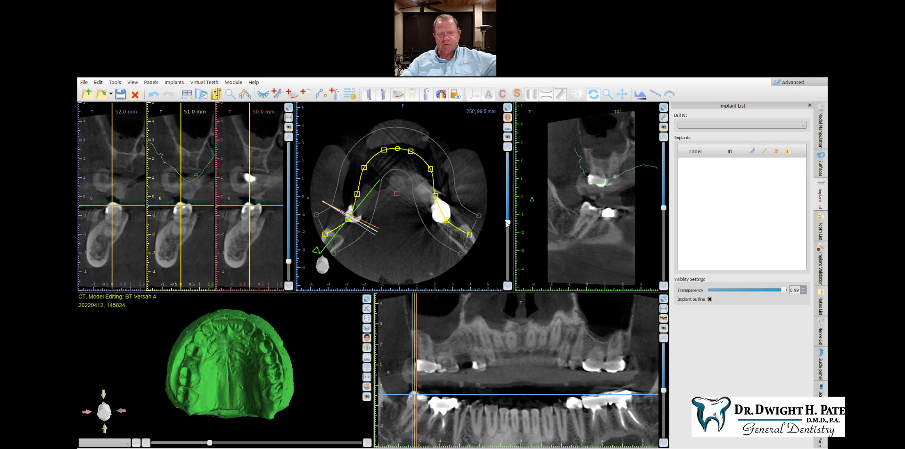
Step: Move the axial slice up to the roots of the upper teeth and examine the green arch model from several angles
left_click_drag(507, 223, 507, 191)
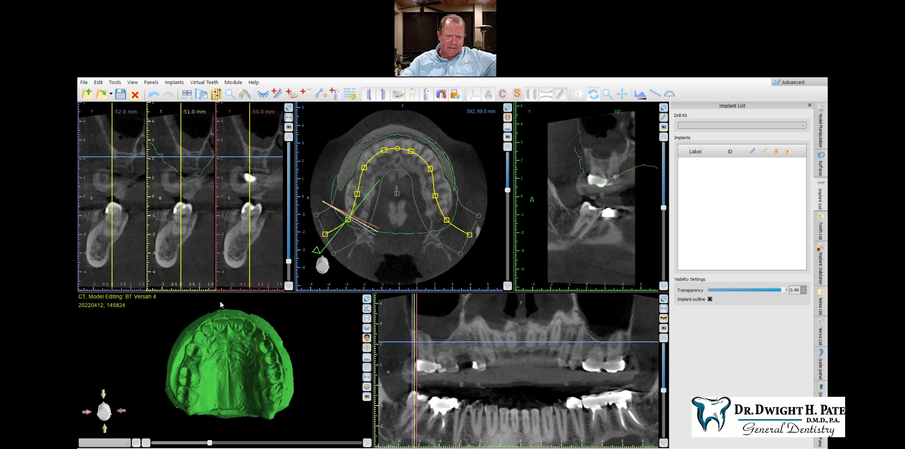
left_click_drag(219, 301, 285, 378)
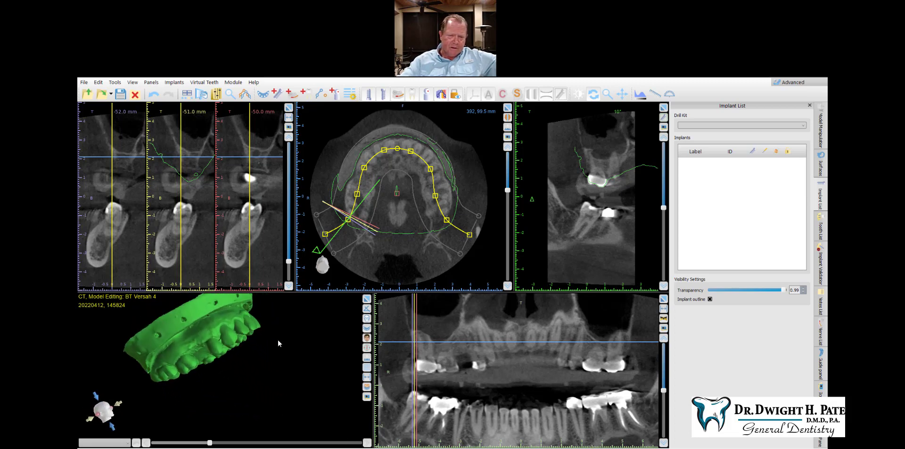
left_click_drag(278, 338, 306, 399)
left_click_drag(215, 421, 161, 337)
left_click_drag(322, 340, 300, 340)
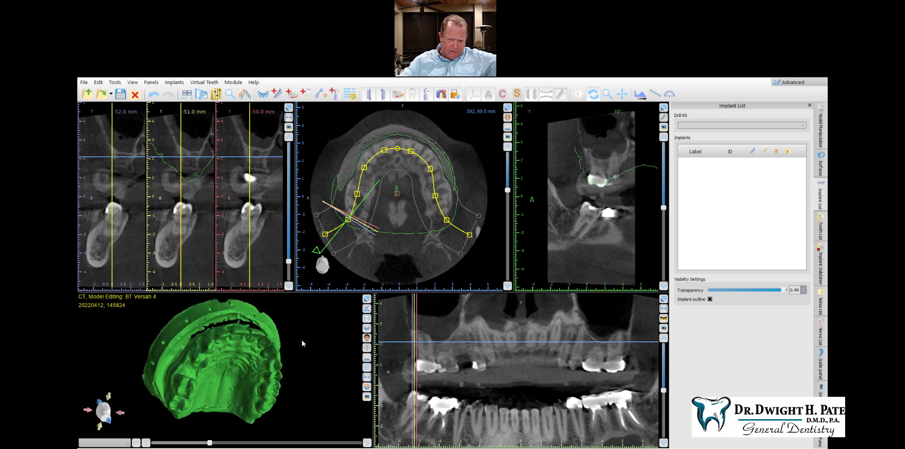
left_click_drag(274, 304, 321, 412)
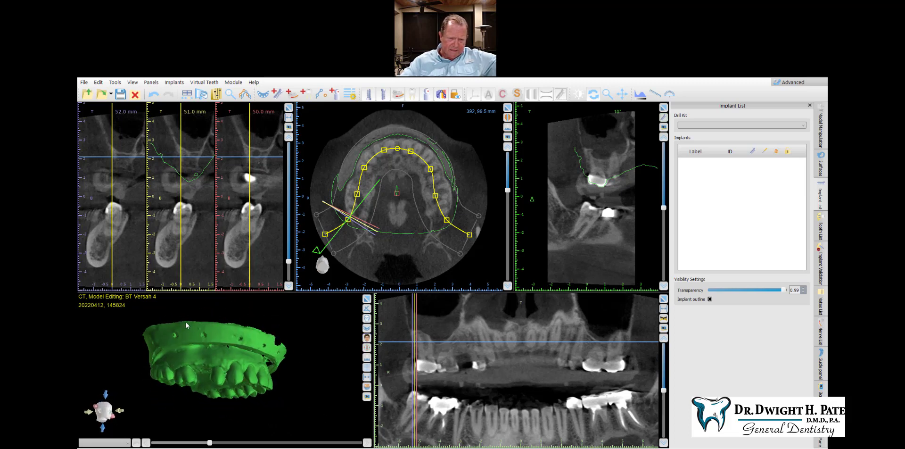
left_click_drag(185, 321, 224, 335)
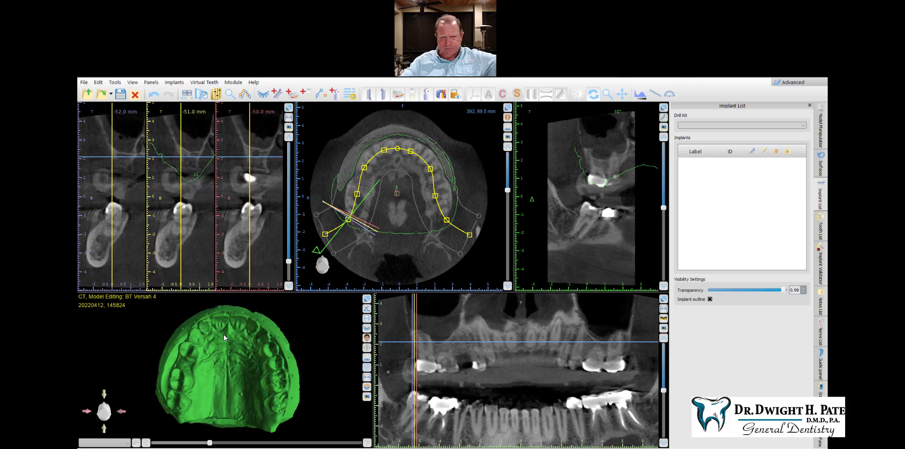
left_click_drag(238, 344, 269, 420)
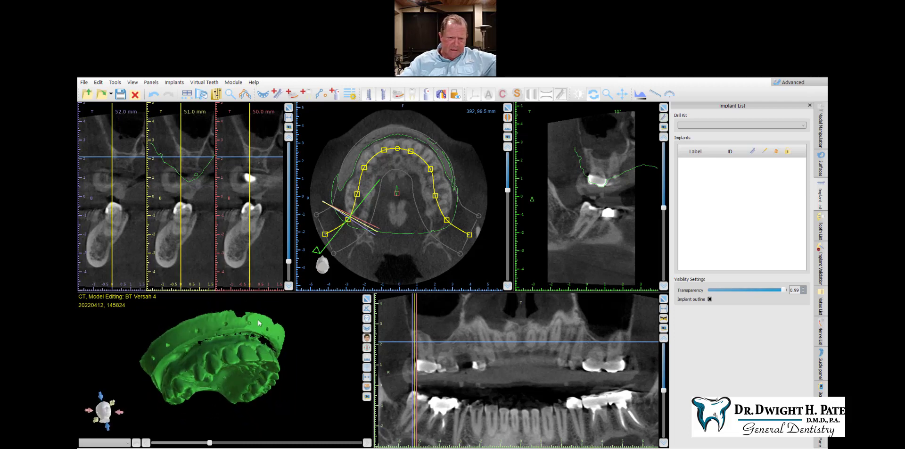
left_click_drag(230, 315, 190, 317)
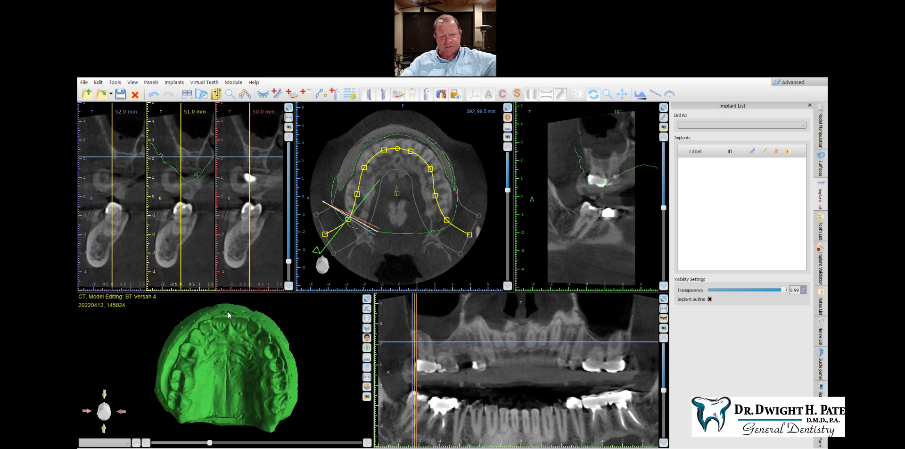
left_click_drag(228, 315, 208, 307)
left_click_drag(294, 359, 270, 333)
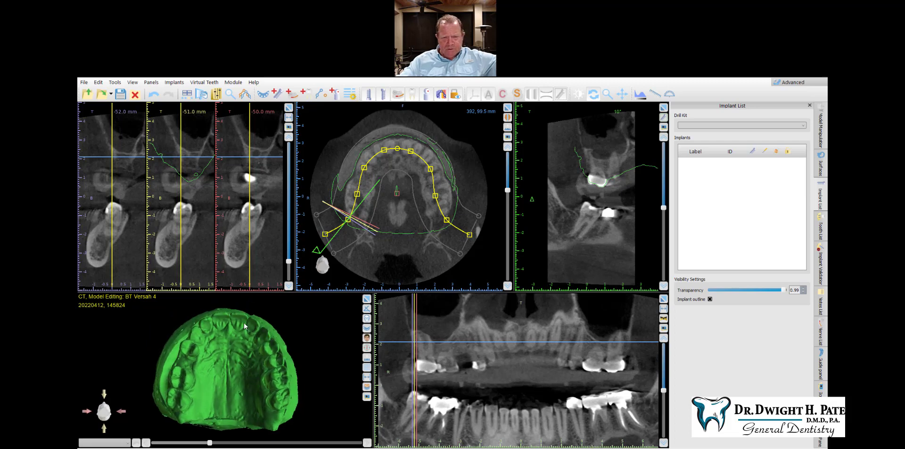
Step: Inspect the upper arch model from the front, both sides and the palate, including the outer rim around the teeth
left_click_drag(225, 335, 225, 426)
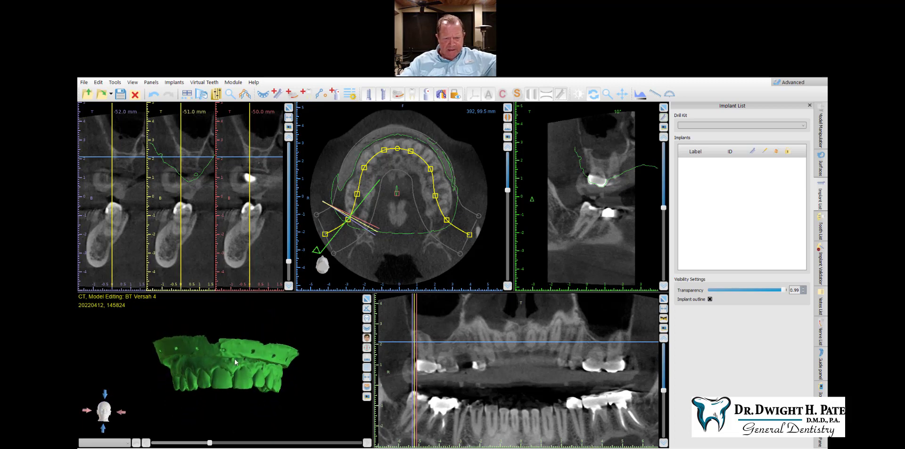
left_click_drag(233, 358, 333, 357)
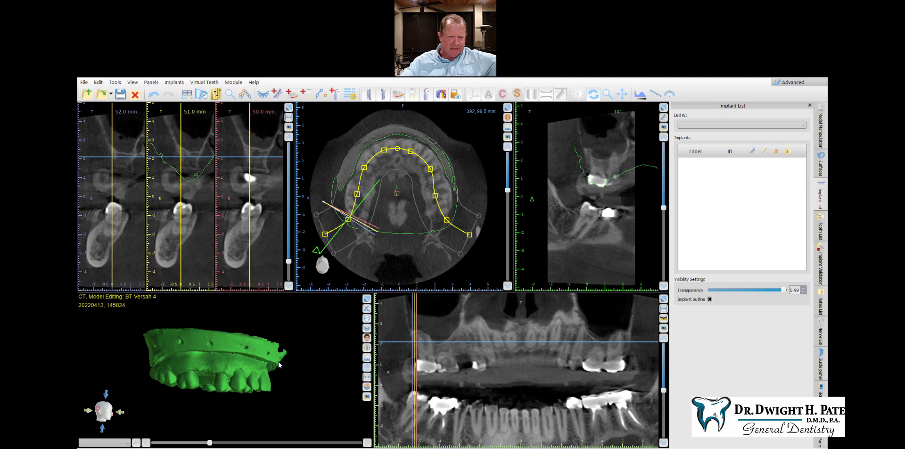
mouse_move(278, 364)
left_mouse_down()
mouse_move(183, 322)
mouse_move(230, 357)
mouse_move(290, 361)
mouse_move(253, 322)
mouse_move(285, 353)
left_mouse_up()
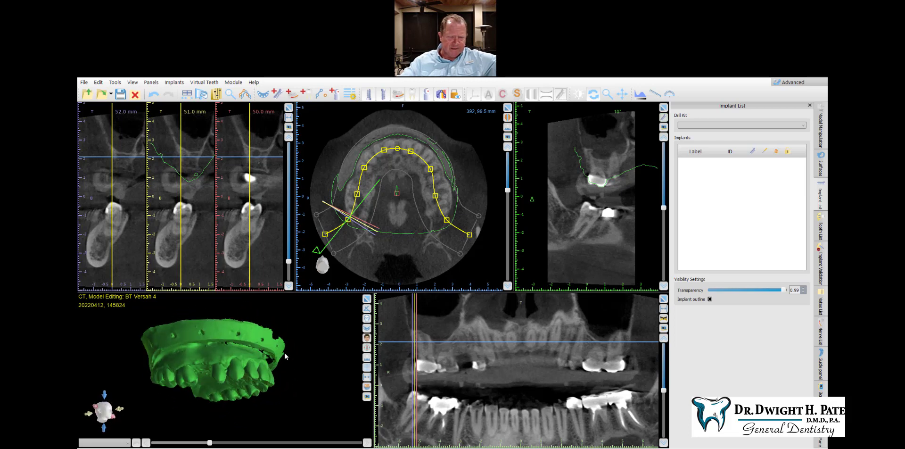
left_click_drag(214, 310, 165, 313)
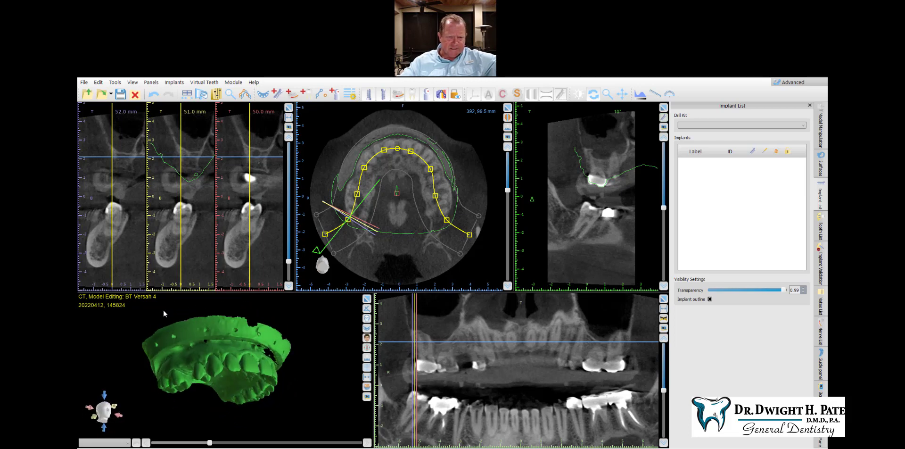
left_click_drag(277, 358, 259, 338)
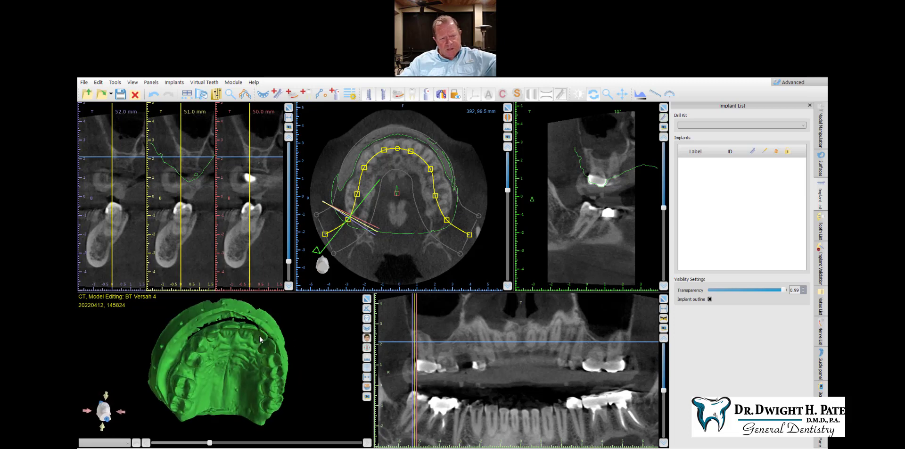
mouse_move(211, 323)
left_mouse_down()
mouse_move(299, 383)
mouse_move(205, 363)
mouse_move(196, 305)
mouse_move(205, 310)
left_mouse_up()
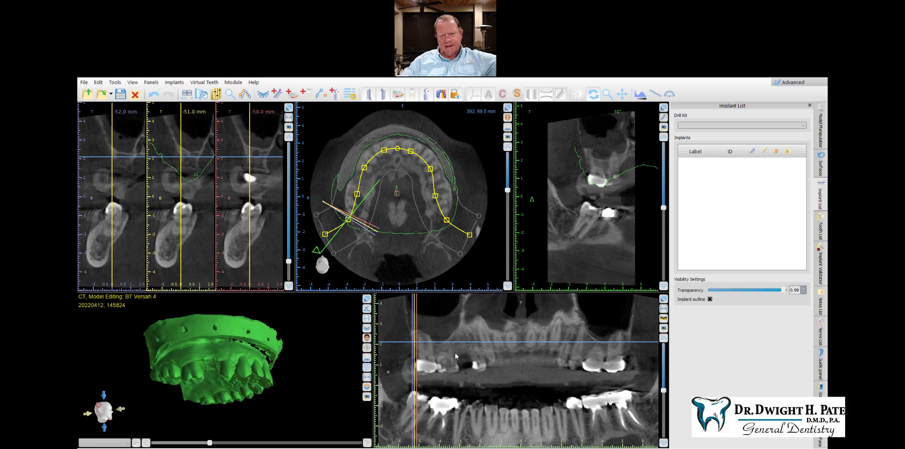
left_click_drag(299, 352, 149, 346)
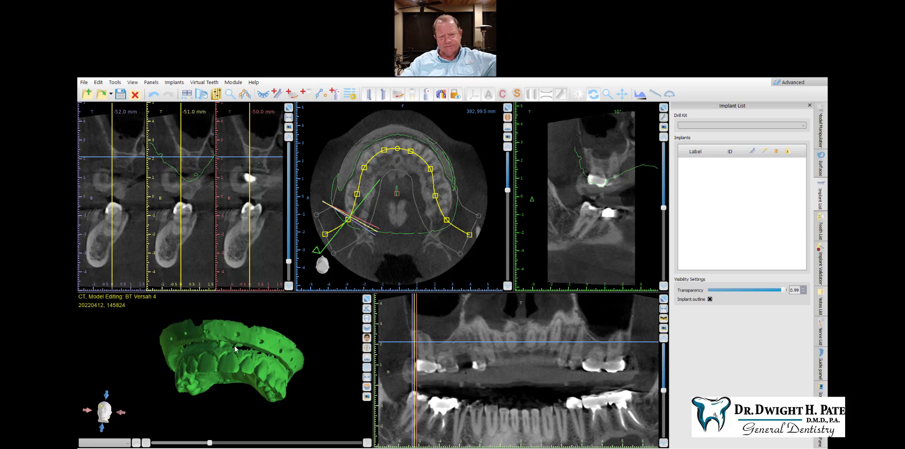
left_click_drag(213, 331, 250, 329)
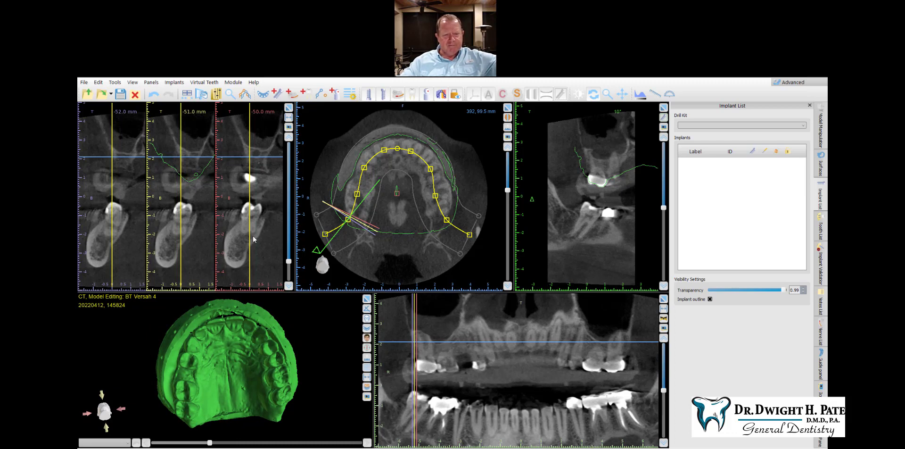
Step: Check the model outline against the upper teeth in the CT slices, from the right molar across the front to the left molar
left_click(427, 361)
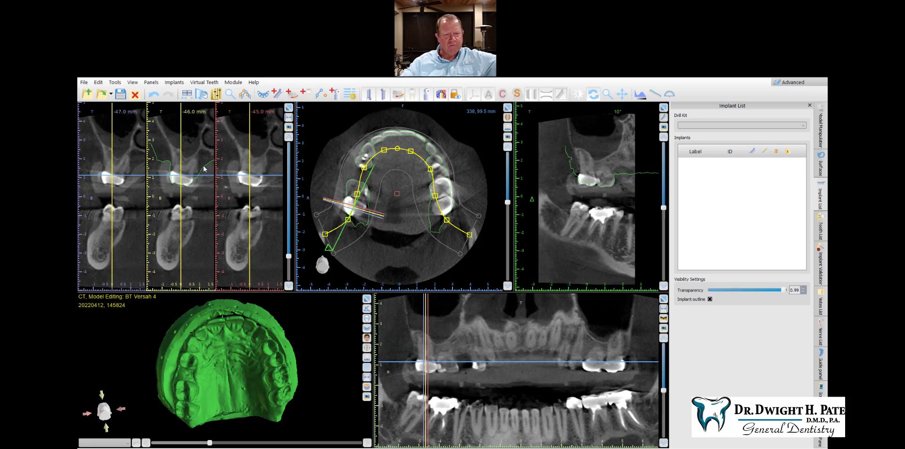
left_click(488, 349)
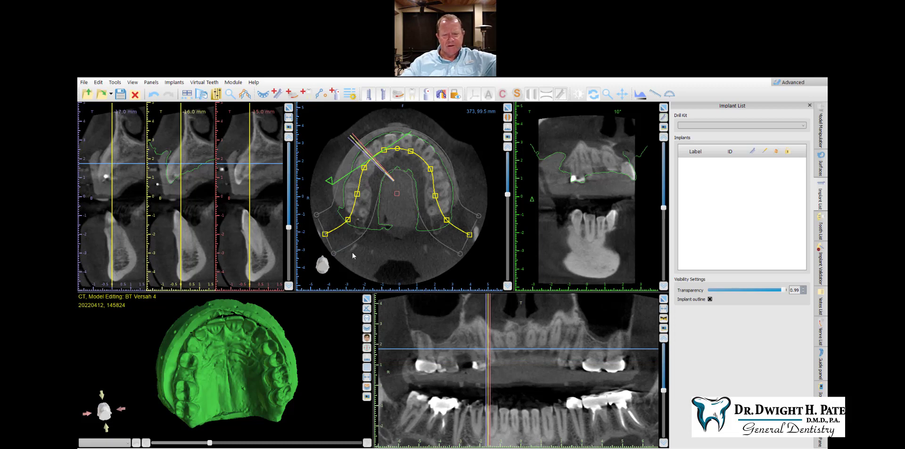
left_click(532, 342)
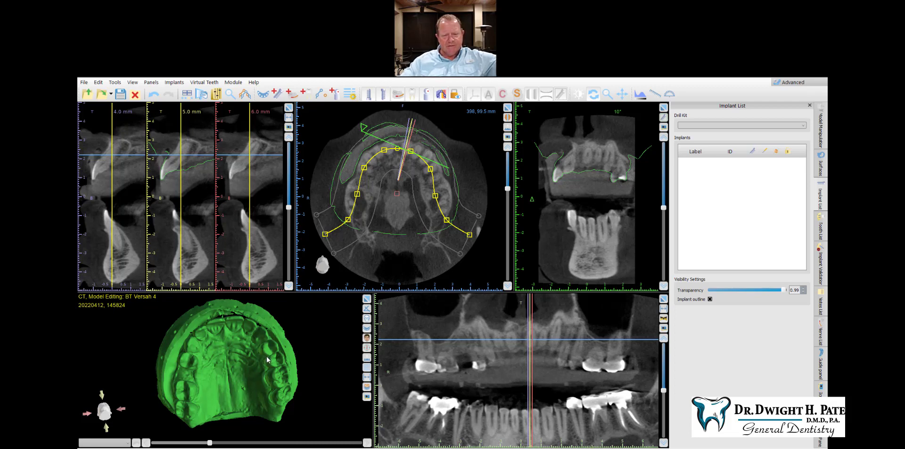
left_click(554, 346)
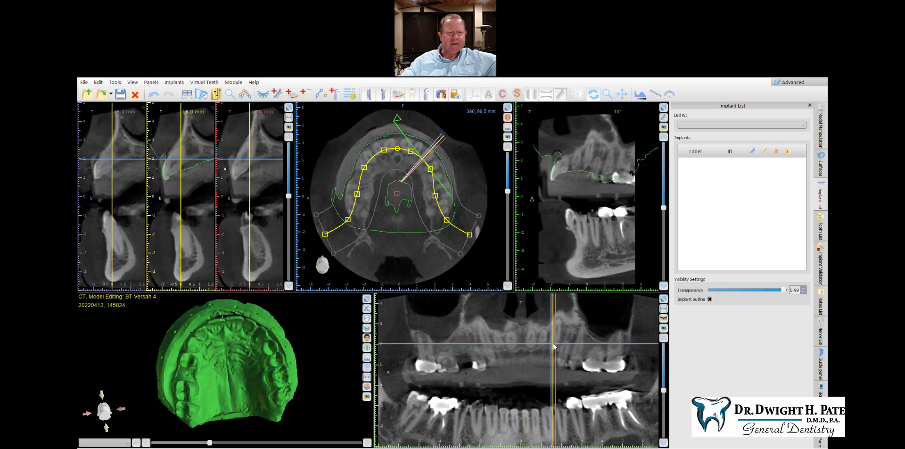
left_click(579, 356)
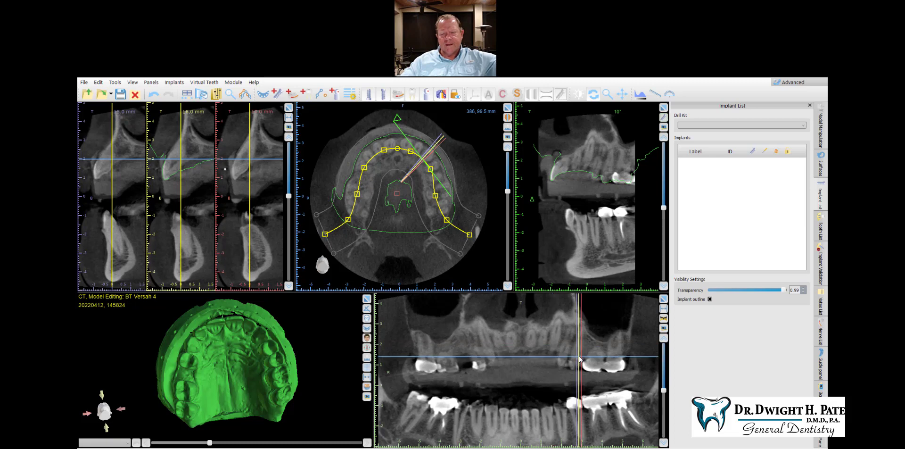
left_click(616, 362)
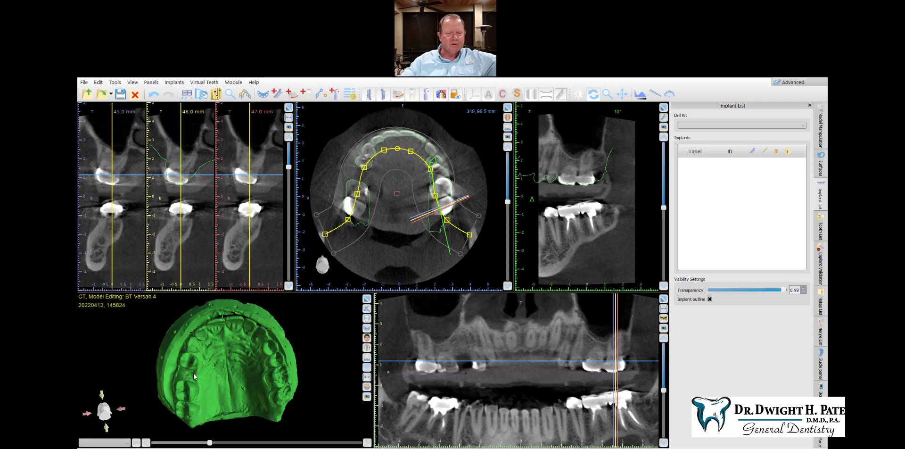
Step: Tilt the upper arch model to view the front teeth and bring it back to the biting-surface view
mouse_move(131, 349)
left_mouse_down()
mouse_move(120, 331)
mouse_move(132, 327)
left_mouse_up()
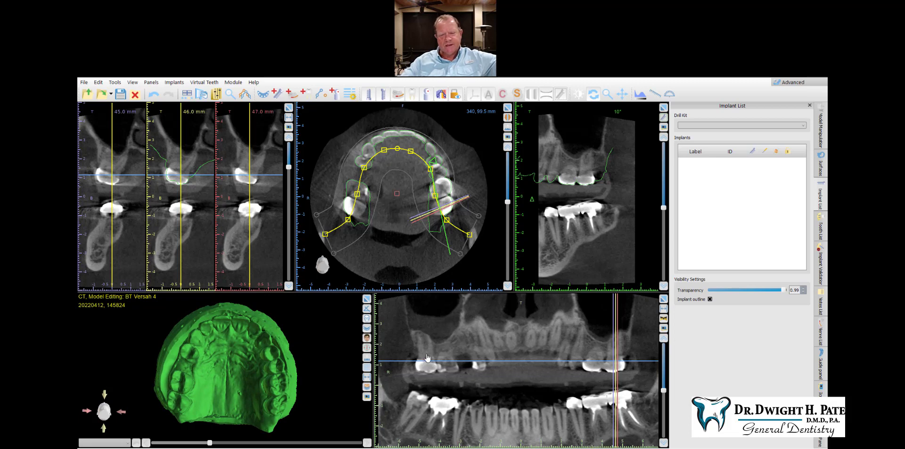
left_click_drag(232, 304, 247, 430)
left_click_drag(220, 331, 242, 289)
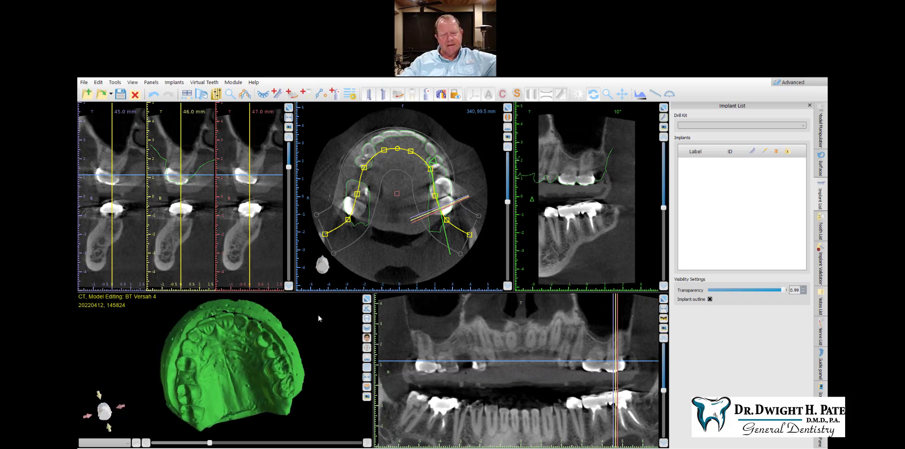
left_click_drag(318, 318, 337, 330)
left_click_drag(222, 354, 219, 318)
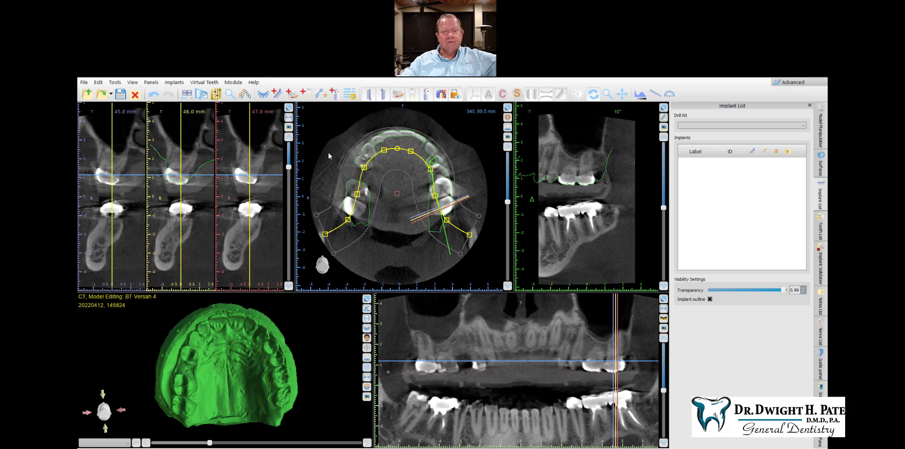
Step: Add a maxillary BioHorizons Tapered Pro Laser-Lok RBT implant, platform 3.50, model BTA4210, 4.20 mm occlusal diameter and 10.50 mm length
left_click(278, 95)
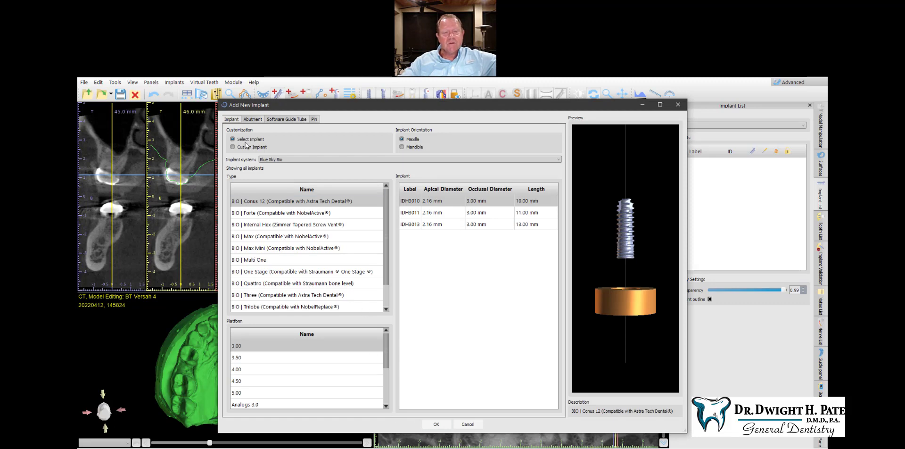
left_click(276, 160)
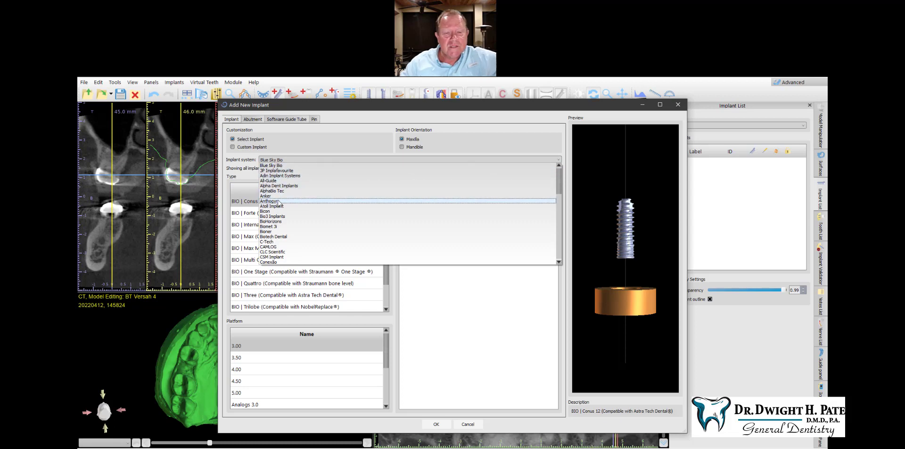
left_click(278, 221)
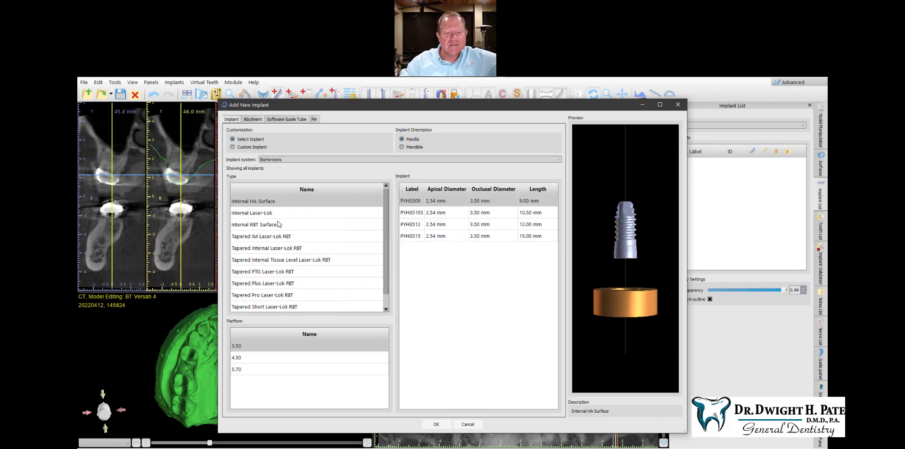
left_click(245, 361)
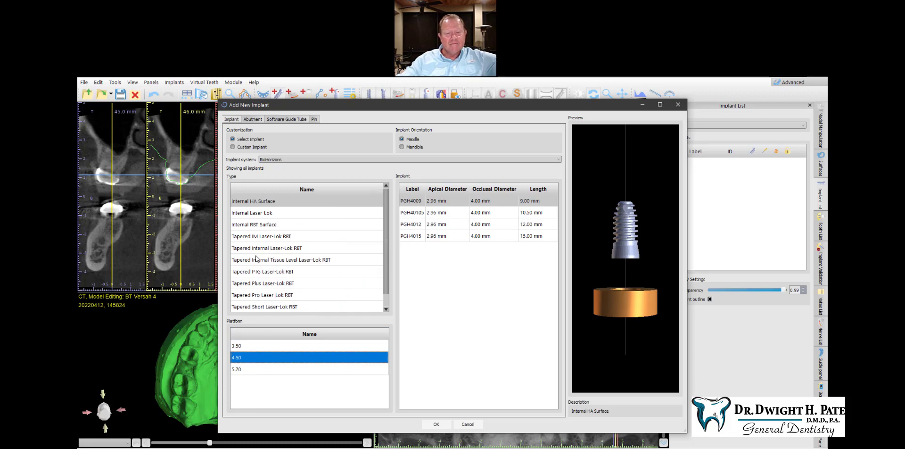
left_click(272, 297)
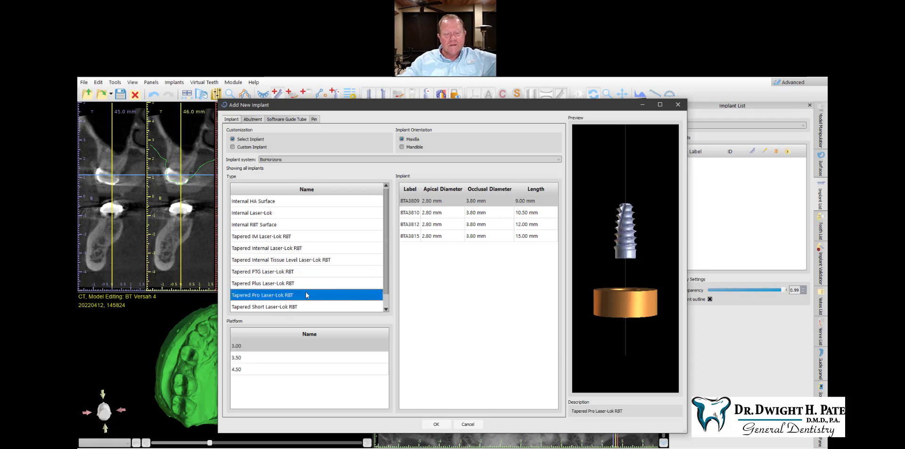
left_click(238, 358)
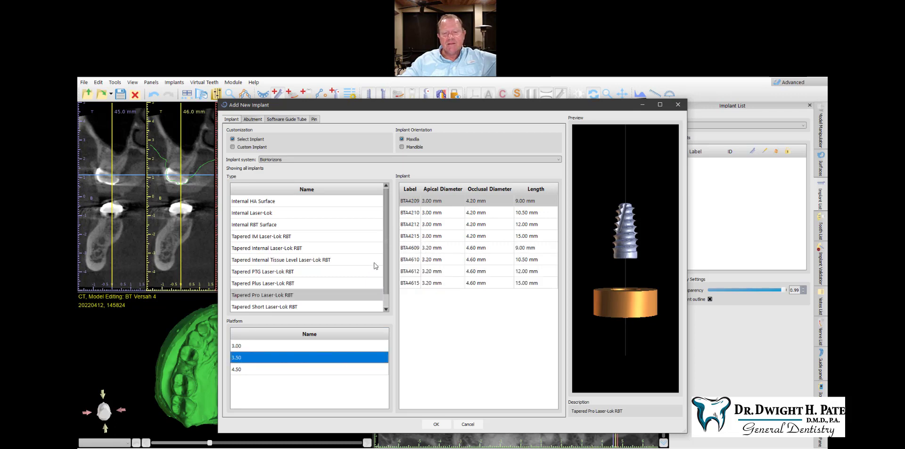
left_click(420, 213)
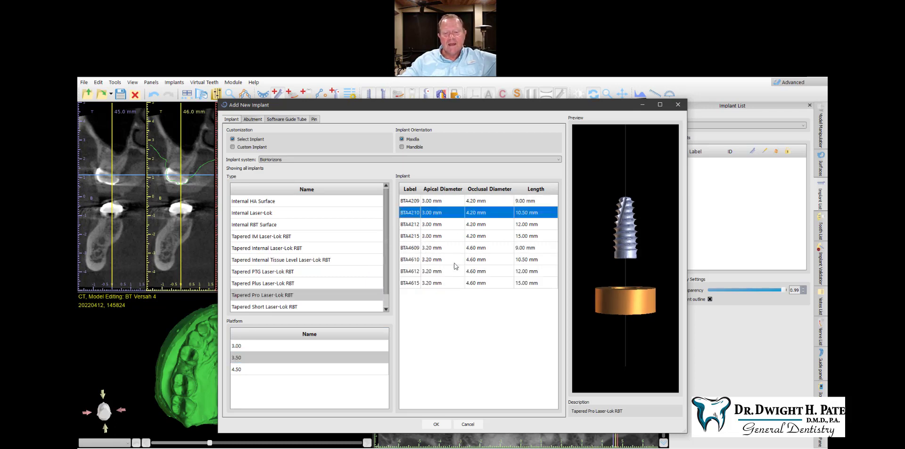
left_click(436, 424)
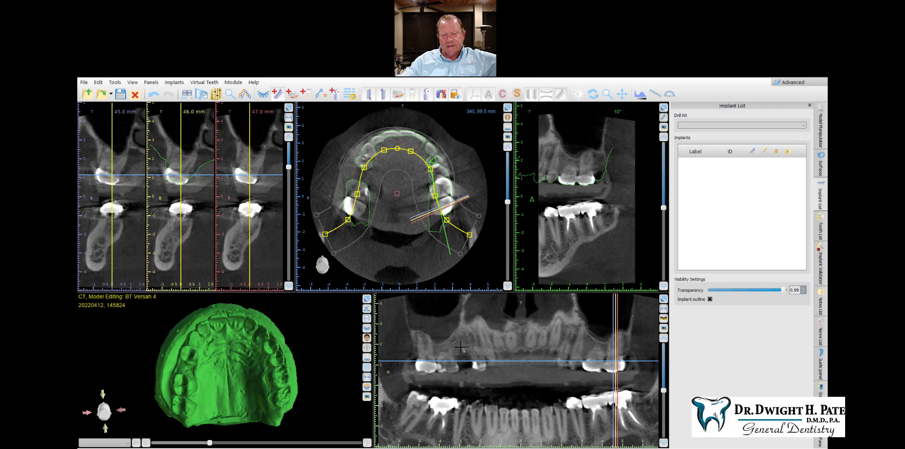
Step: Place the implant in the upper right gap, then tilt it and lower it slightly between the neighbouring teeth
left_click(460, 346)
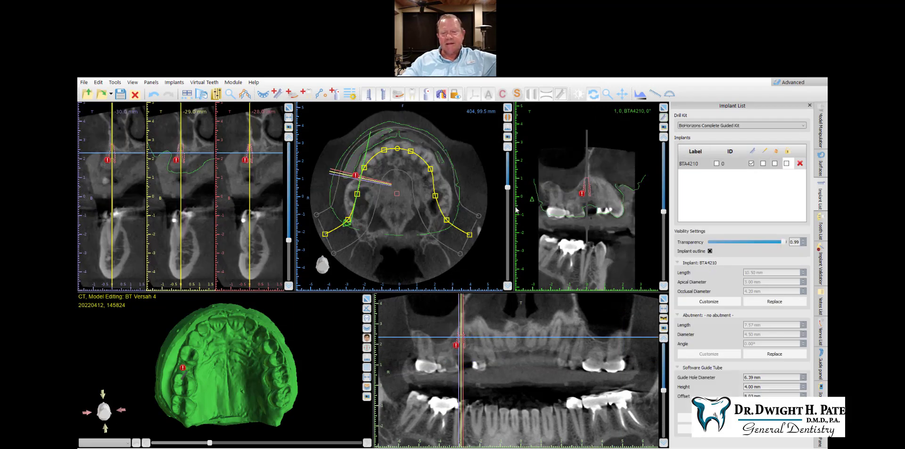
left_click_drag(601, 188, 600, 188)
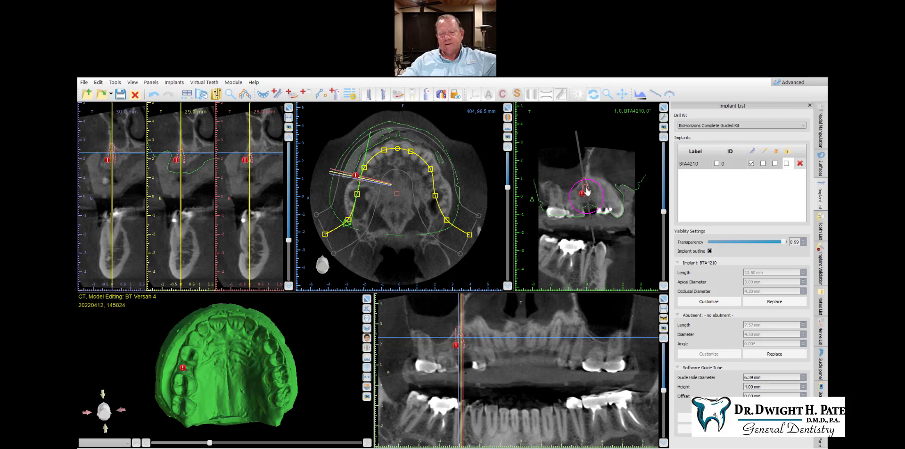
left_click_drag(587, 191, 588, 198)
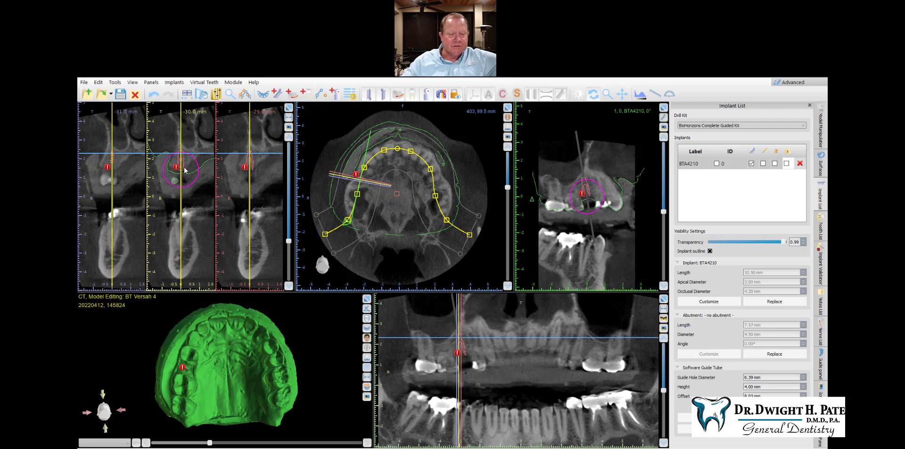
Step: Add a custom abutment to the implant with a length of 16 mm and a diameter of 2 mm
right_click(587, 191)
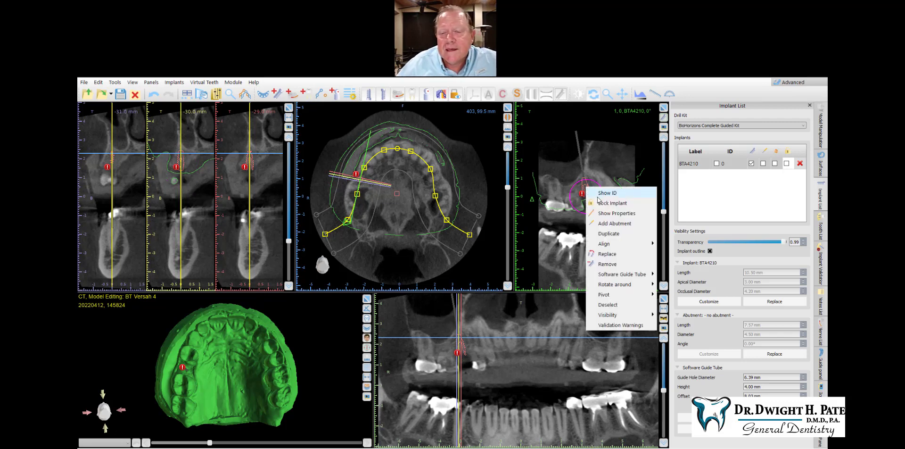
left_click(614, 224)
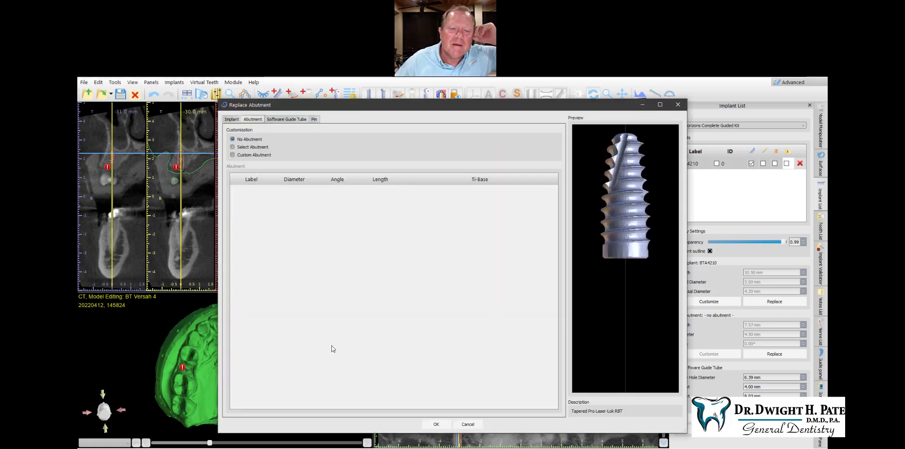
left_click(233, 156)
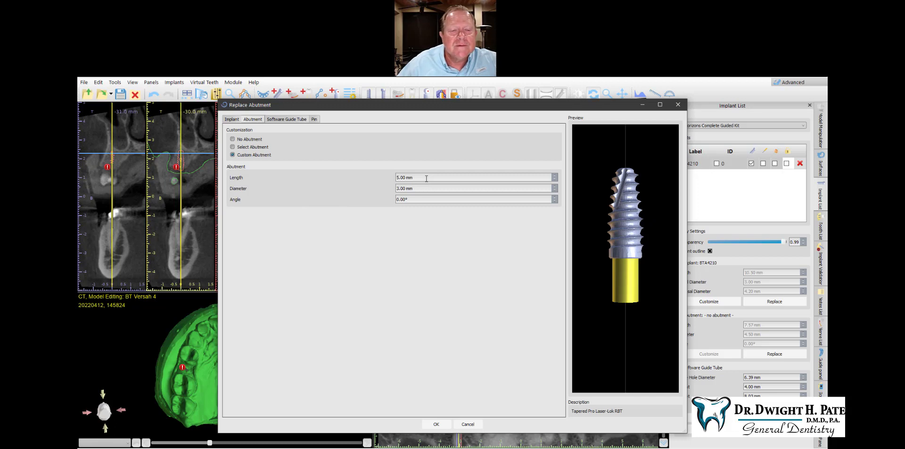
type("1")
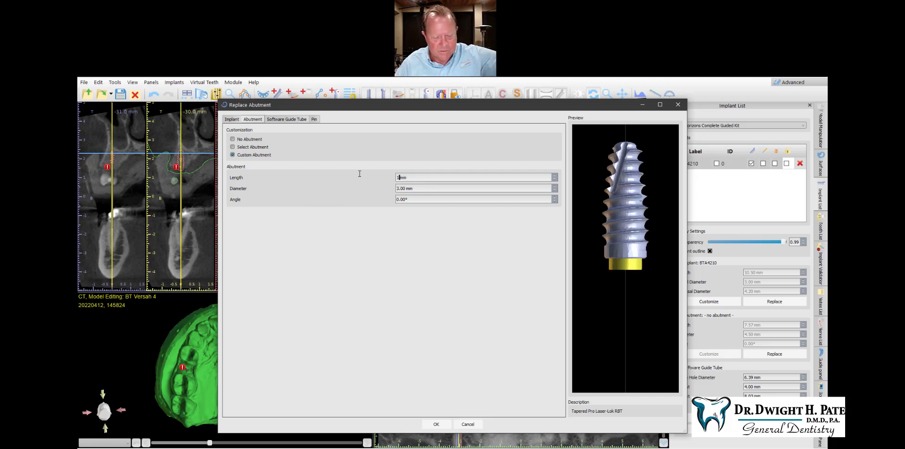
type("6")
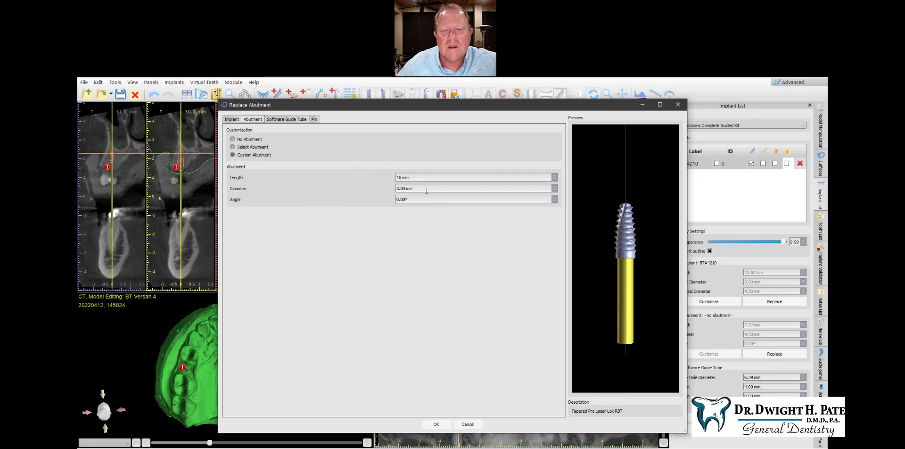
left_click(425, 188)
type("2")
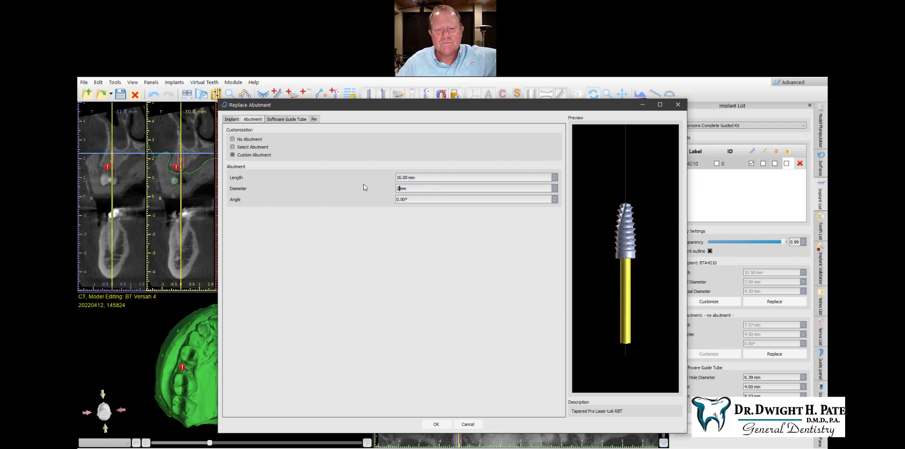
left_click(436, 424)
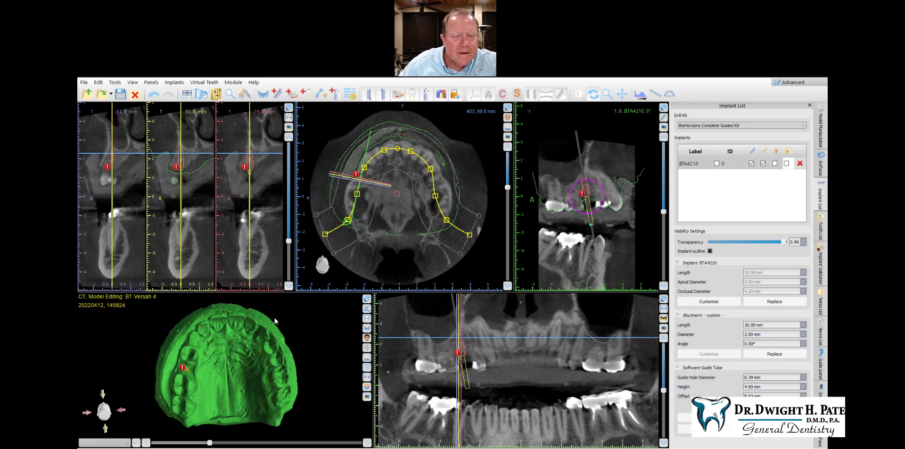
Step: Adjust the implant's cheek-to-palate tilt and position in an enlarged slice turned across the upper right ridge
left_click_drag(276, 321, 317, 406)
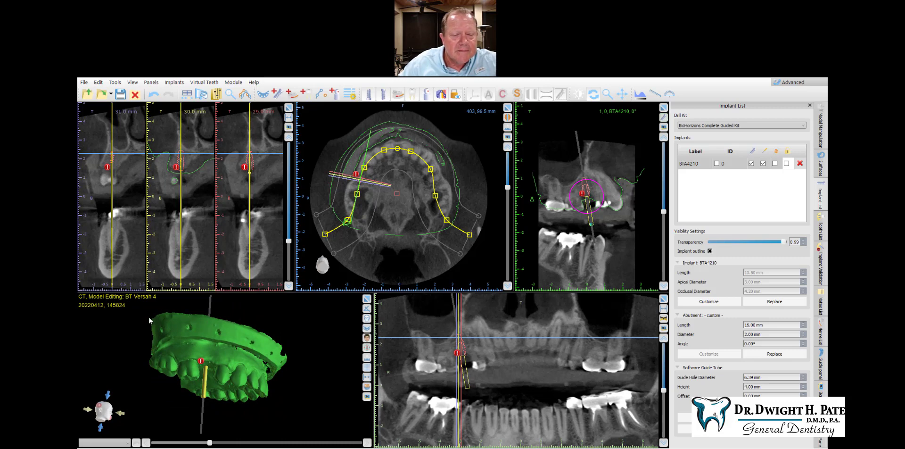
left_click_drag(149, 318, 148, 326)
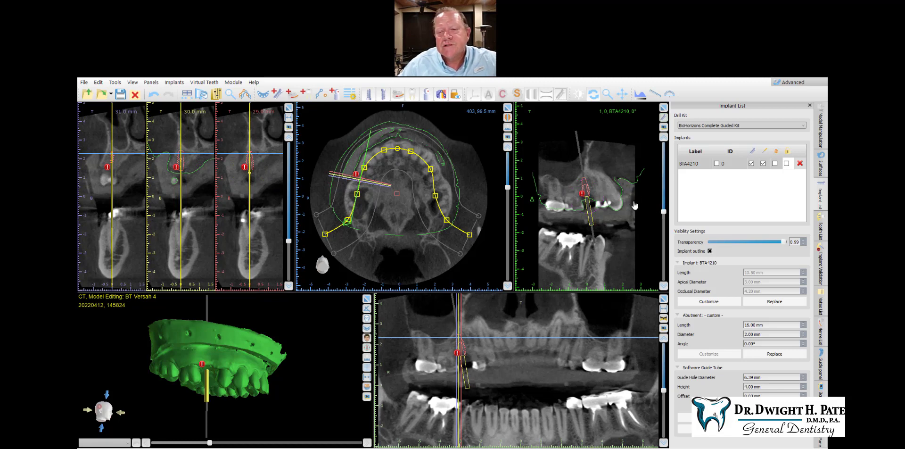
right_click_drag(624, 206, 627, 172)
scroll(626, 172, "down", 10)
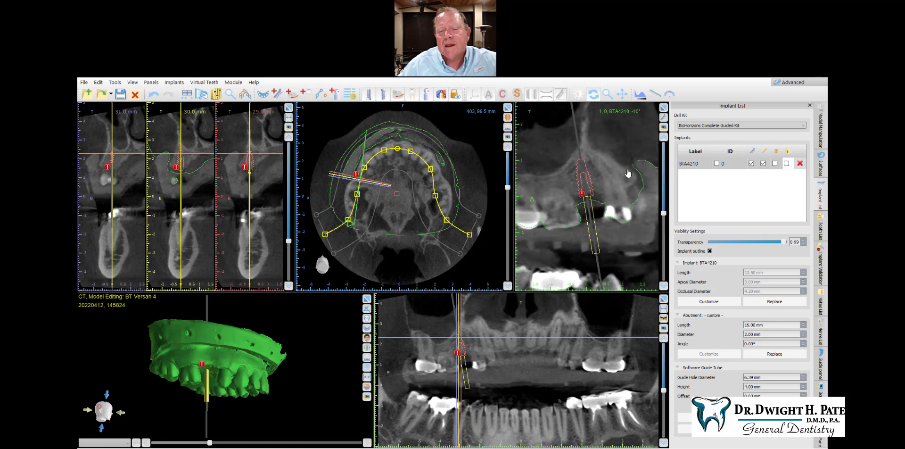
scroll(628, 173, "down", 20)
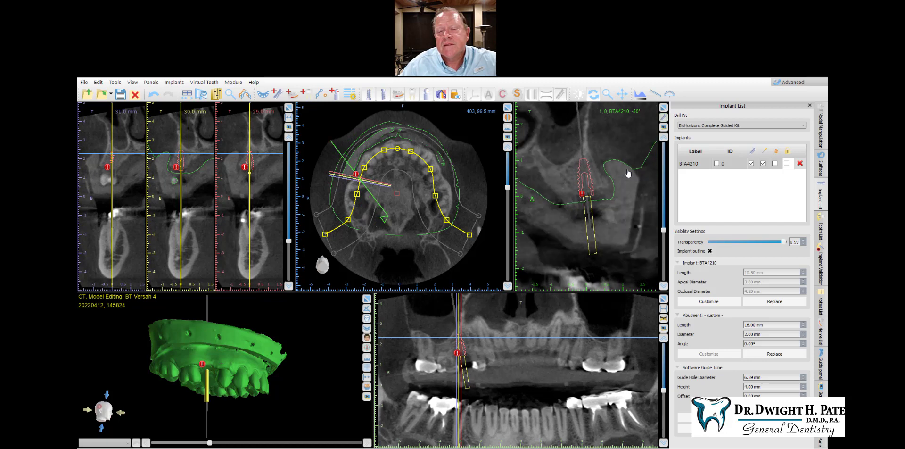
scroll(627, 173, "down", 10)
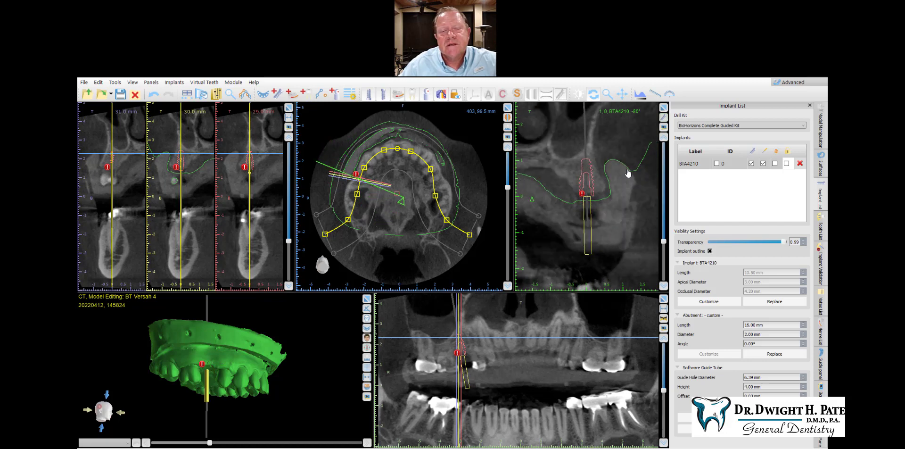
mouse_move(587, 169)
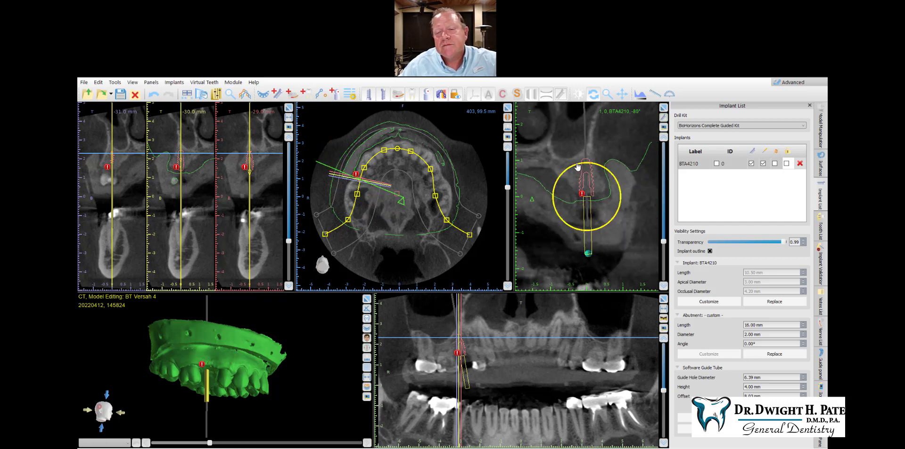
left_click_drag(568, 166, 594, 173)
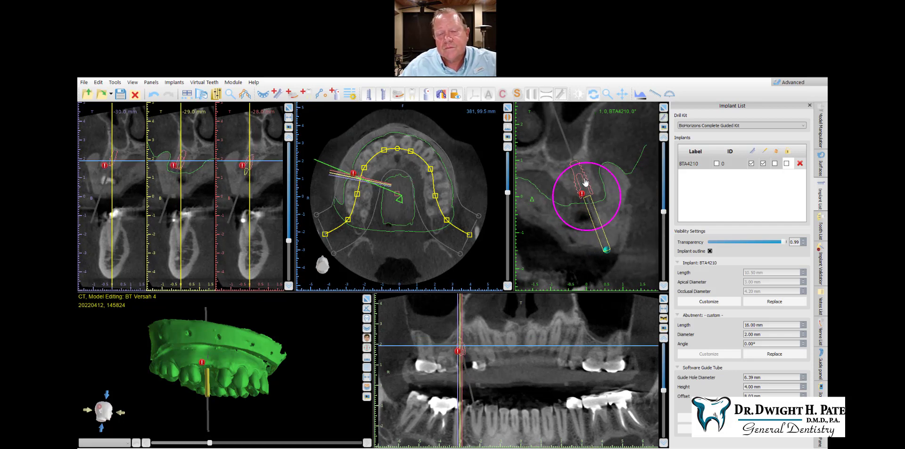
left_click_drag(574, 185, 576, 178)
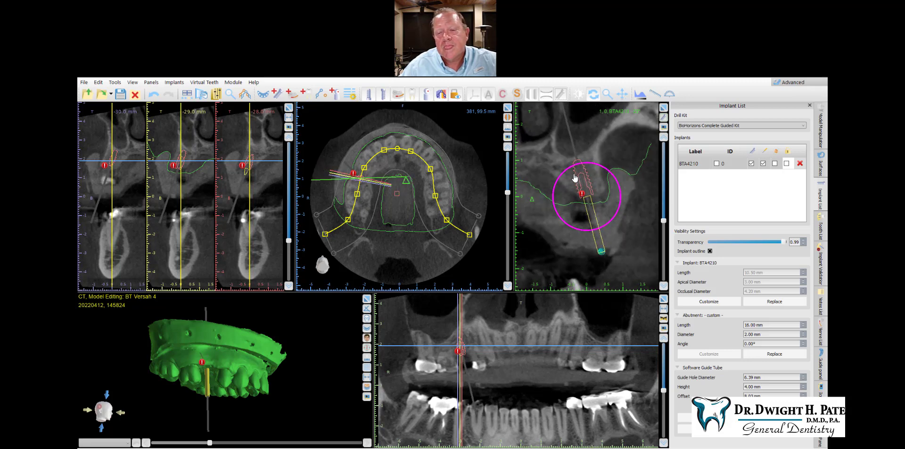
Step: Adjust the implant's front-to-back tilt and position between the neighbouring teeth in the slice running along the arch
scroll(574, 178, "down", 10)
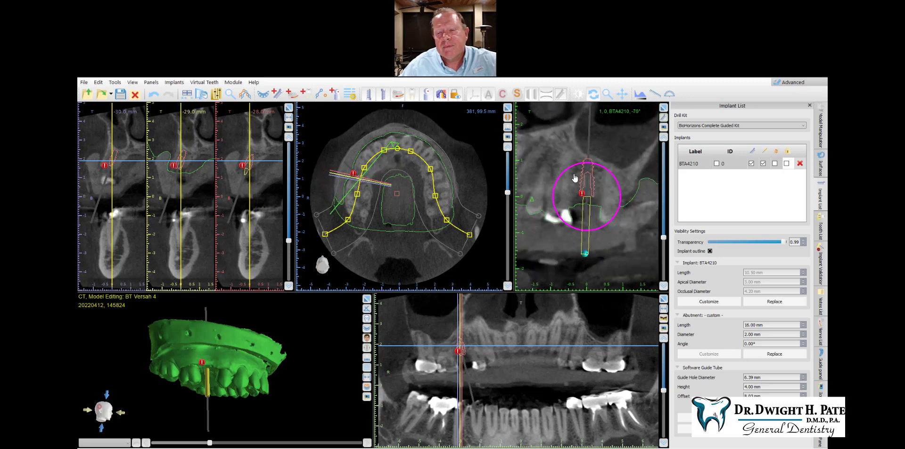
scroll(575, 177, "down", 2)
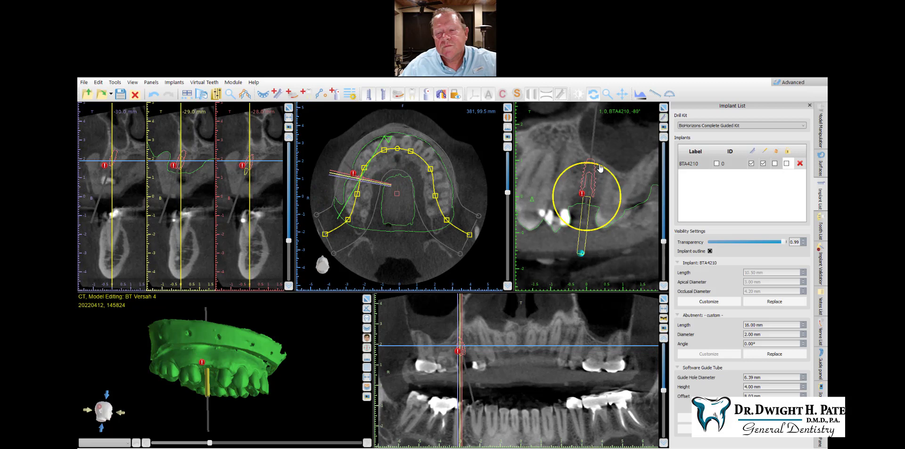
left_click_drag(600, 168, 603, 168)
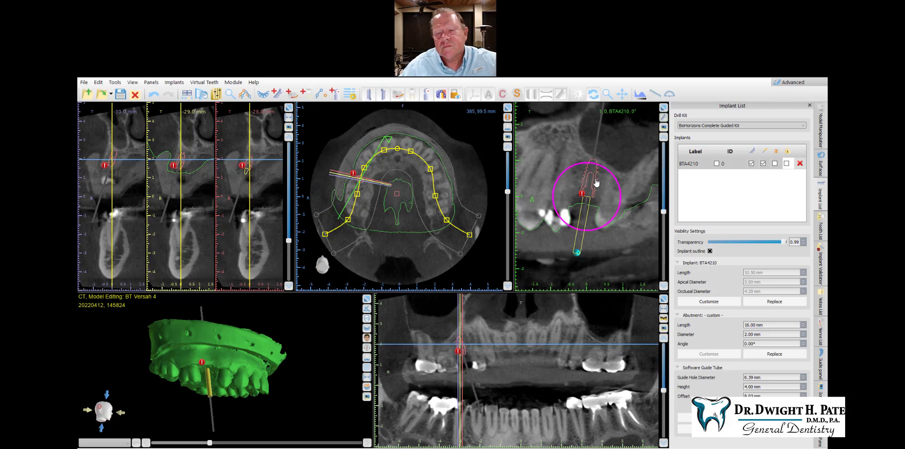
scroll(596, 182, "down", 1)
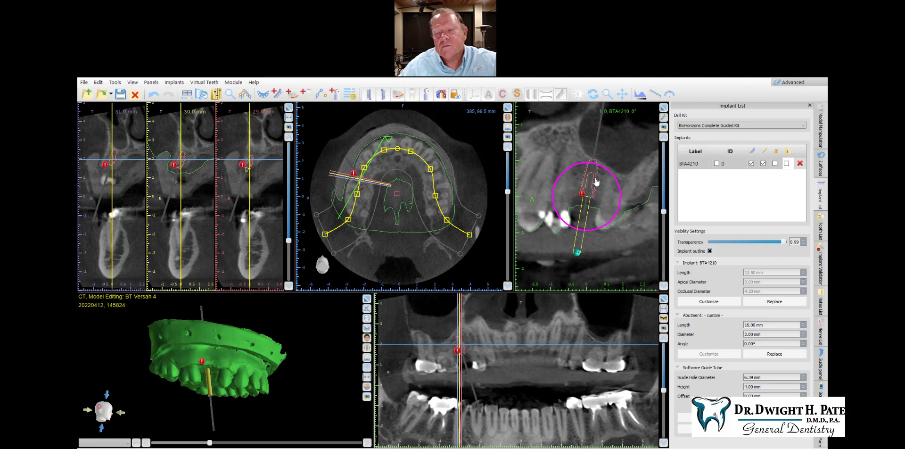
left_click_drag(595, 183, 597, 180)
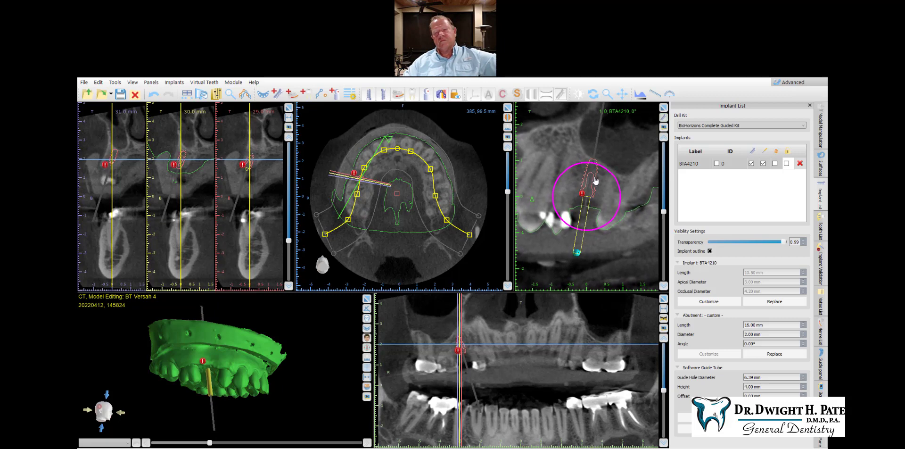
Step: Check the abutment from the biting surface, and reduce the implant's cheek-to-palate tilt and reposition it in the slice across the ridge
left_click(367, 315)
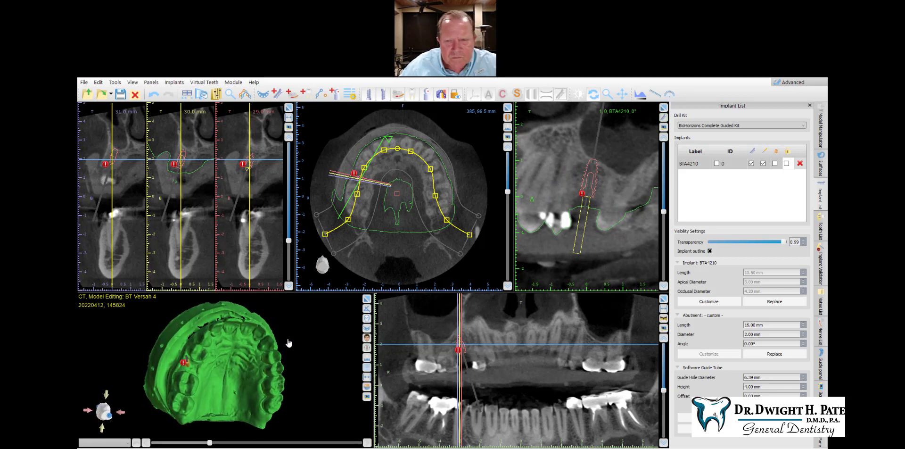
scroll(607, 156, "down", 7)
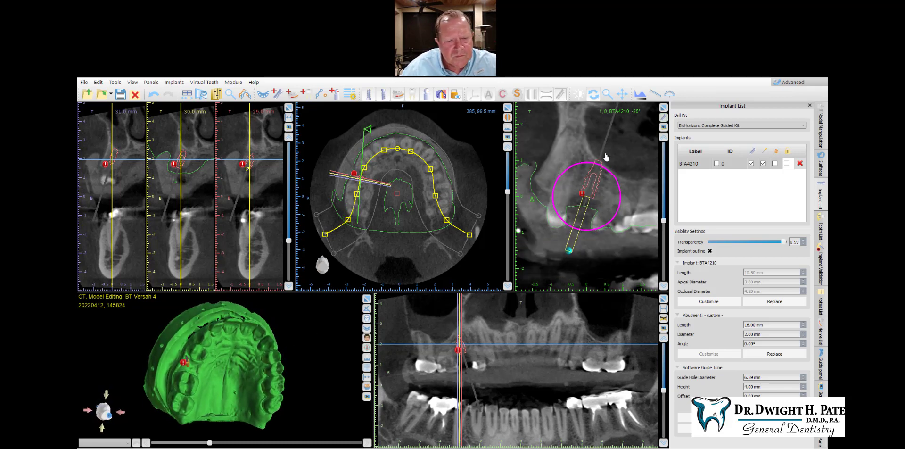
scroll(607, 156, "down", 9)
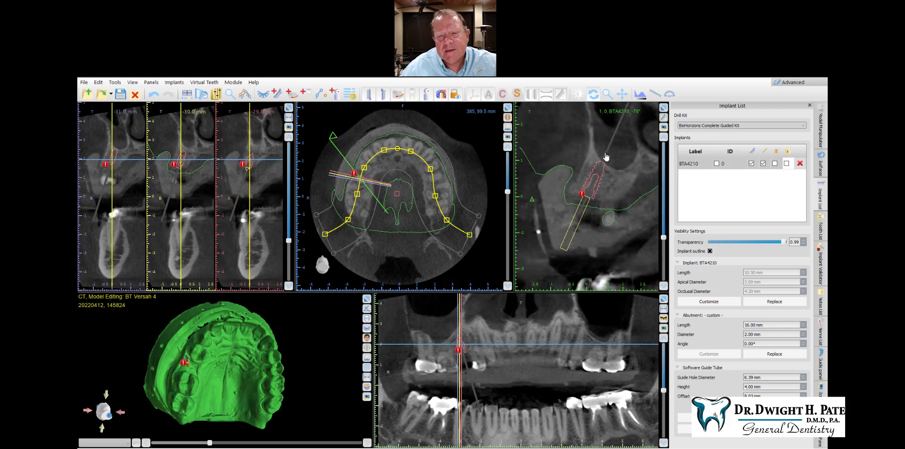
scroll(606, 157, "down", 5)
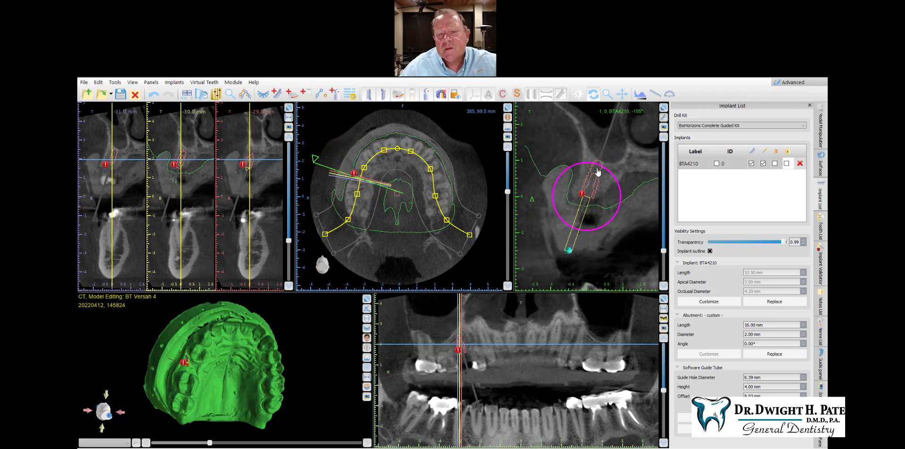
left_click(586, 165)
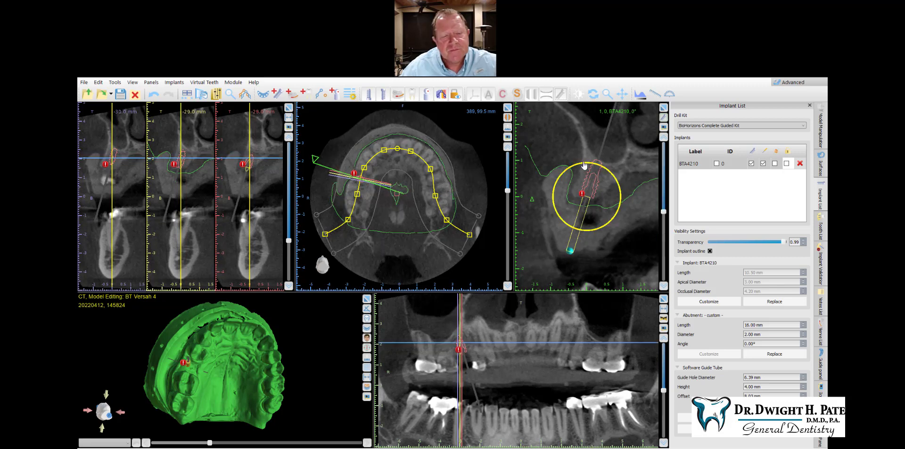
left_click_drag(583, 164, 580, 165)
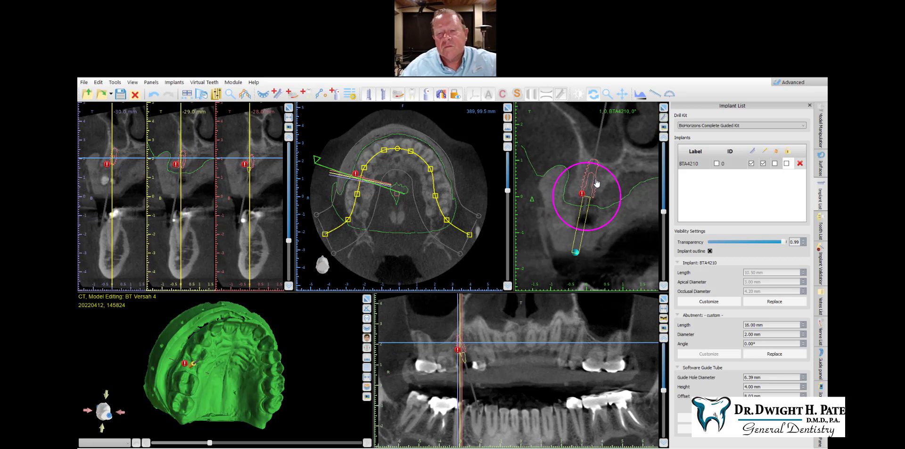
Step: Inspect where the abutment emerges on the upper arch model and check the implant's surrounding bone and neighbouring teeth in slices rotated around its axis
mouse_move(274, 348)
left_mouse_down()
mouse_move(265, 345)
mouse_move(263, 358)
left_mouse_up()
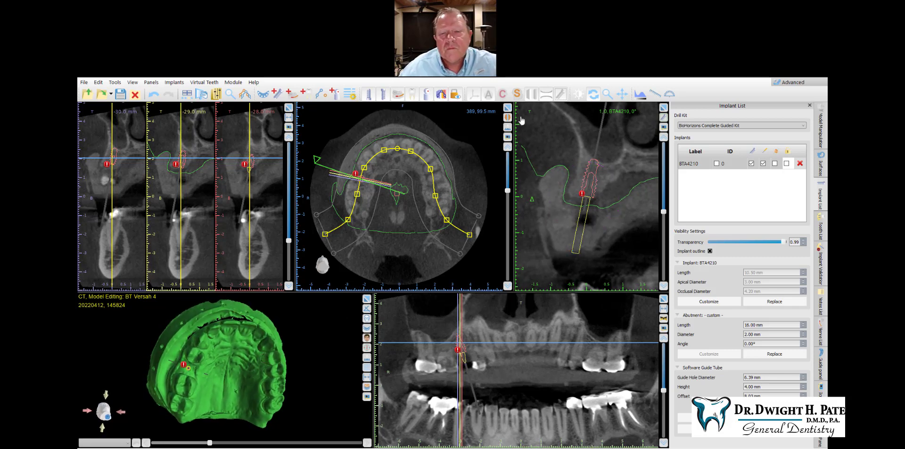
mouse_move(253, 357)
left_mouse_down()
mouse_move(248, 348)
mouse_move(265, 345)
mouse_move(255, 352)
left_mouse_up()
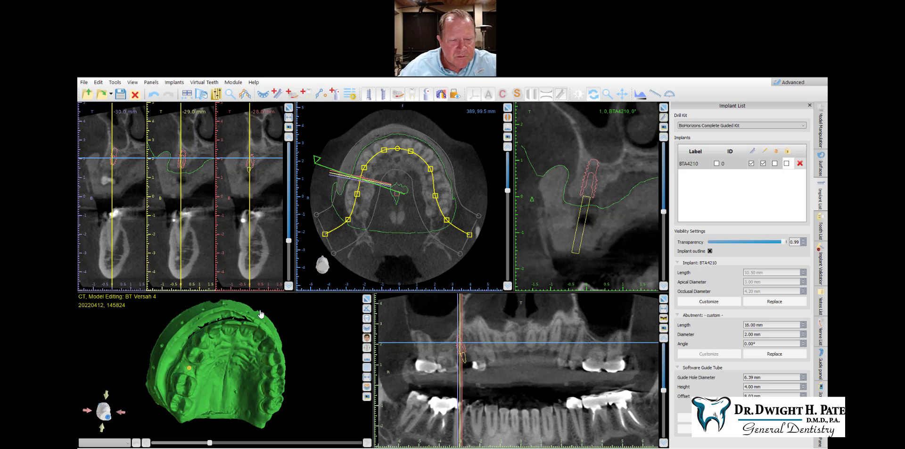
left_click_drag(261, 314, 263, 341)
scroll(614, 195, "down", 5)
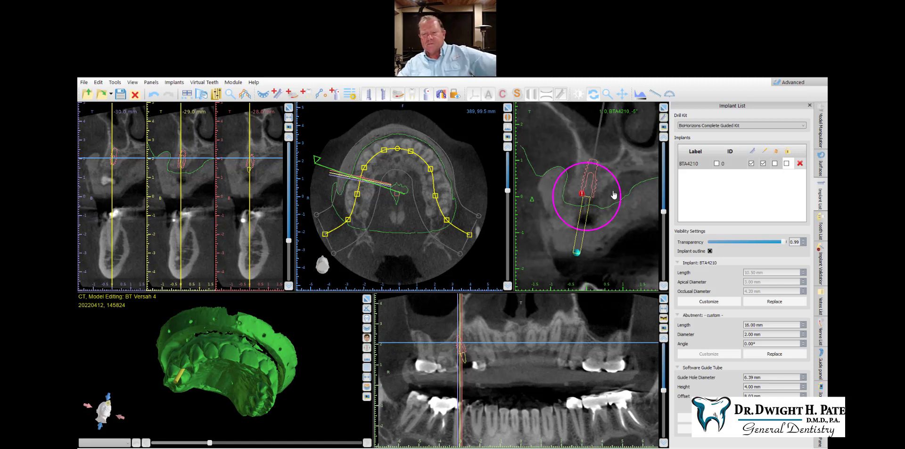
scroll(614, 195, "down", 9)
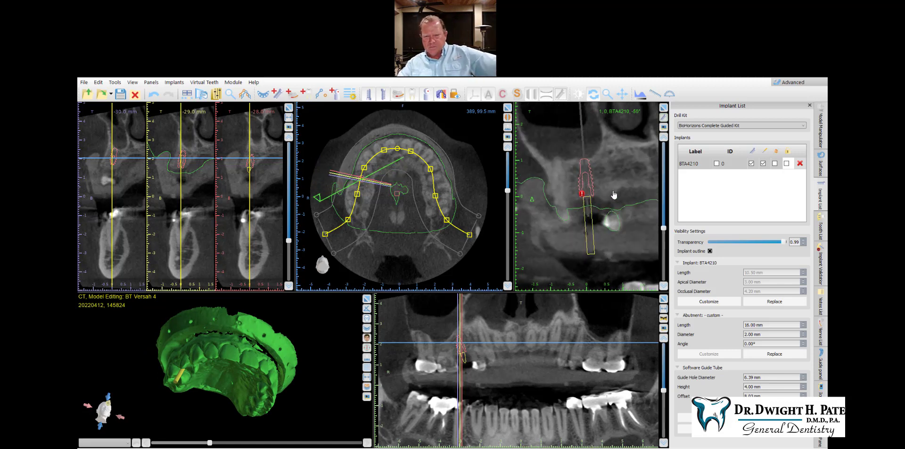
scroll(614, 194, "down", 5)
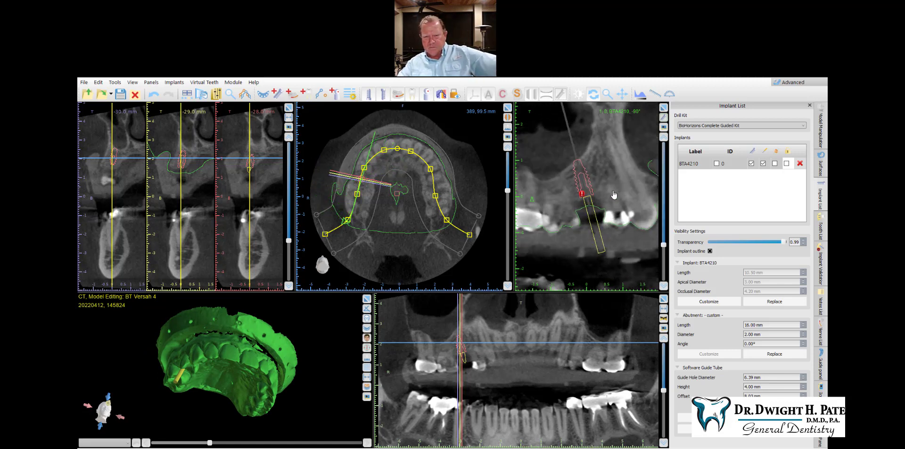
scroll(614, 194, "down", 2)
scroll(614, 195, "up", 2)
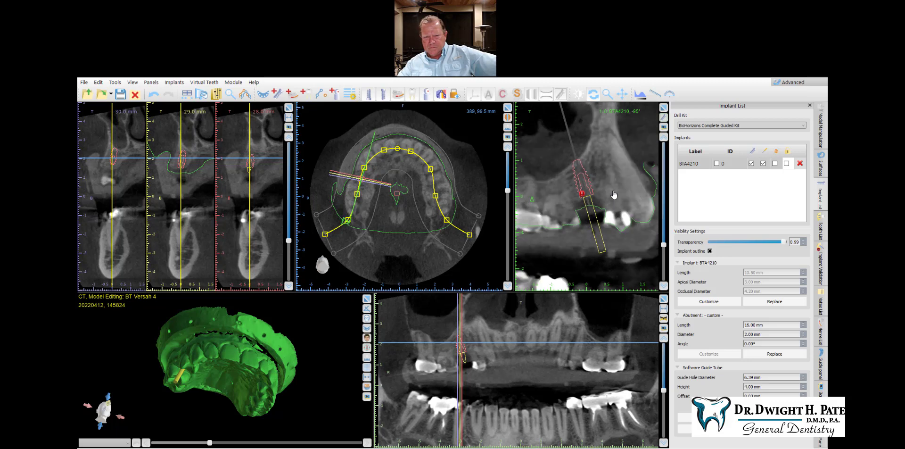
Step: Turn the implant slice back across the upper right ridge and reposition the implant slightly within the bone
scroll(614, 195, "up", 8)
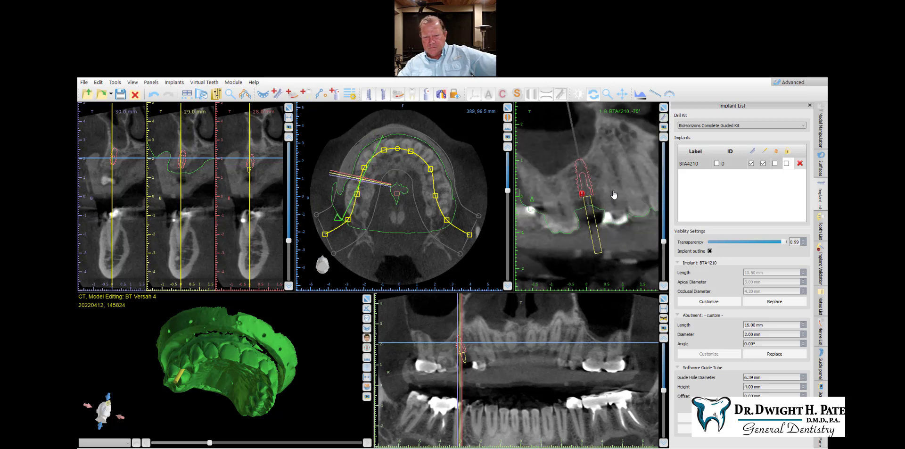
scroll(613, 195, "up", 8)
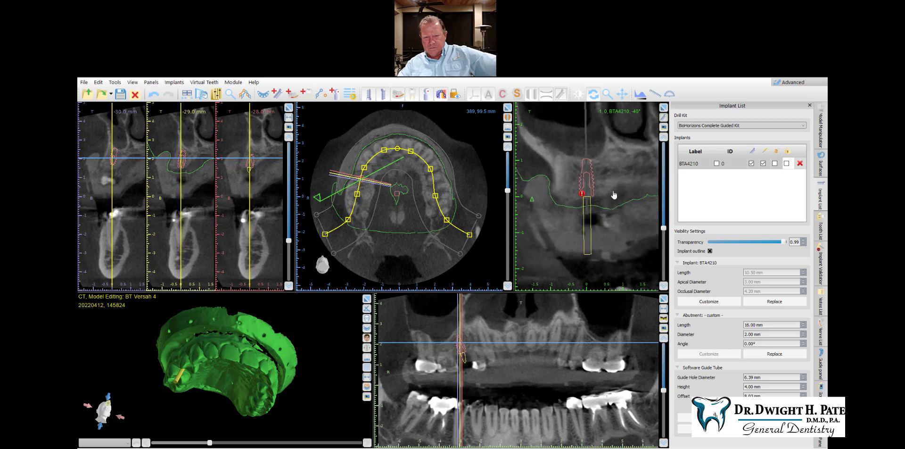
scroll(613, 194, "up", 2)
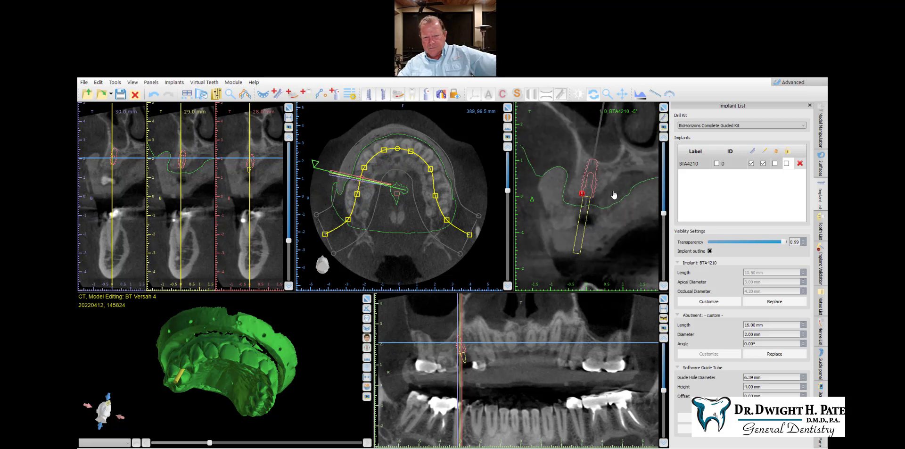
scroll(614, 195, "down", 1)
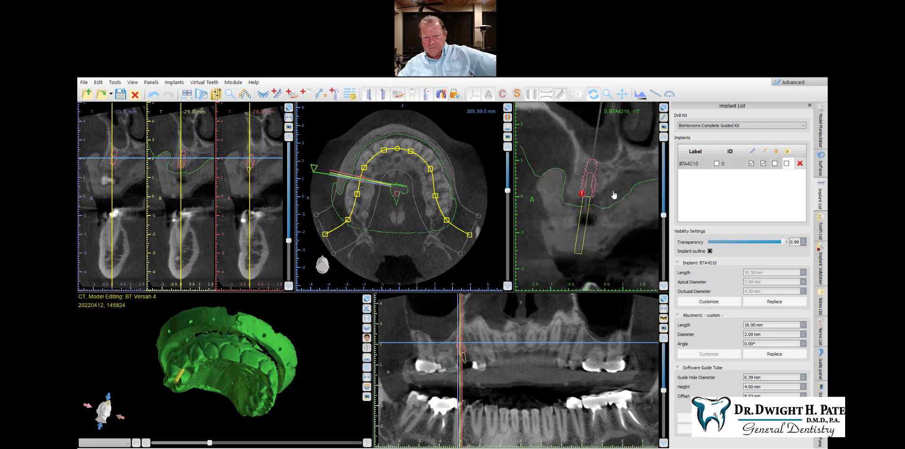
scroll(614, 195, "down", 1)
scroll(614, 194, "up", 1)
scroll(614, 195, "up", 1)
mouse_move(594, 184)
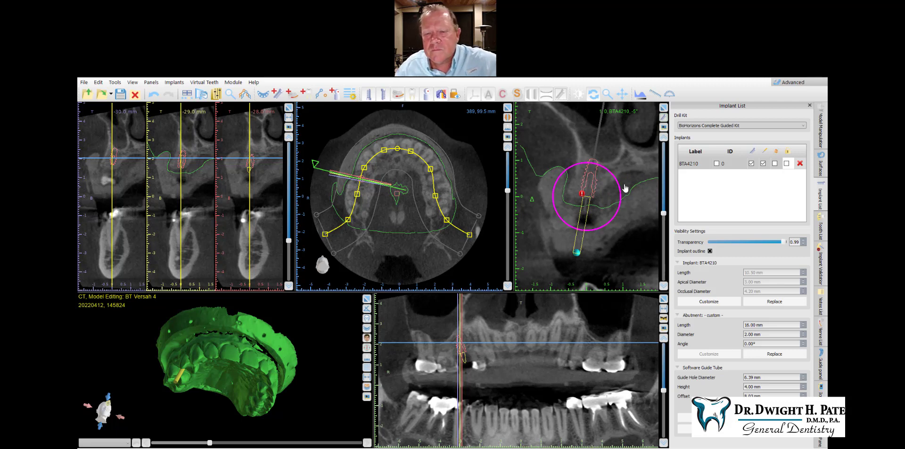
left_click(593, 175)
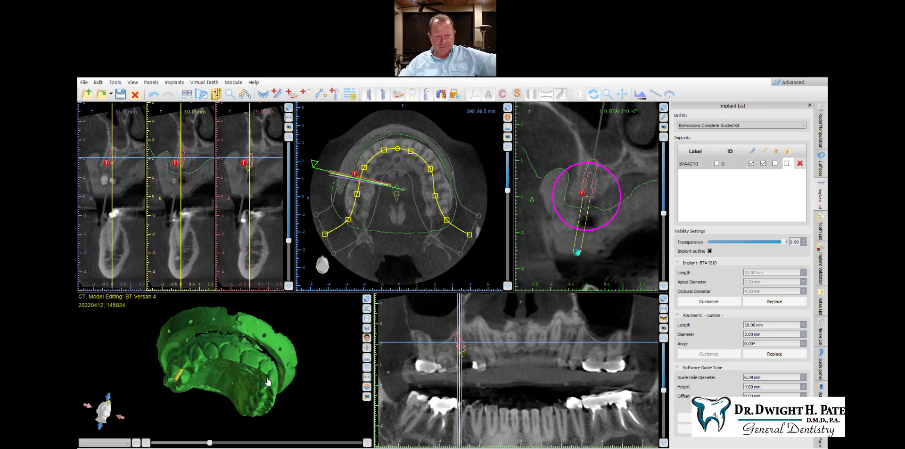
Step: View the abutment from the biting surface of the upper arch model and reduce the implant's cheek-to-palate tilt in the slice across the ridge
mouse_move(251, 388)
left_mouse_down()
mouse_move(270, 311)
mouse_move(280, 317)
left_mouse_up()
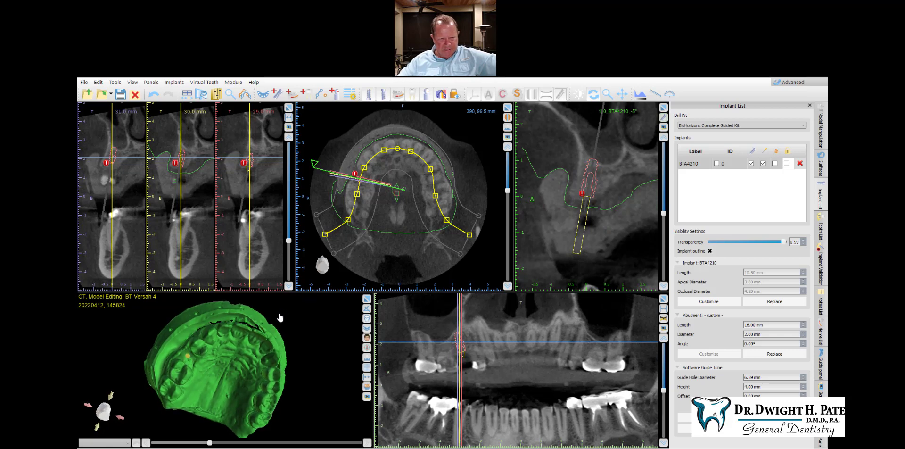
mouse_move(601, 183)
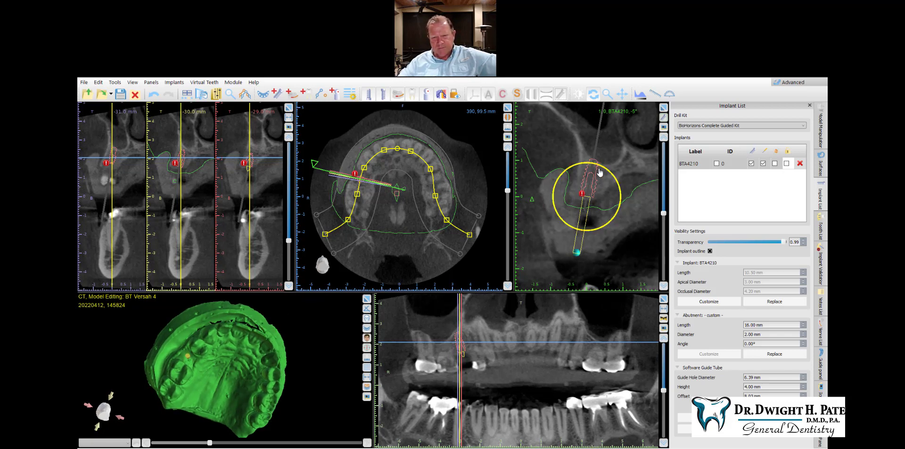
left_click_drag(599, 171, 598, 168)
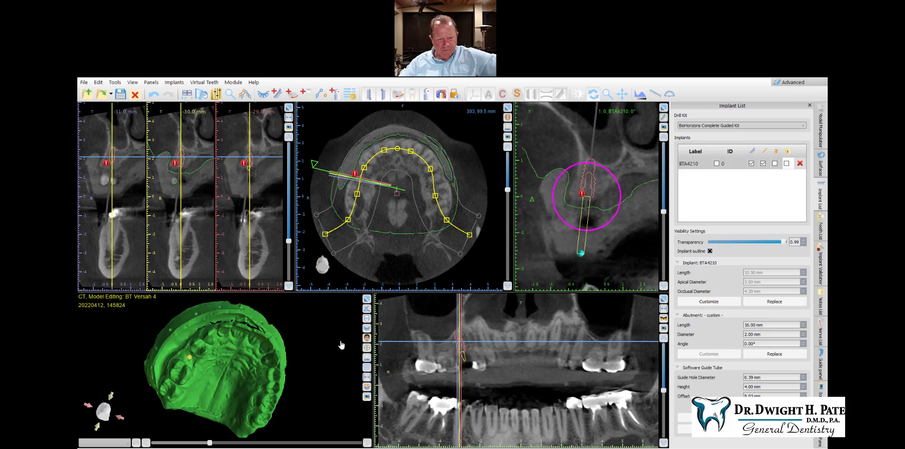
Step: Examine the abutment from the side of the arch model and the bone around the implant in slices rotated about its axis
left_click_drag(254, 363, 329, 397)
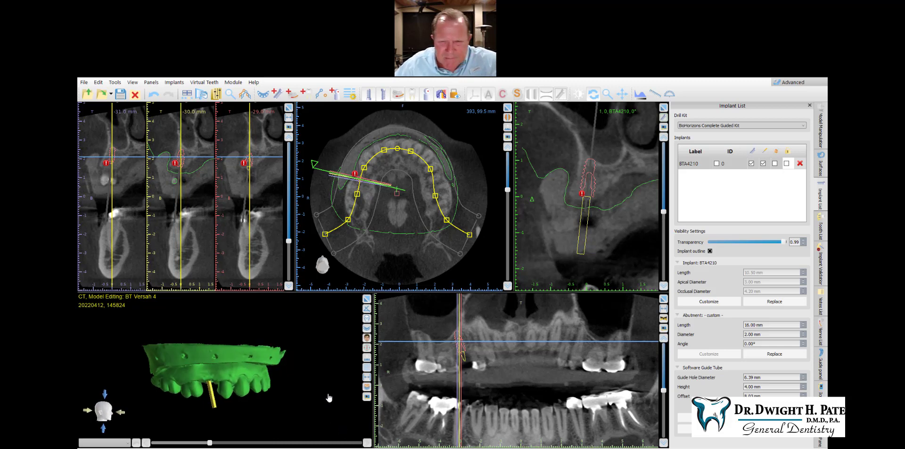
scroll(602, 188, "down", 8)
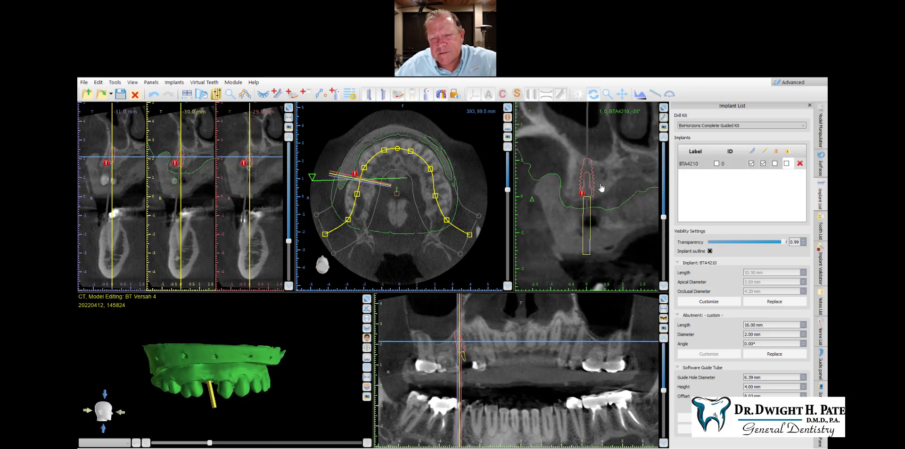
scroll(602, 187, "down", 5)
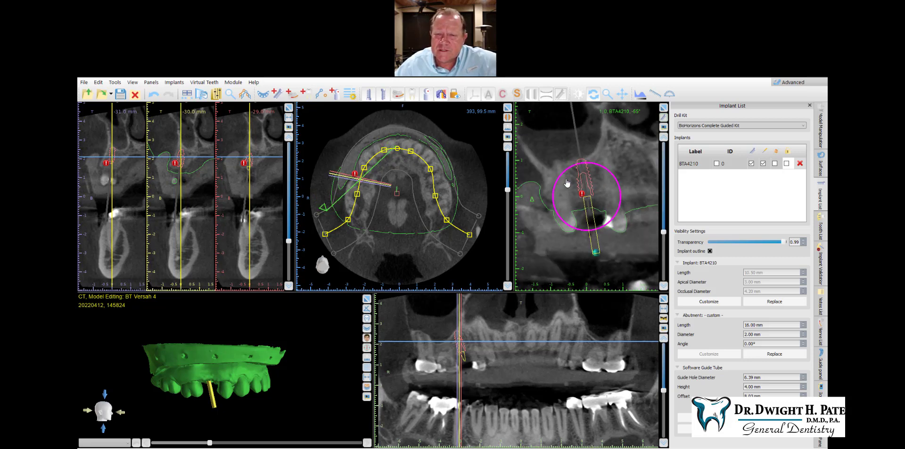
scroll(617, 188, "down", 2)
scroll(618, 188, "up", 9)
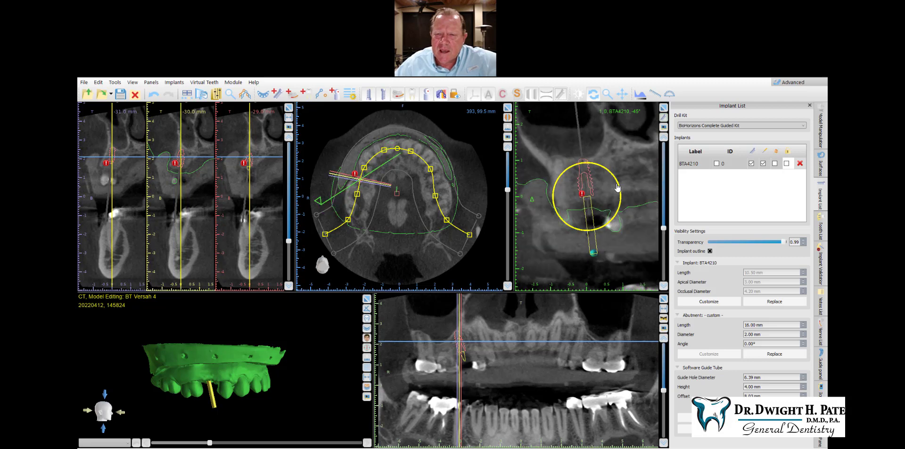
scroll(618, 188, "up", 7)
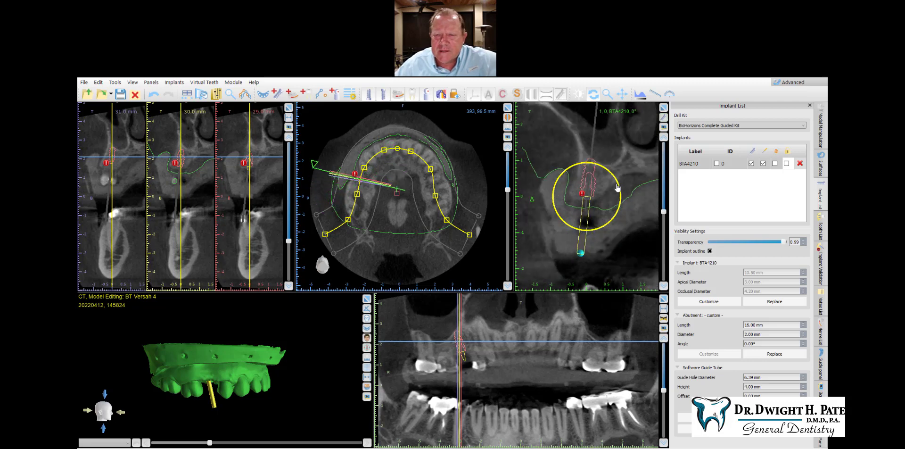
scroll(618, 188, "up", 2)
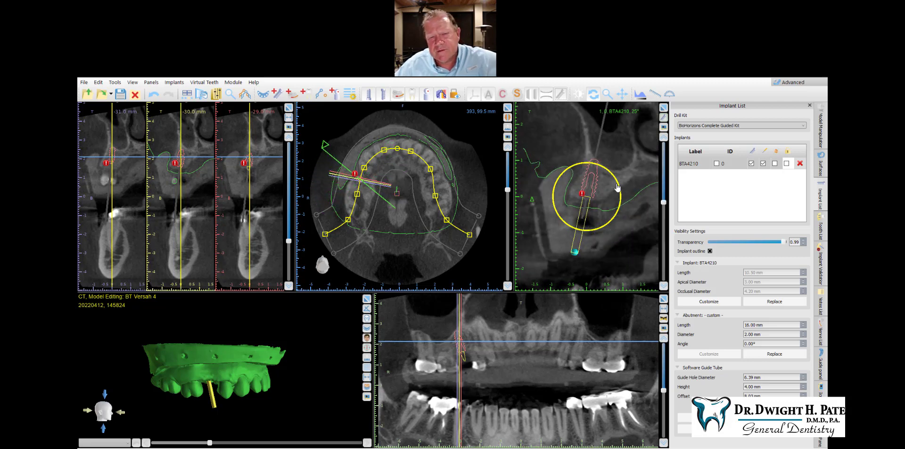
scroll(618, 188, "up", 1)
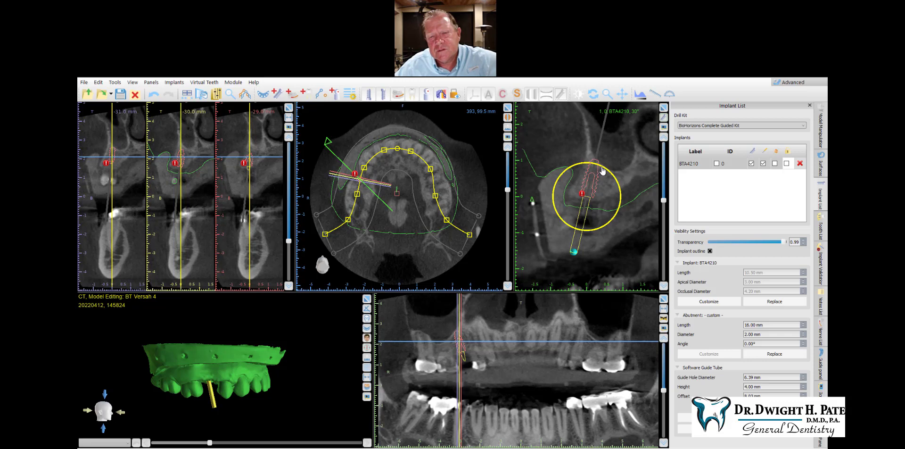
Step: Increase the implant's tilt in the oblique slice and nudge it sideways, checking the abutment's emergence from the biting surface
scroll(601, 170, "down", 2)
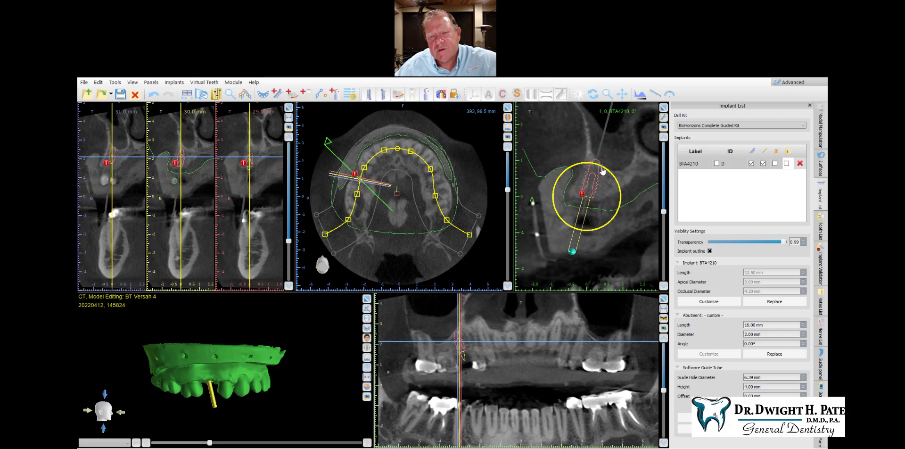
left_click_drag(286, 428, 214, 293)
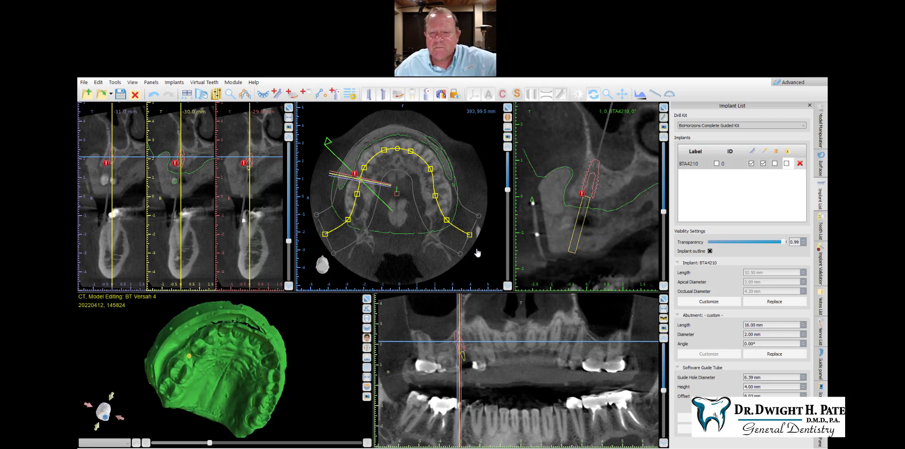
mouse_move(602, 176)
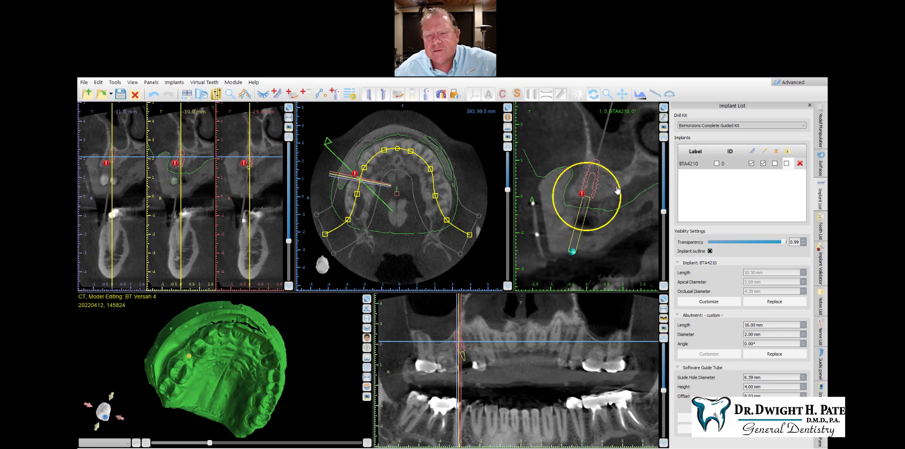
key("Right")
key("Right")
key("Right")
key("Right")
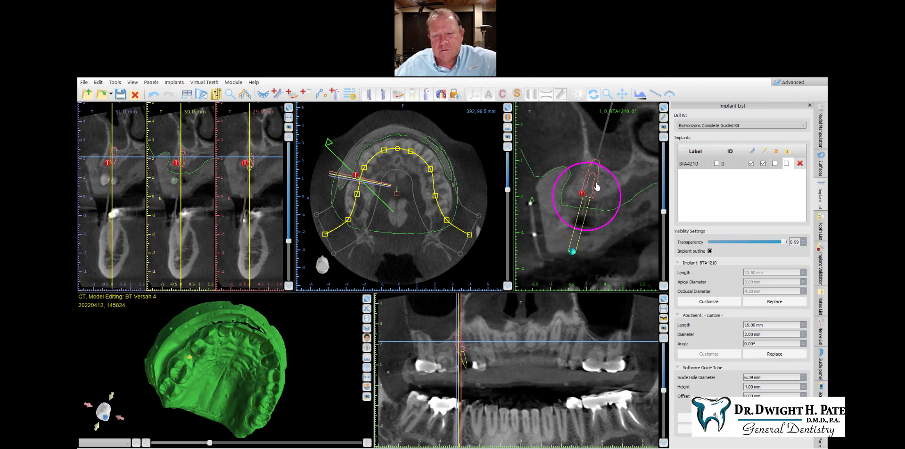
Step: Inspect the abutment's angle and spacing between the neighbouring teeth from the cheek side of the upper arch model
mouse_move(212, 418)
left_mouse_down()
mouse_move(234, 375)
mouse_move(216, 422)
left_mouse_up()
left_click_drag(238, 311, 261, 384)
left_click_drag(177, 350, 264, 367)
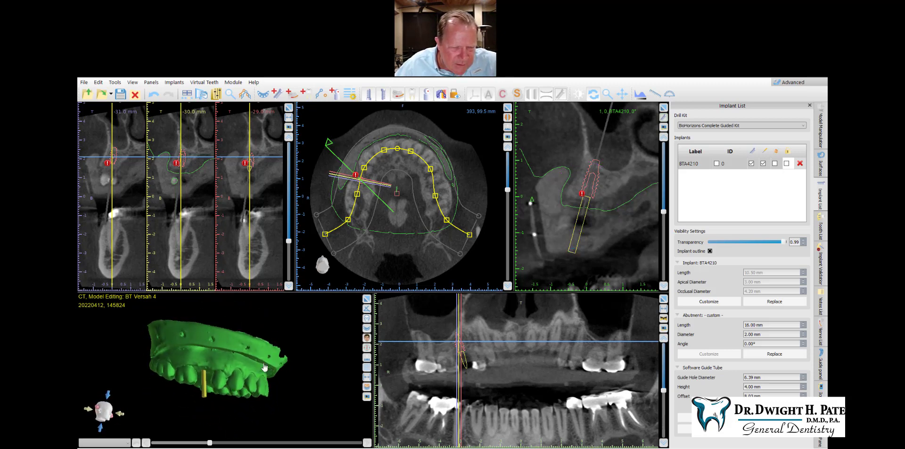
mouse_move(270, 427)
left_mouse_down()
mouse_move(260, 385)
mouse_move(265, 315)
mouse_move(253, 307)
mouse_move(247, 361)
mouse_move(261, 445)
mouse_move(313, 395)
left_mouse_up()
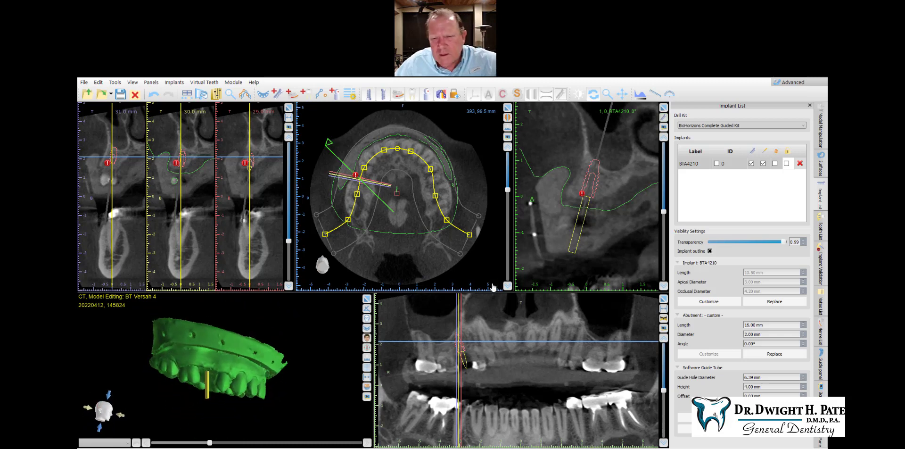
Step: Check the implant's bone coverage and distance to neighbouring roots in slices rotated around its axis, and the abutment's position from the biting surface
scroll(607, 202, "down", 1)
scroll(607, 202, "down", 8)
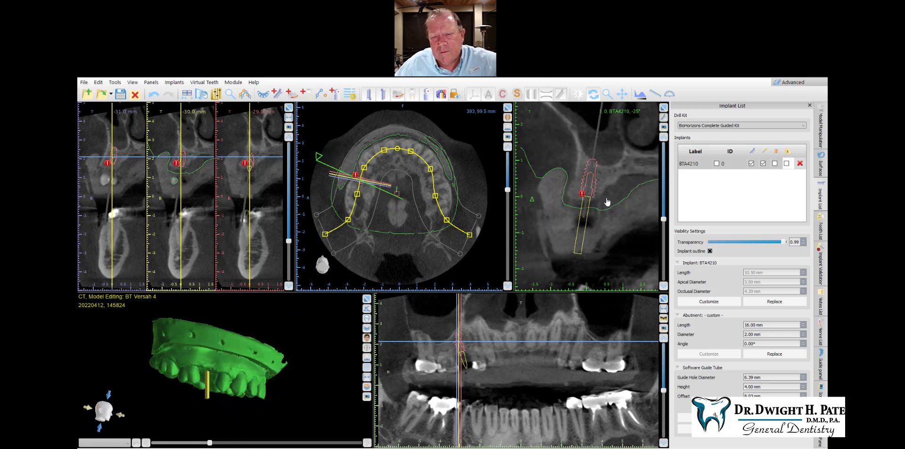
scroll(607, 202, "down", 9)
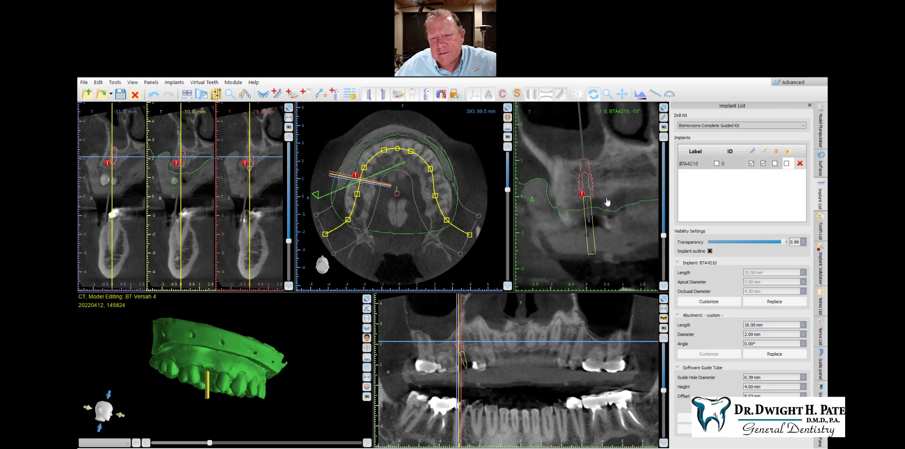
scroll(607, 201, "down", 4)
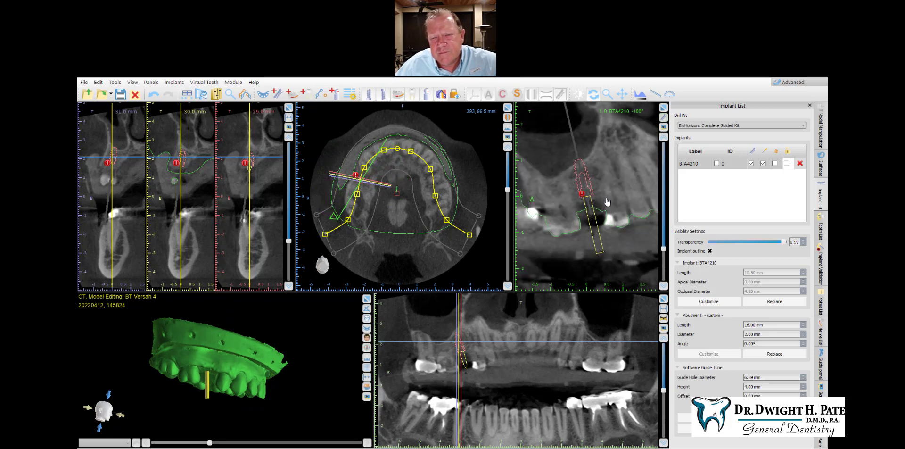
scroll(607, 201, "up", 9)
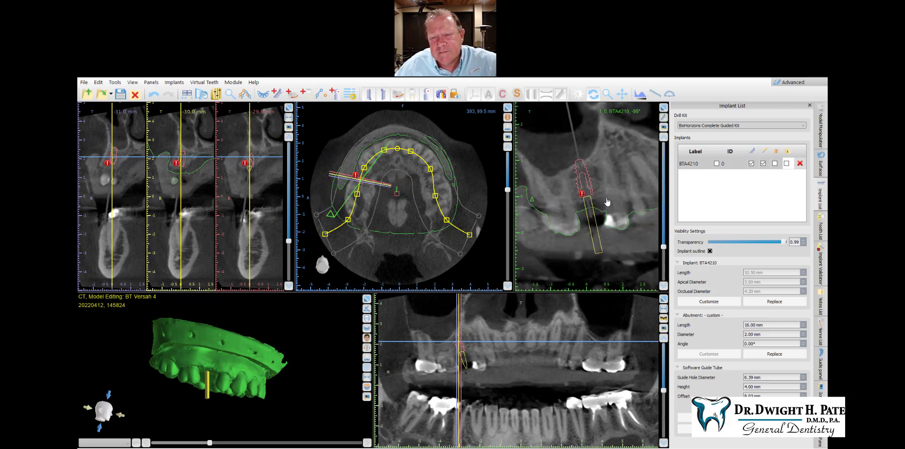
scroll(607, 202, "up", 6)
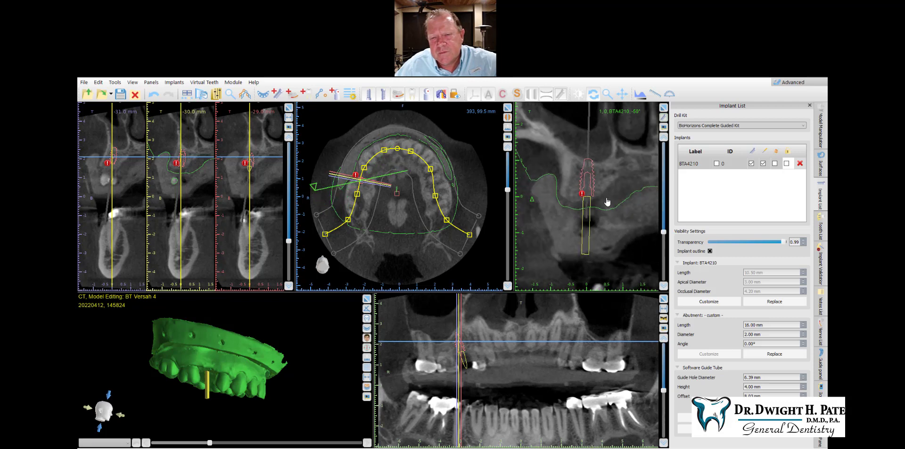
scroll(607, 202, "down", 9)
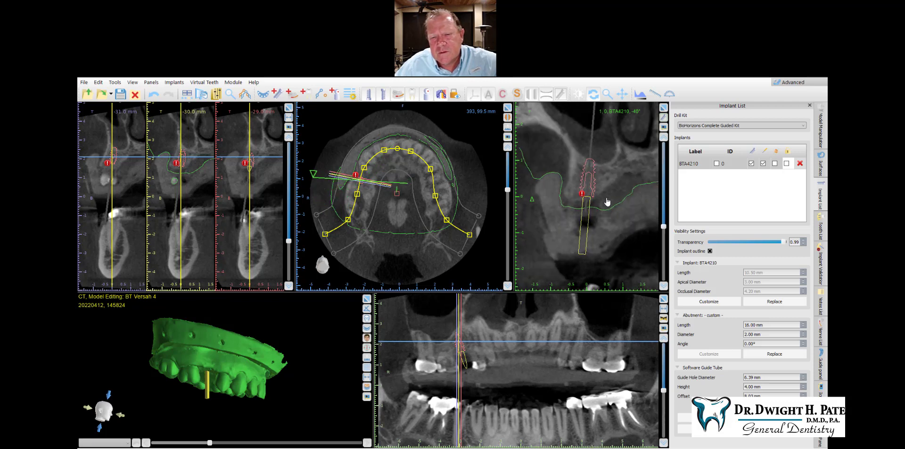
scroll(607, 201, "down", 8)
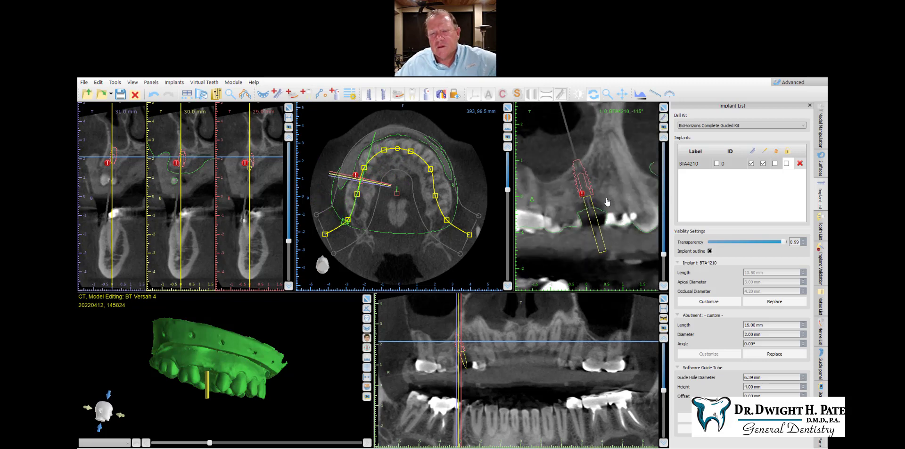
scroll(607, 202, "down", 3)
scroll(607, 202, "up", 8)
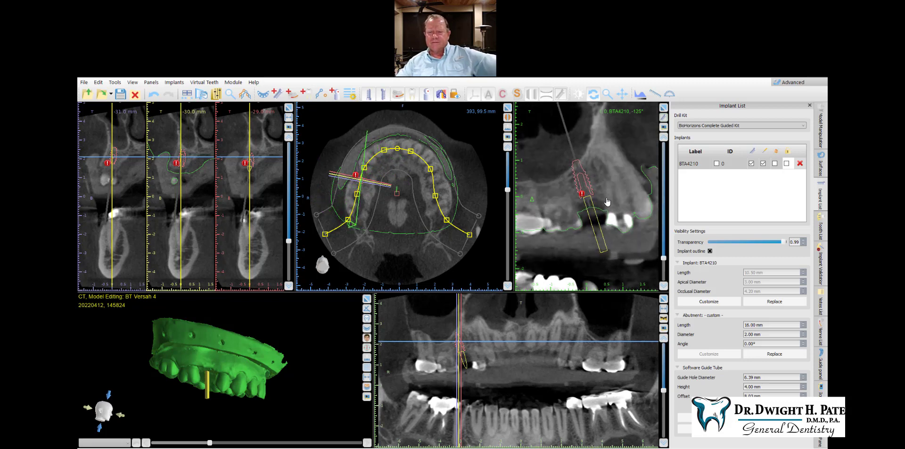
scroll(607, 202, "up", 9)
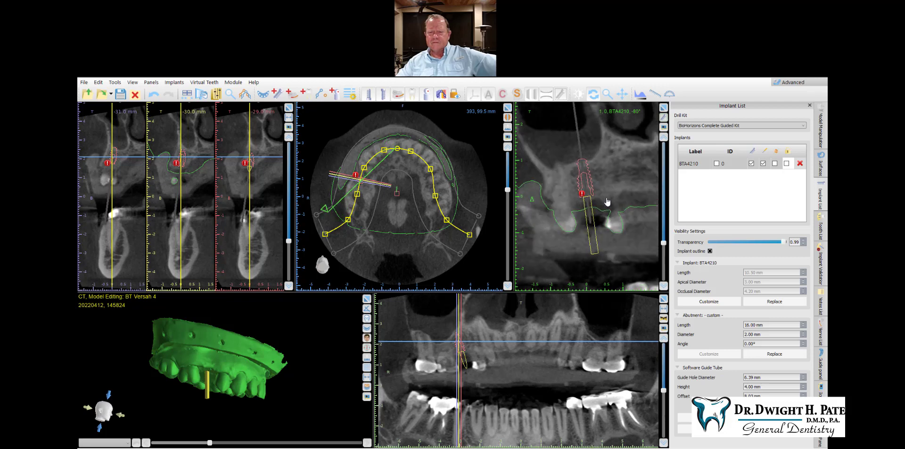
scroll(608, 202, "up", 7)
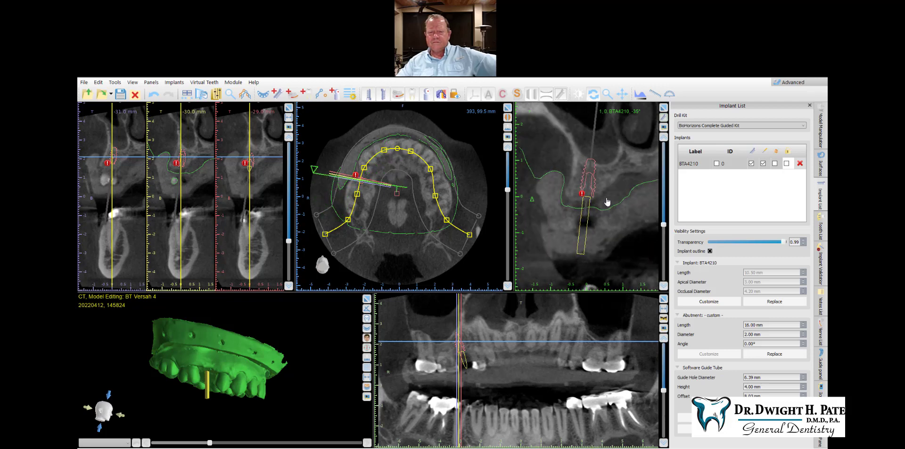
scroll(607, 202, "down", 2)
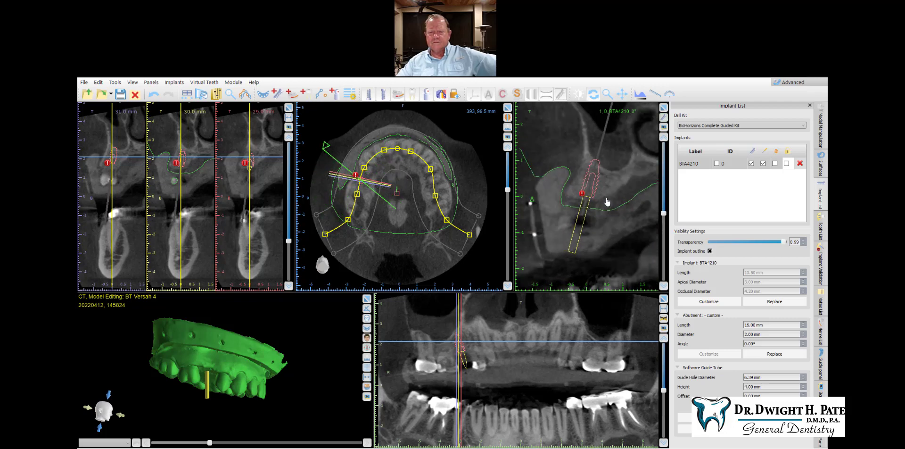
scroll(607, 202, "down", 1)
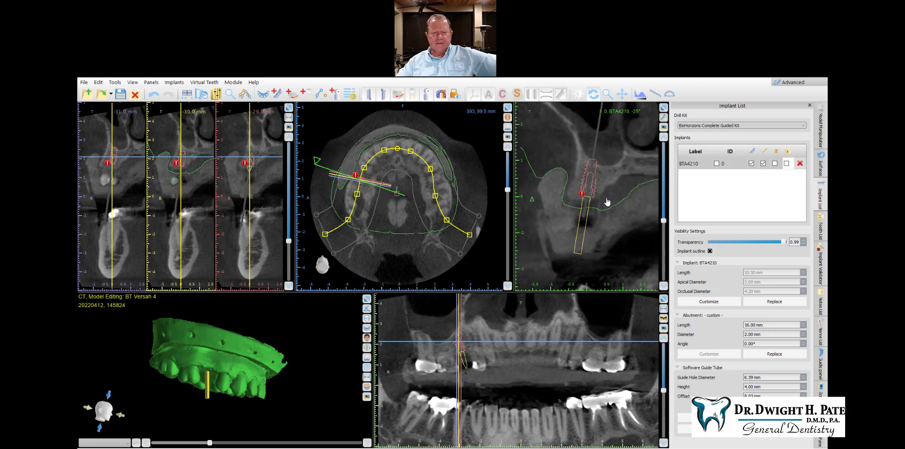
left_click_drag(307, 383, 208, 272)
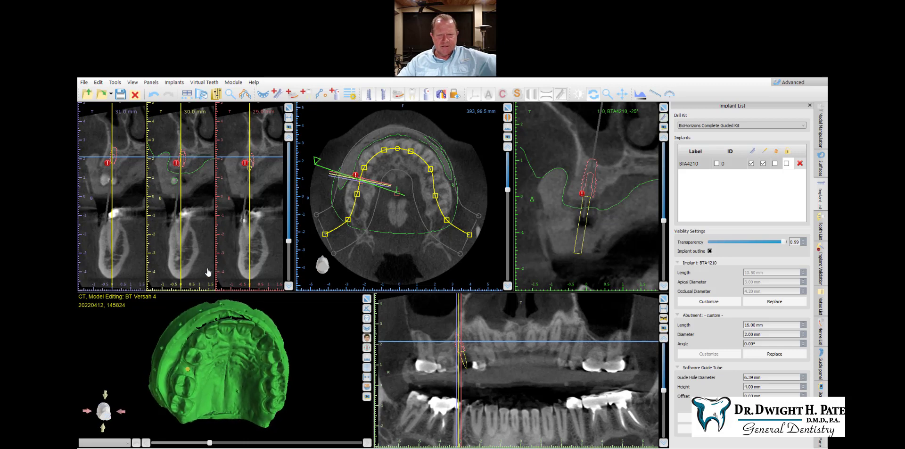
Step: Examine the bone around the implant and its distance to the neighbouring roots in oblique slices rotated back and forth about its axis
scroll(603, 184, "down", 8)
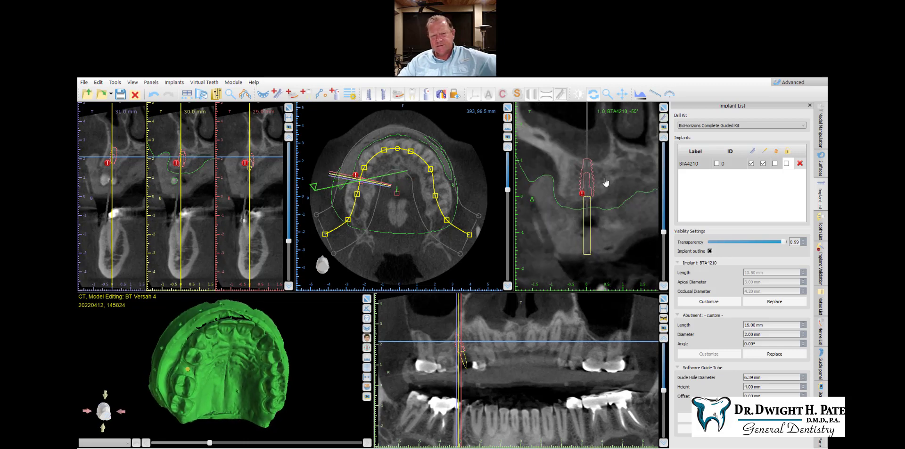
scroll(605, 182, "down", 8)
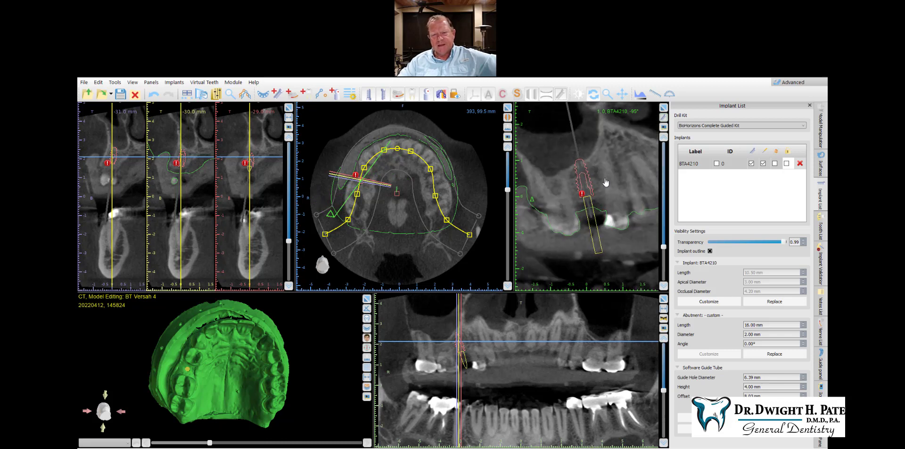
scroll(606, 183, "up", 7)
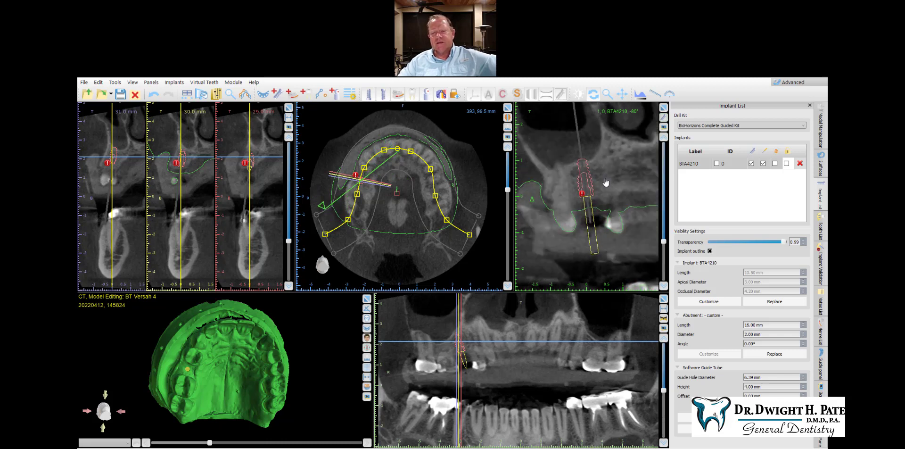
scroll(606, 183, "up", 8)
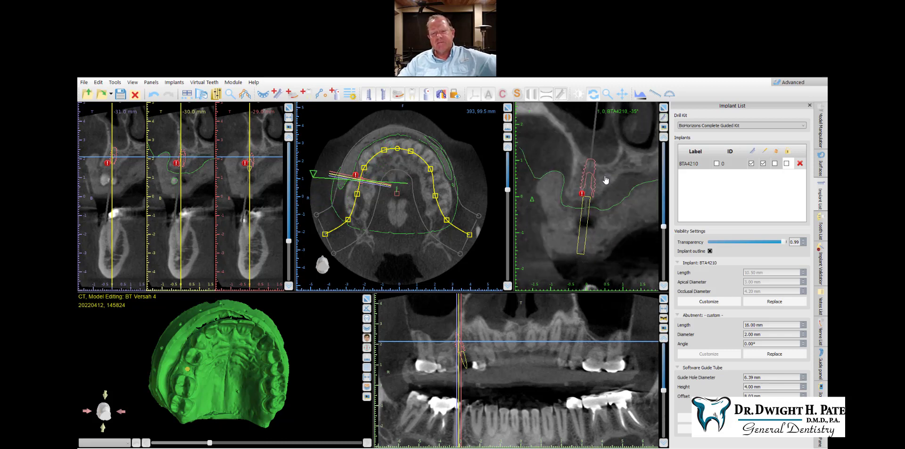
mouse_move(594, 165)
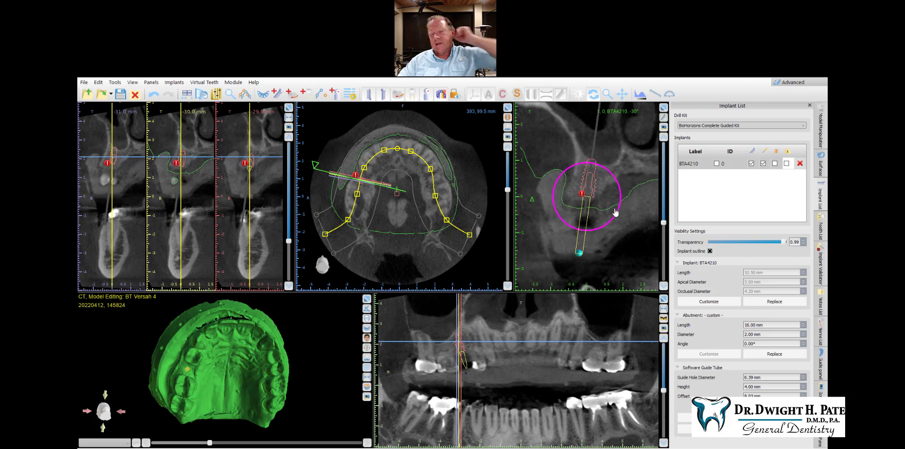
left_click(614, 209)
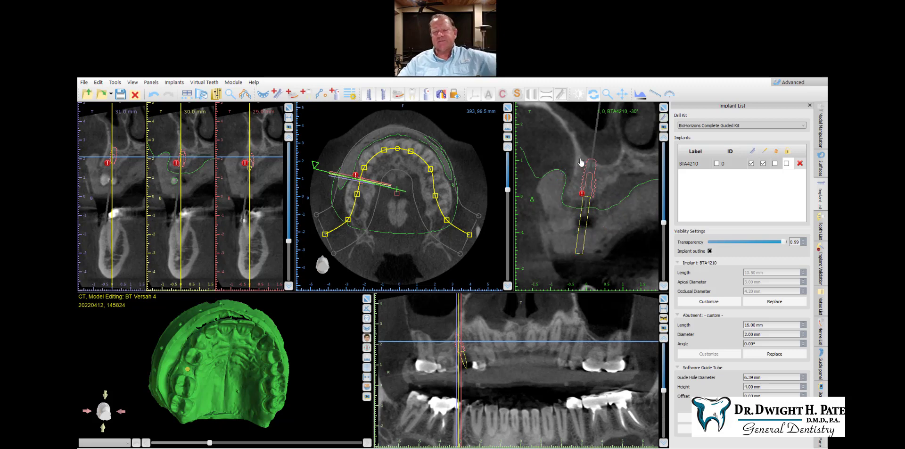
left_click(582, 196)
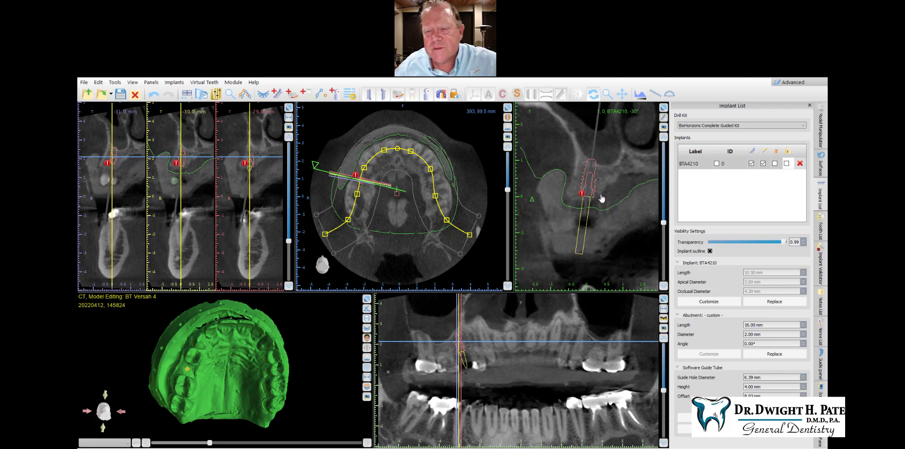
Step: Turn off the implant validation checks that flag the implant, and review it against the adjacent teeth in slices rotated around its axis
left_click(823, 266)
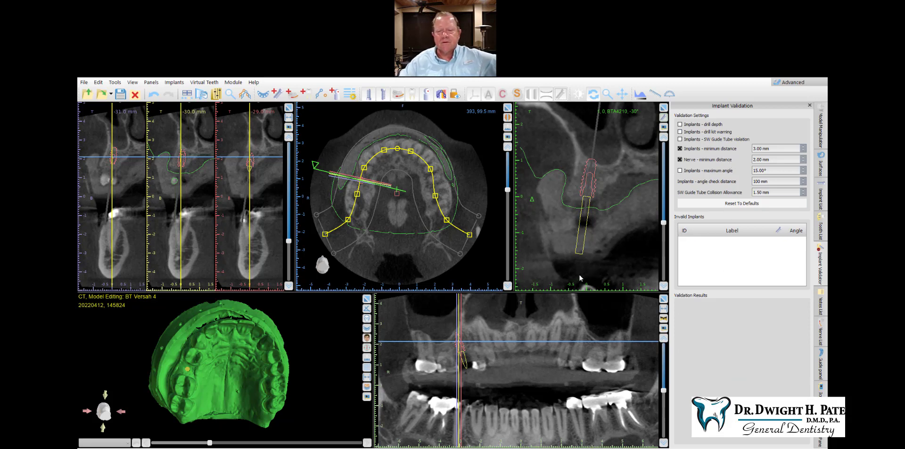
mouse_move(582, 199)
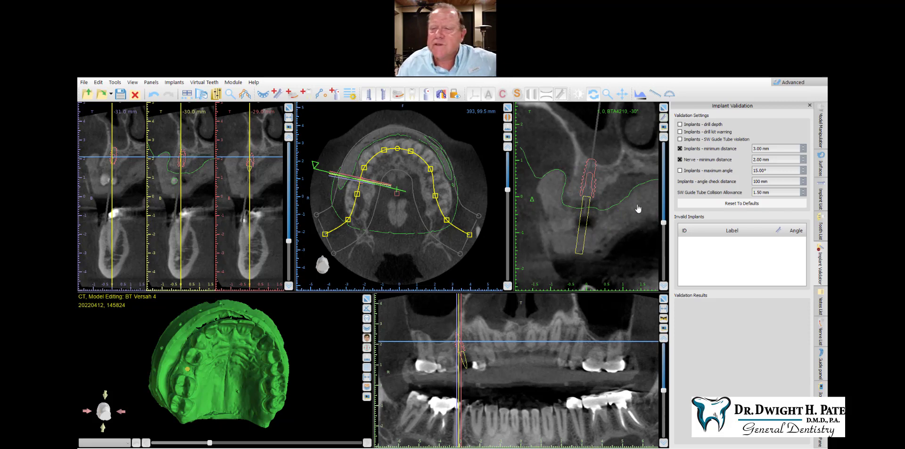
scroll(638, 208, "down", 1)
scroll(637, 208, "down", 5)
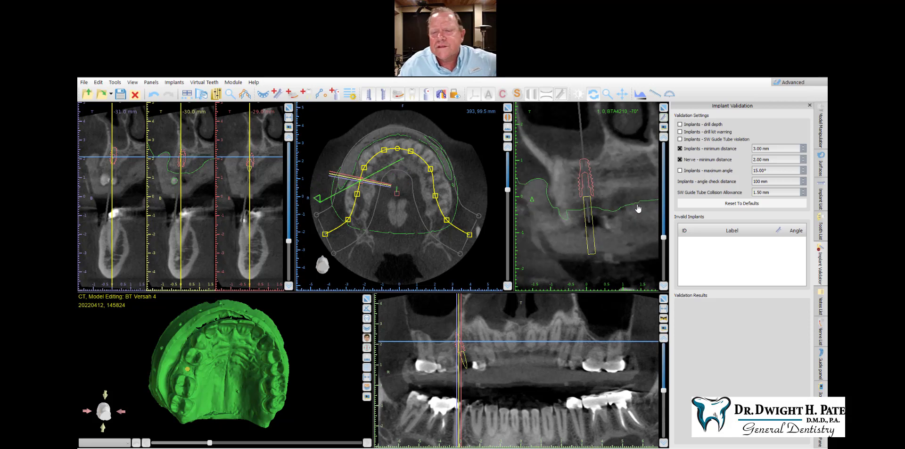
scroll(638, 208, "down", 2)
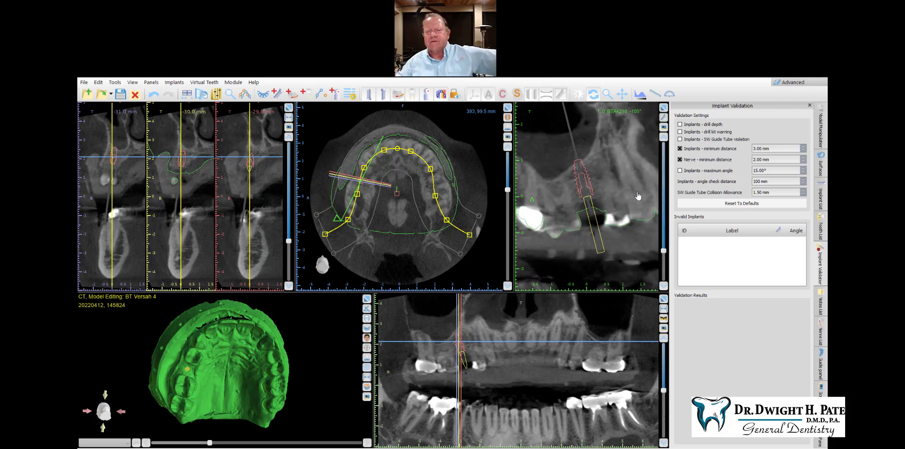
scroll(637, 196, "up", 2)
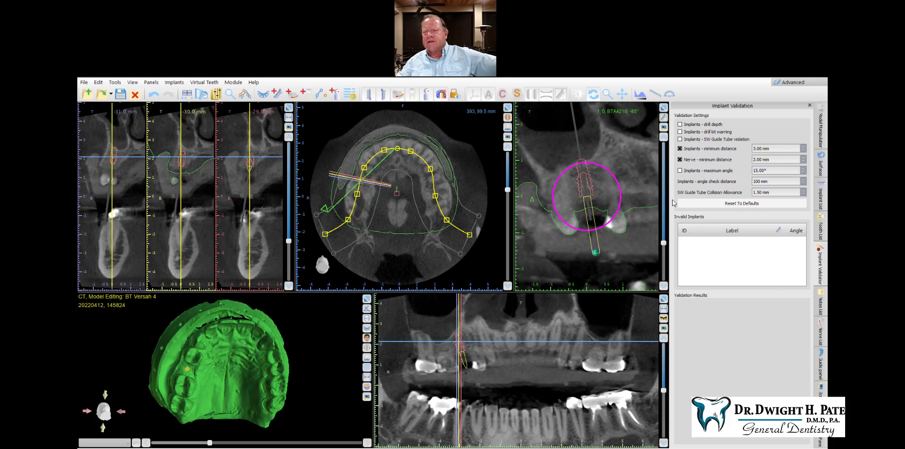
Step: Review the implant's guide tube settings and look up the C-Guide diameters and heights in the Versah sizing chart of the Excel planning sheet
left_click(824, 193)
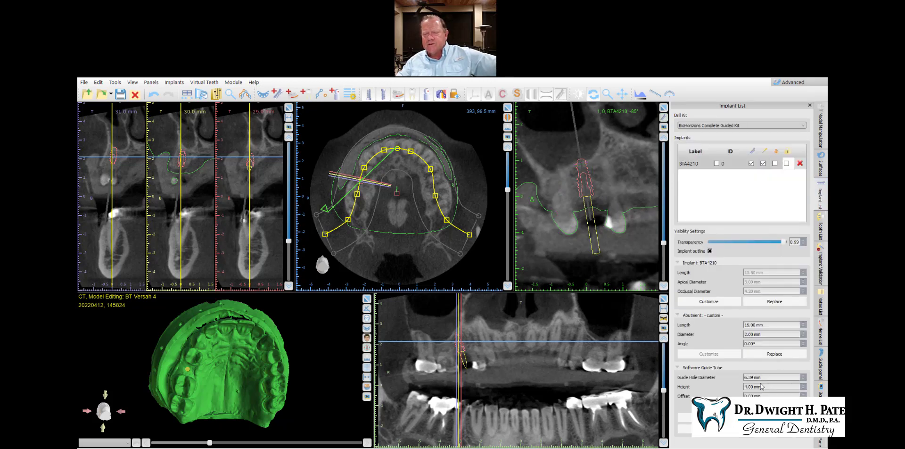
scroll(761, 387, "down", 4)
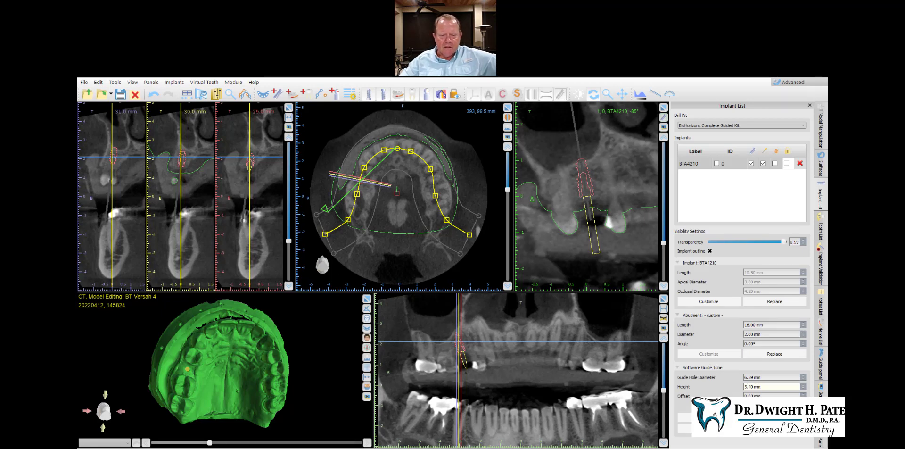
key("alt+Tab")
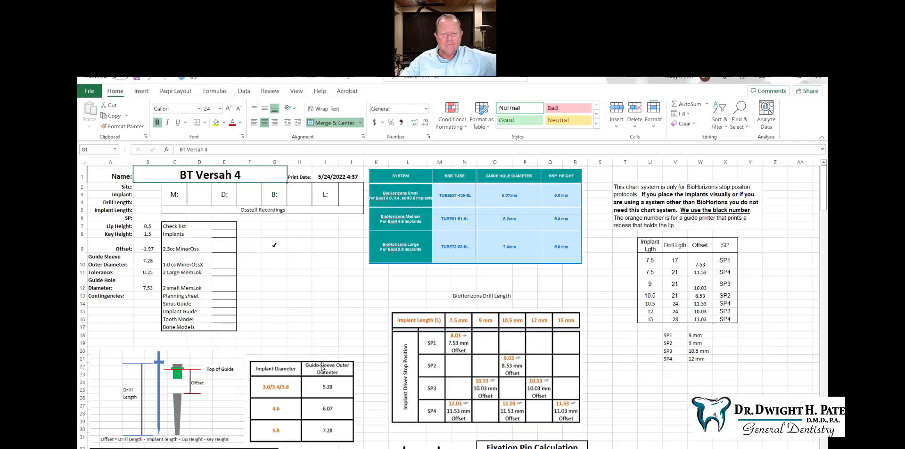
scroll(335, 301, "down", 20)
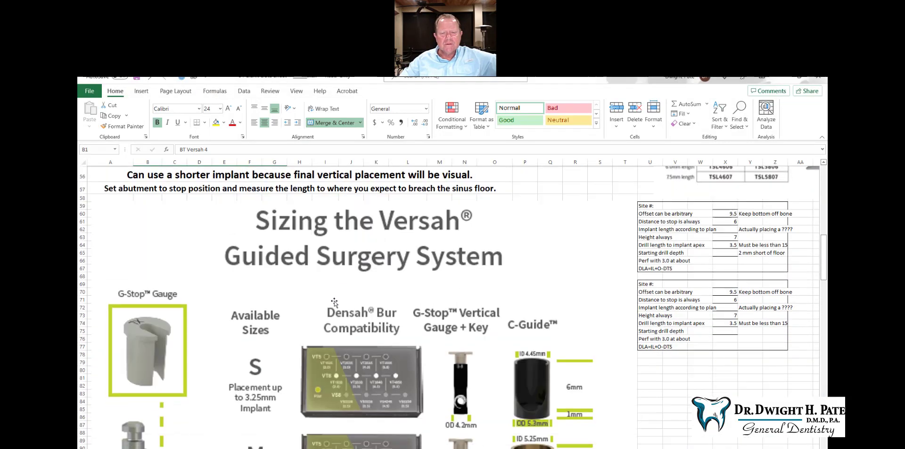
scroll(334, 301, "up", 2)
scroll(335, 301, "down", 1)
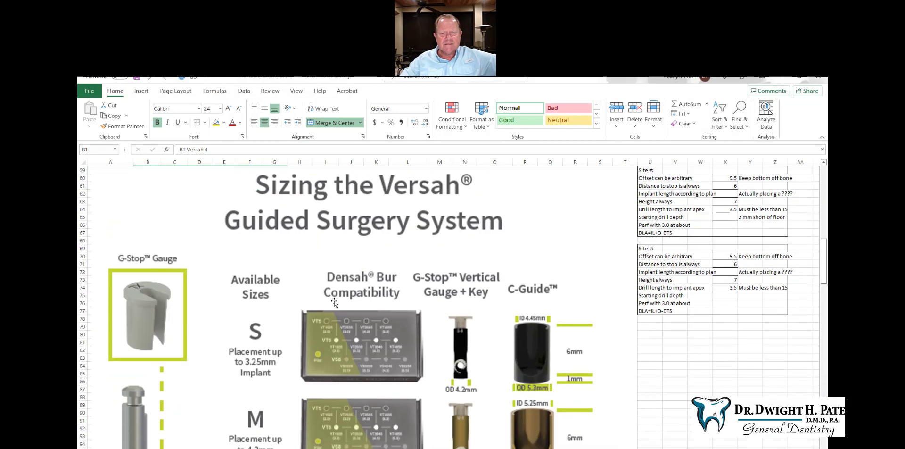
scroll(334, 301, "down", 5)
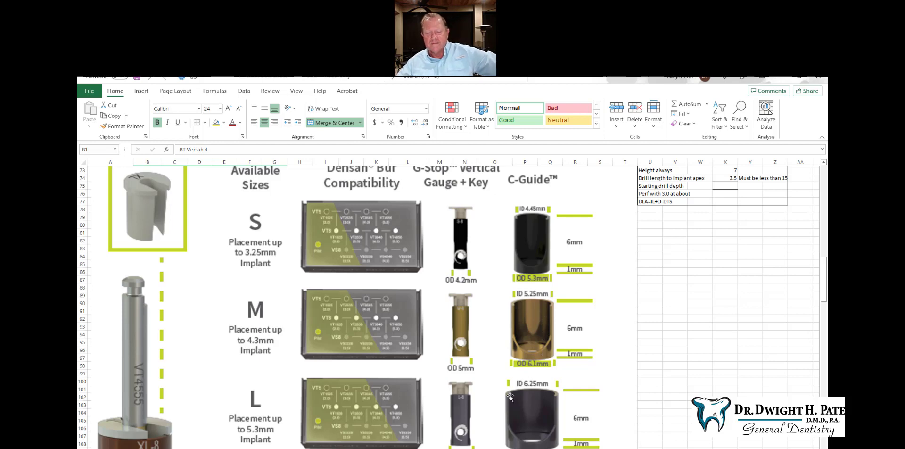
Step: Return to Blue Sky Plan and set the implant's software guide tube to a 6.30 mm hole diameter and 7.00 mm height
key("alt+Tab")
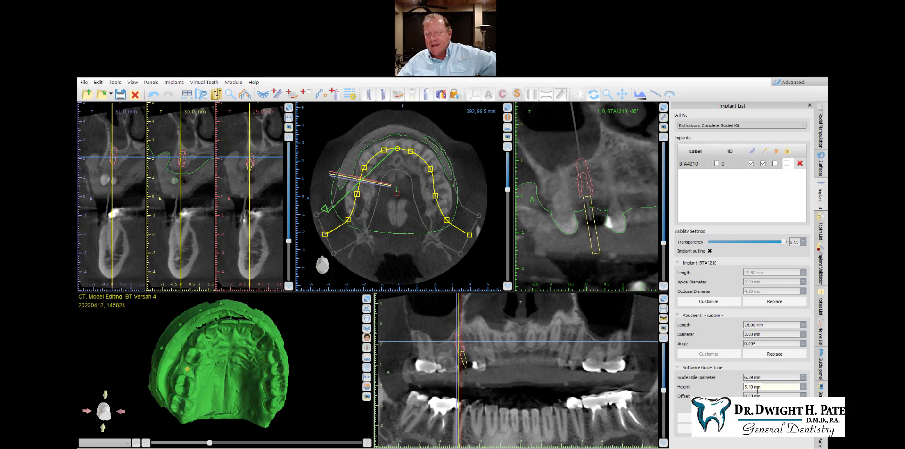
left_click_drag(750, 378, 707, 380)
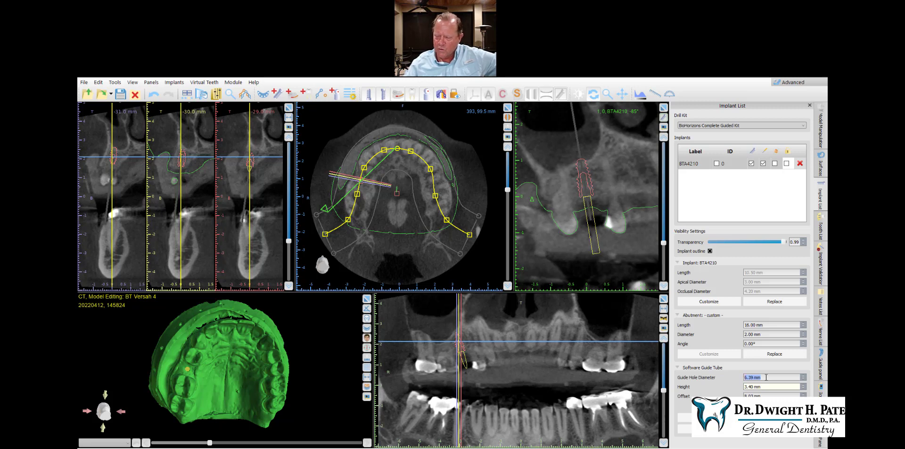
type("6")
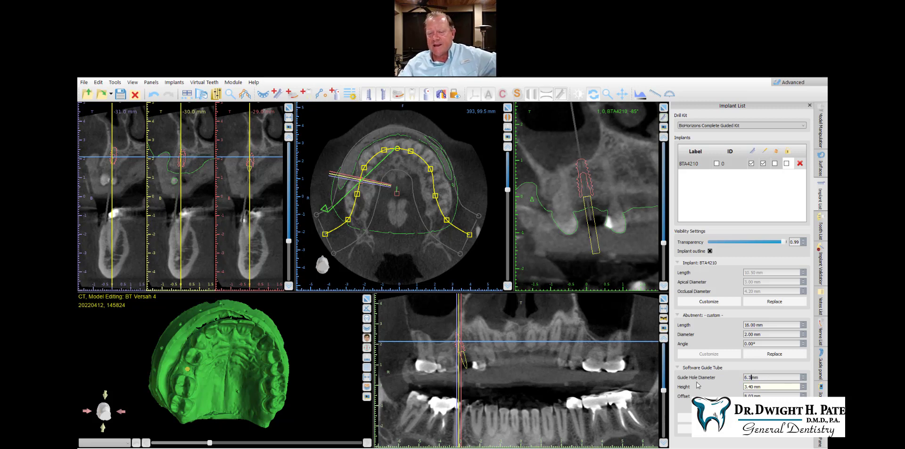
key("Return")
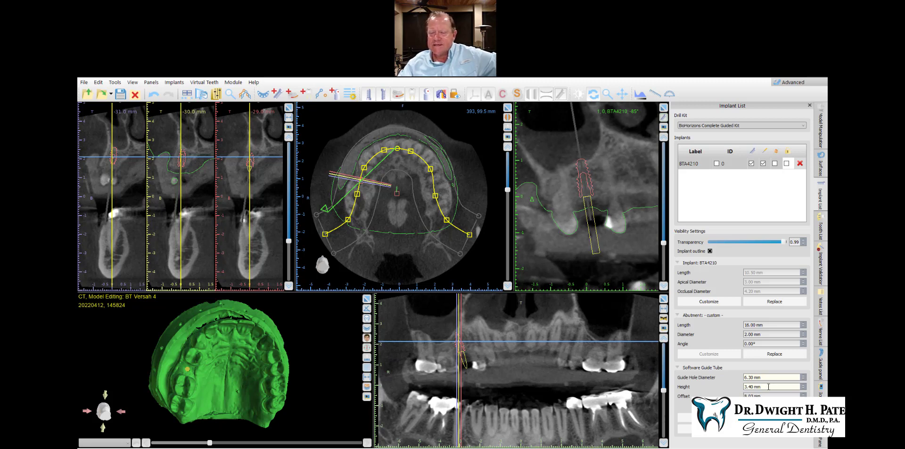
left_click_drag(768, 386, 688, 383)
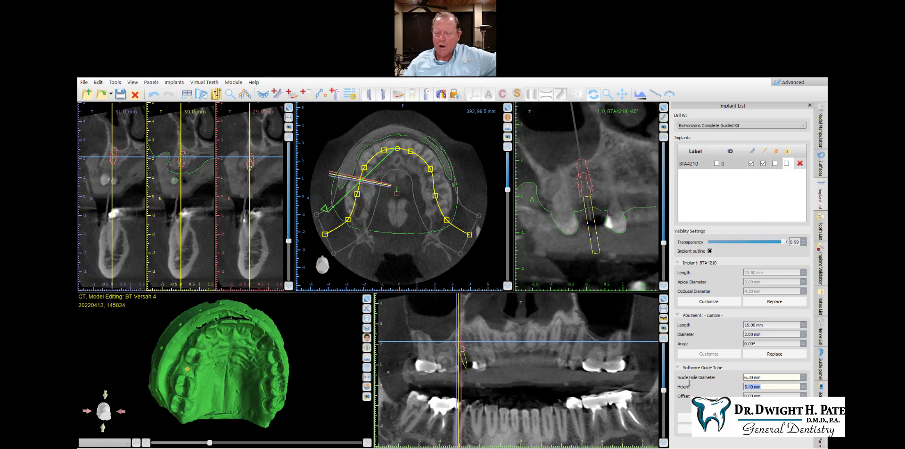
type("7")
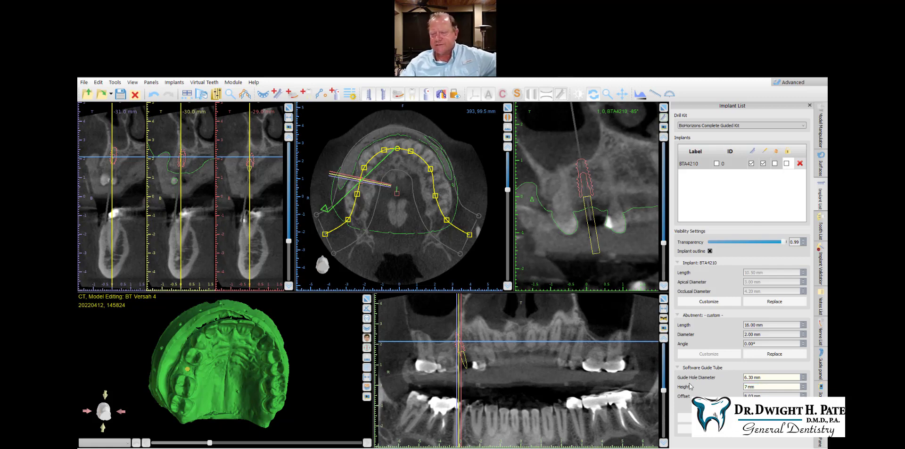
key("Return")
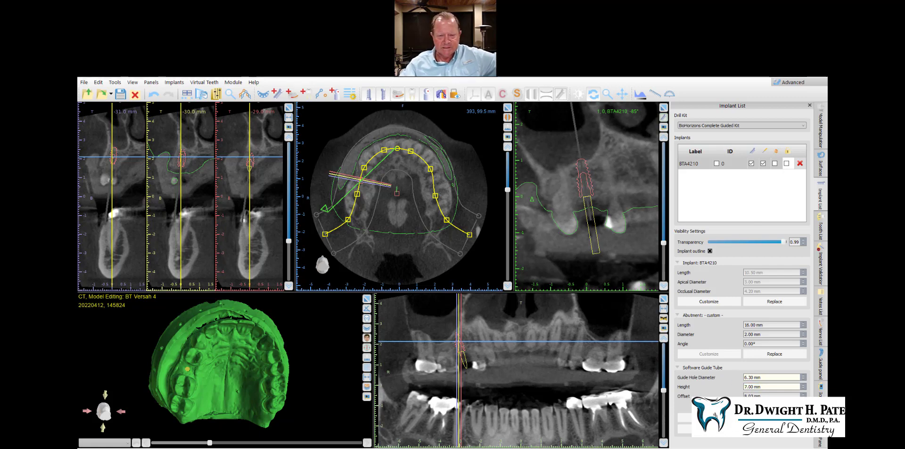
Step: Recheck the Versah sizing chart in Excel, then return to Blue Sky Plan and display the implant's guide tube in the slices and arch model
key("alt+Tab")
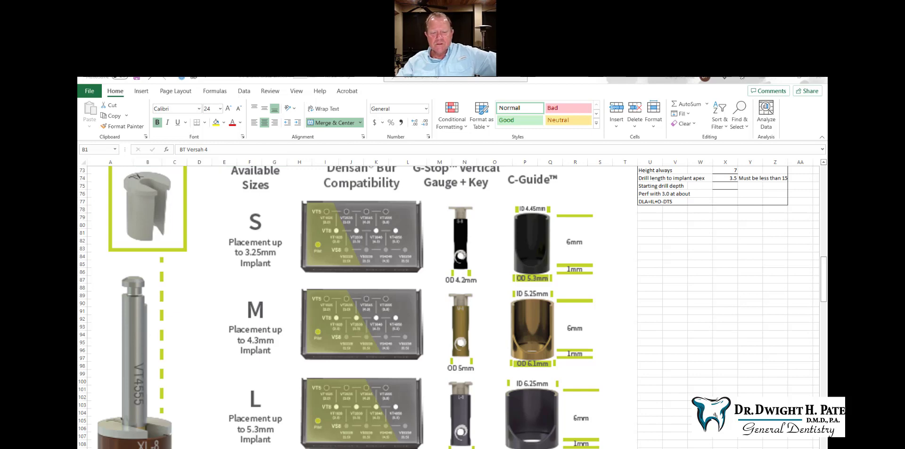
key("alt+Tab")
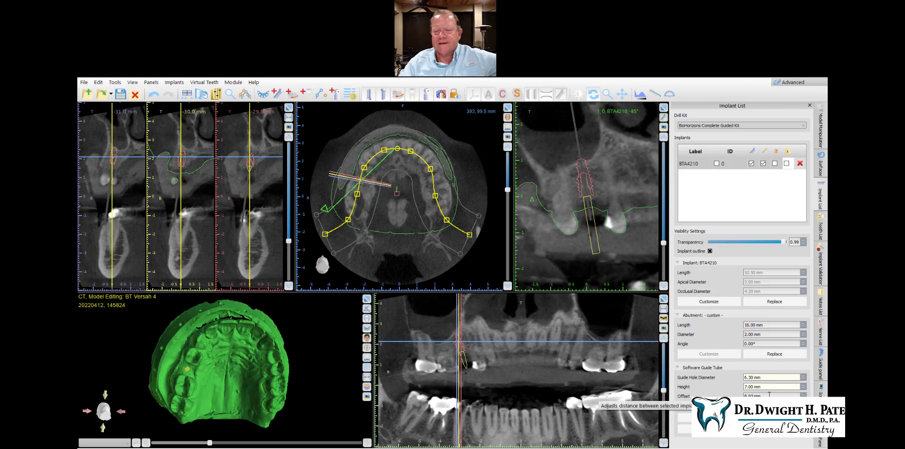
left_click(777, 153)
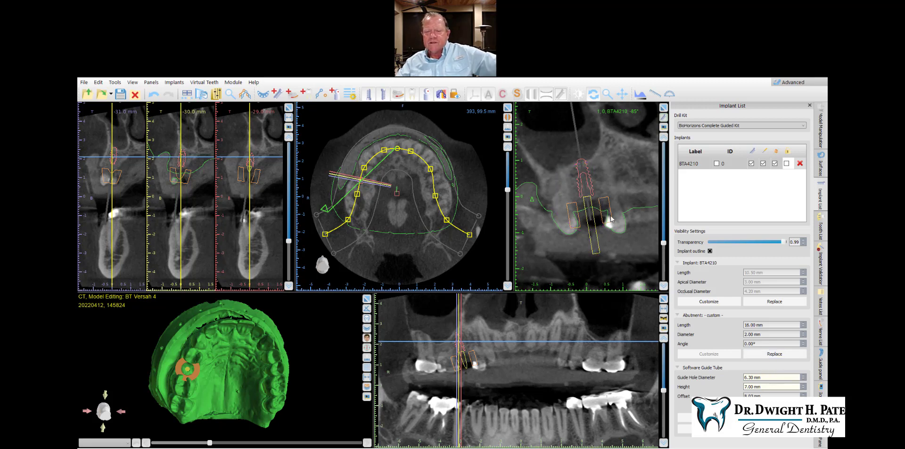
left_click_drag(611, 217, 602, 202)
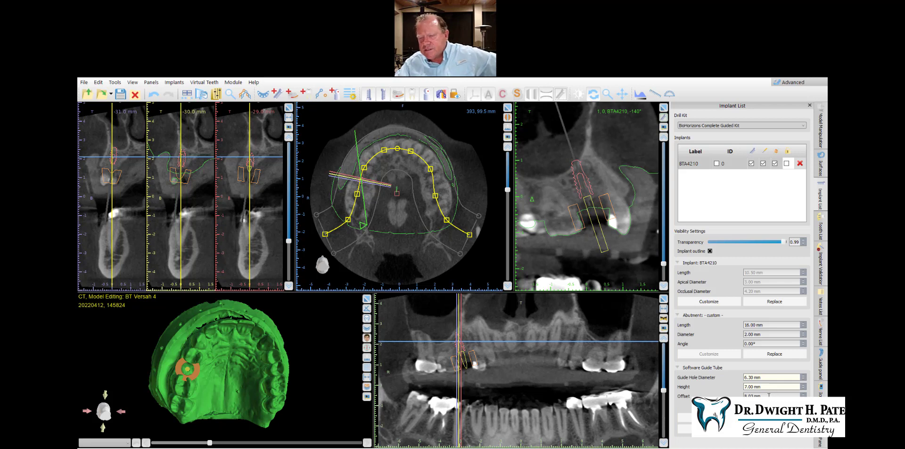
Step: Set the guide tube's offset to 9 mm and check the tube against the gum and neighbouring teeth in slices rotated around the implant
double_click(769, 395)
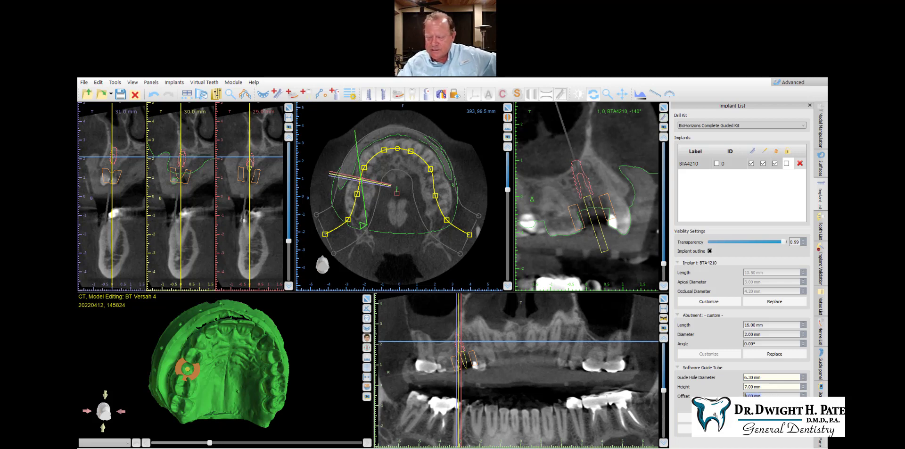
type("9")
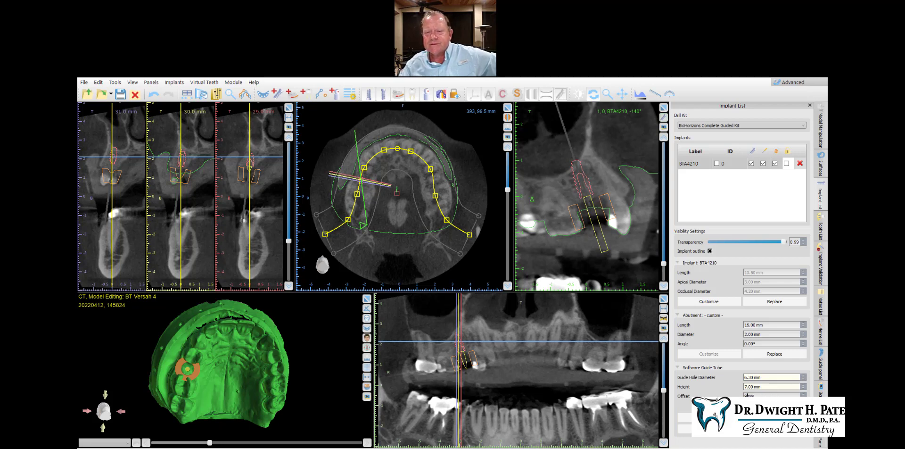
key("Return")
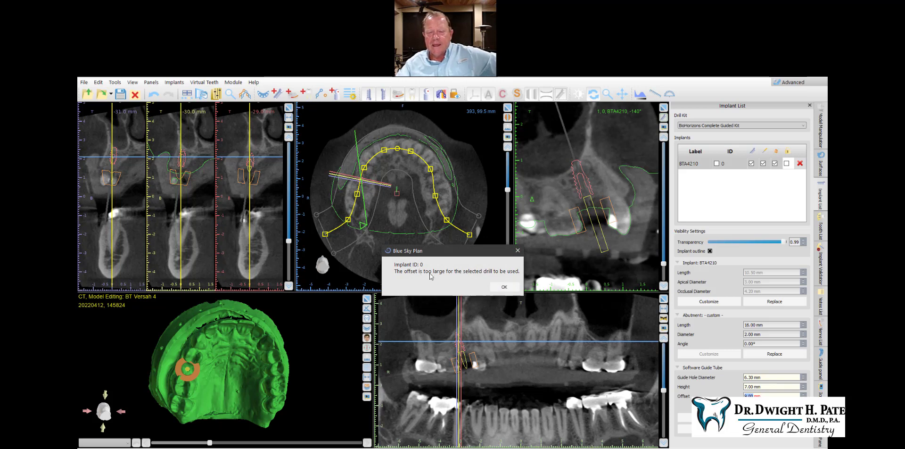
left_click(503, 287)
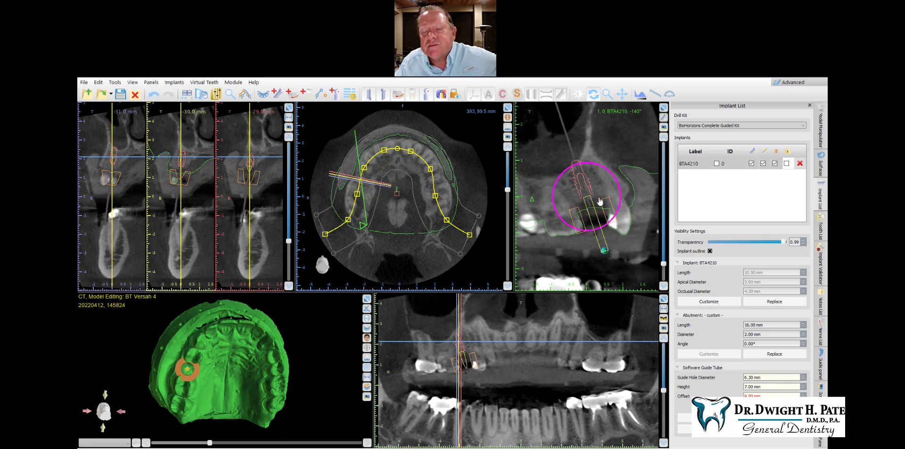
scroll(605, 203, "down", 10)
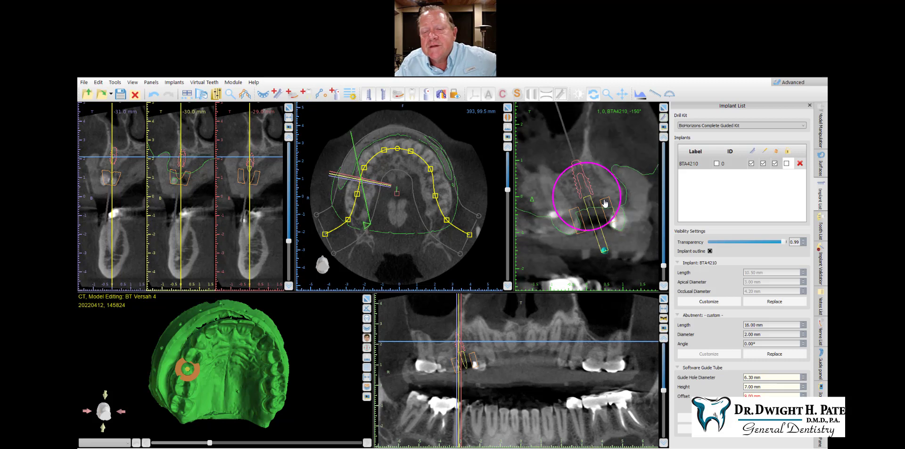
scroll(605, 202, "down", 20)
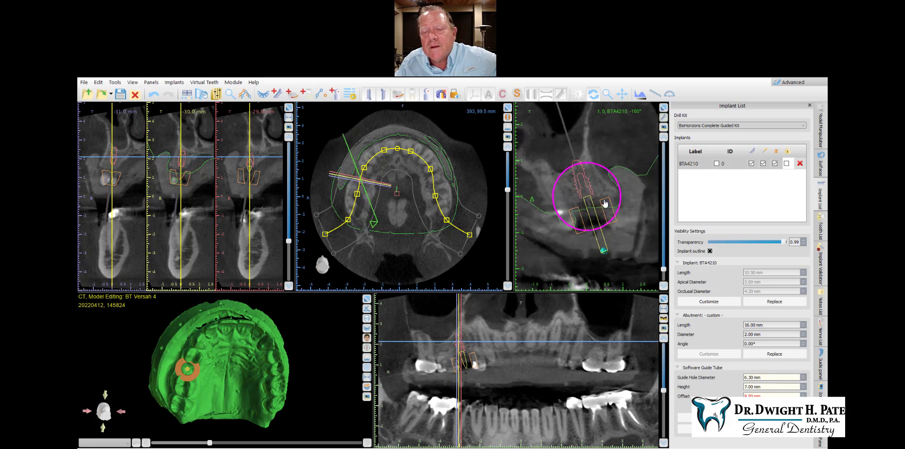
Step: Rotate the slice around the implant to view it lengthwise along the arch, and enlarge that implant slice to fill the workspace
scroll(605, 203, "down", 20)
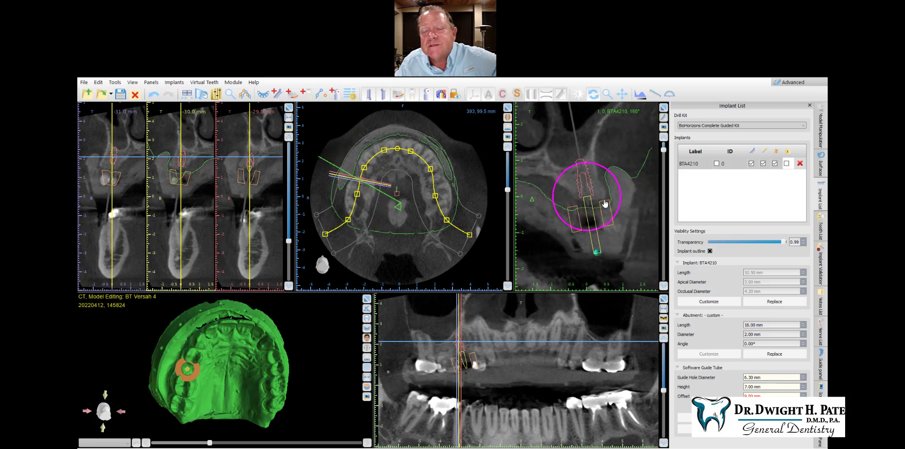
scroll(605, 203, "down", 20)
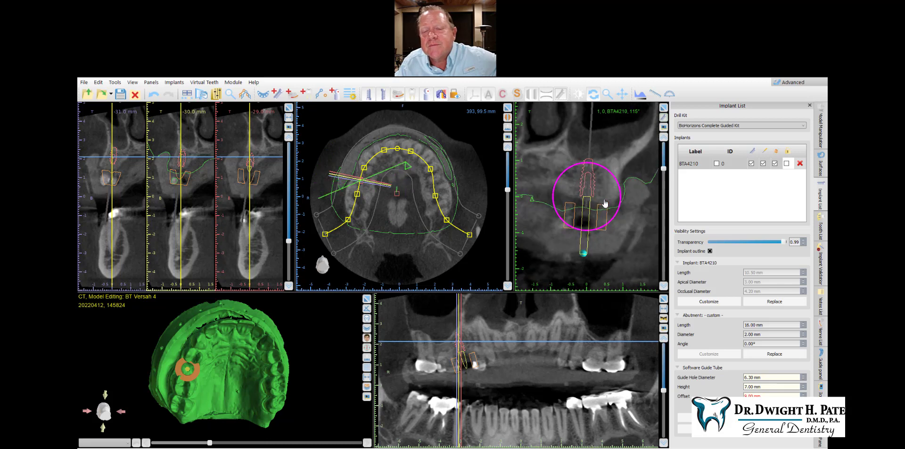
scroll(605, 202, "down", 5)
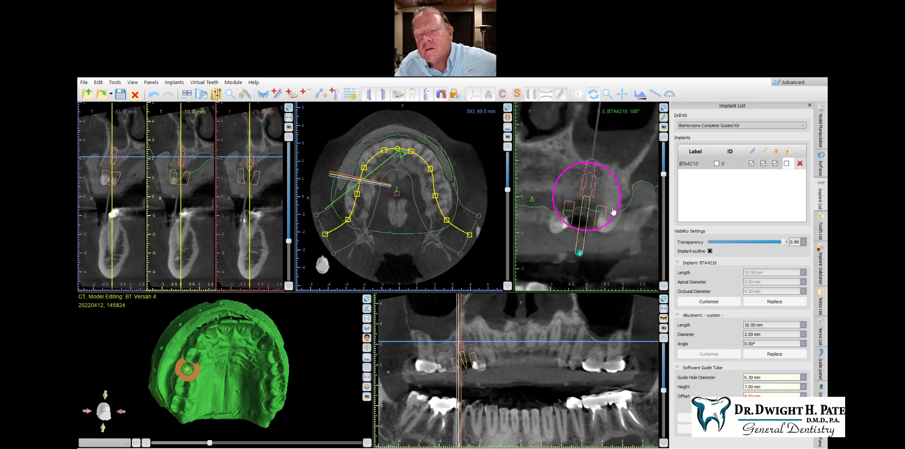
left_click(664, 107)
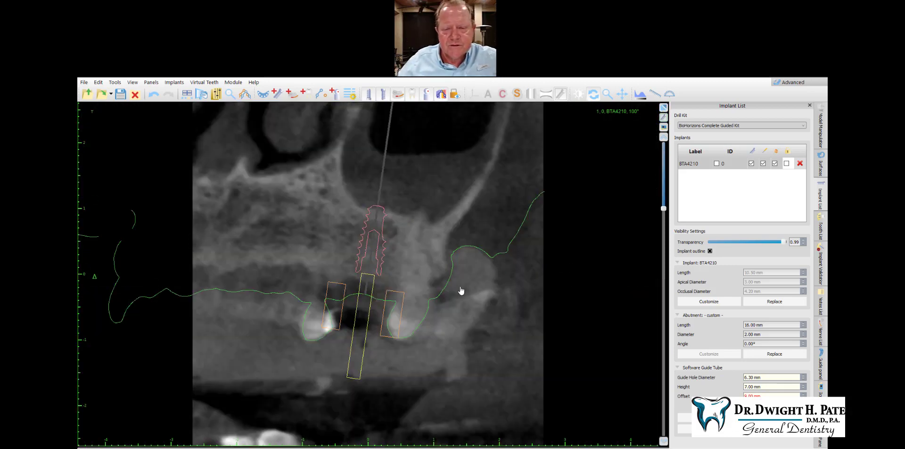
Step: Examine the guide tube's position against the gum line, bone and neighbouring teeth in the enlarged slices rotated around the implant
scroll(457, 251, "down", 15)
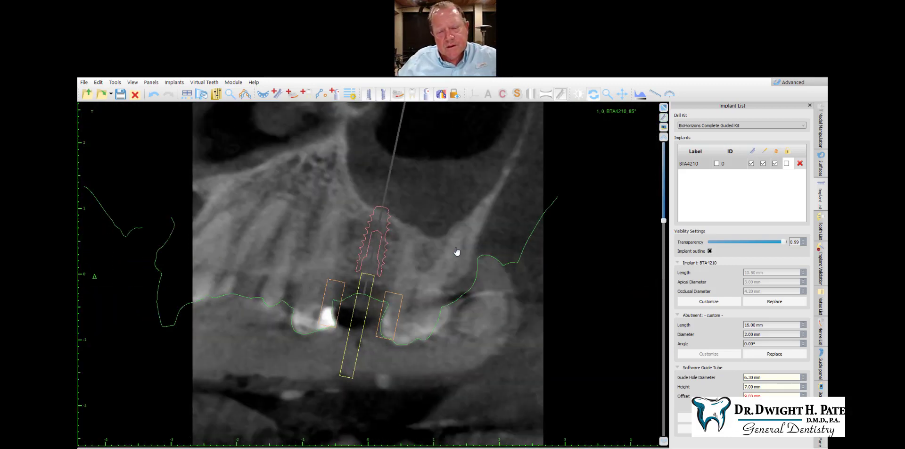
scroll(457, 251, "down", 3)
scroll(457, 251, "up", 8)
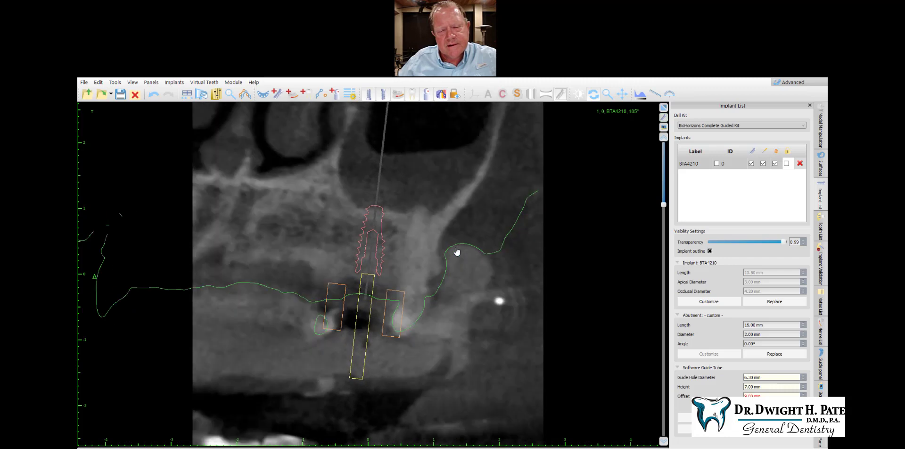
scroll(457, 252, "up", 10)
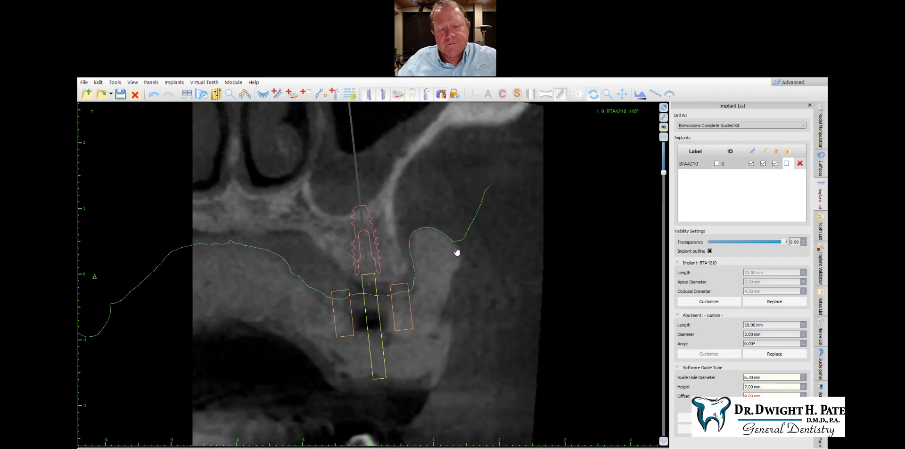
scroll(456, 251, "down", 6)
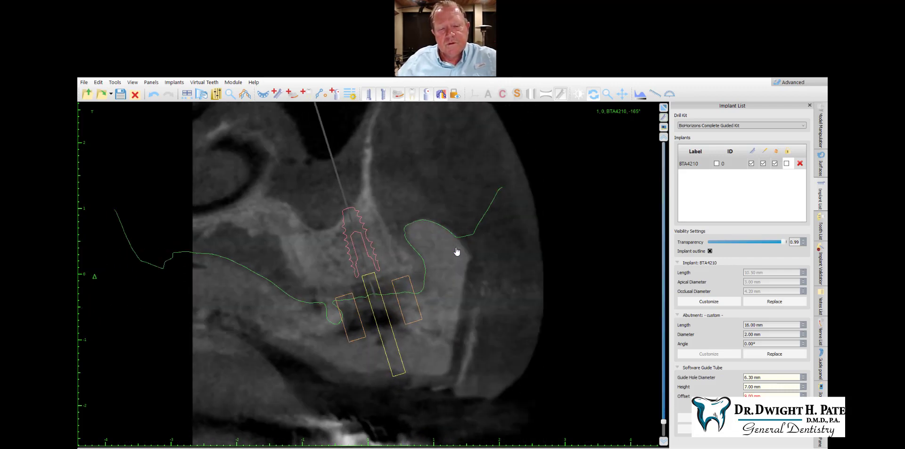
scroll(457, 251, "down", 4)
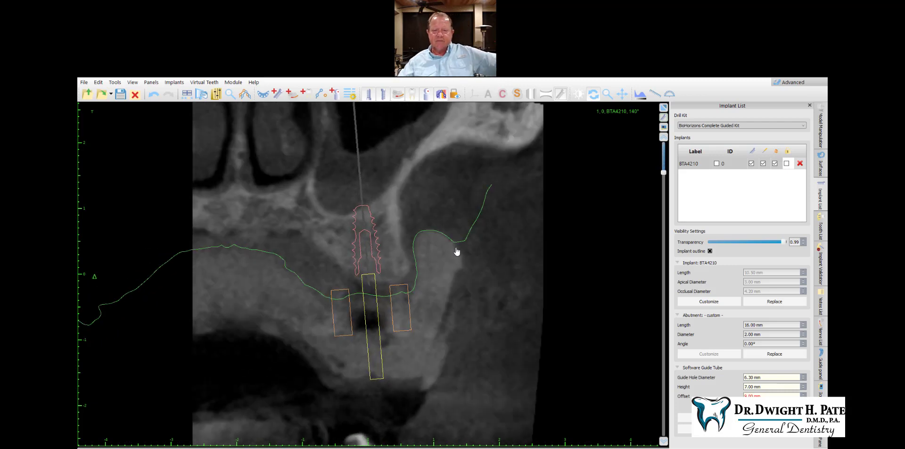
scroll(456, 251, "up", 3)
scroll(456, 251, "down", 1)
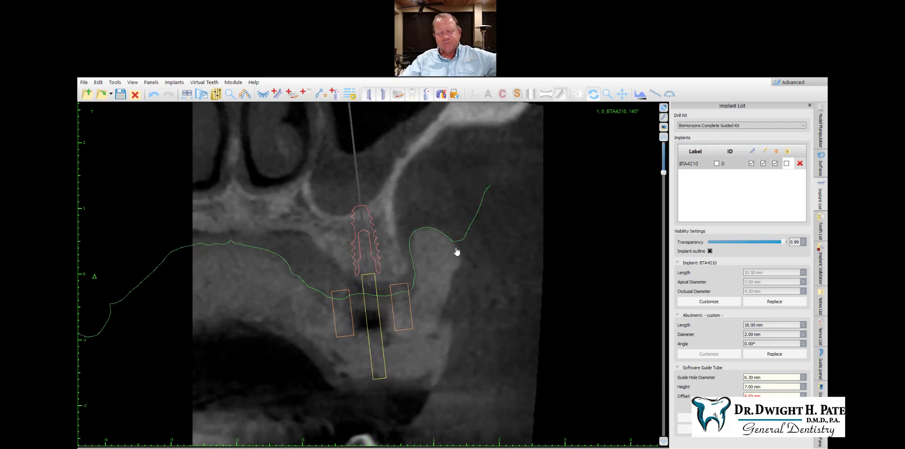
mouse_move(406, 317)
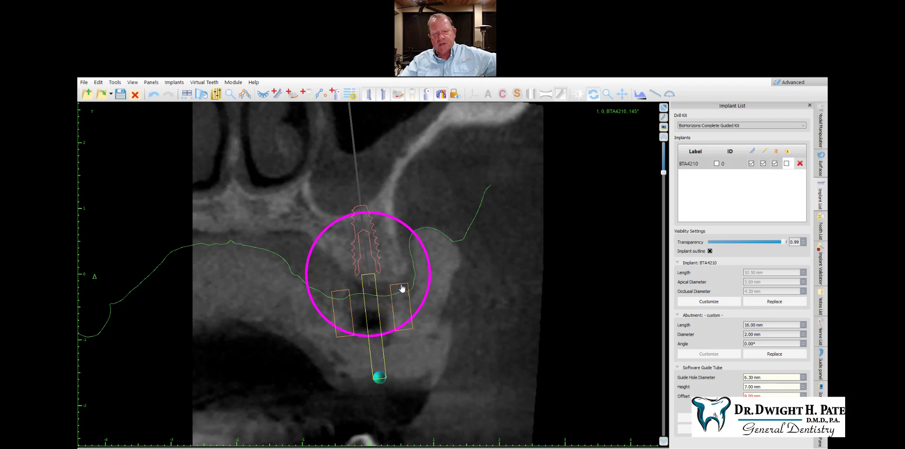
left_click(481, 307)
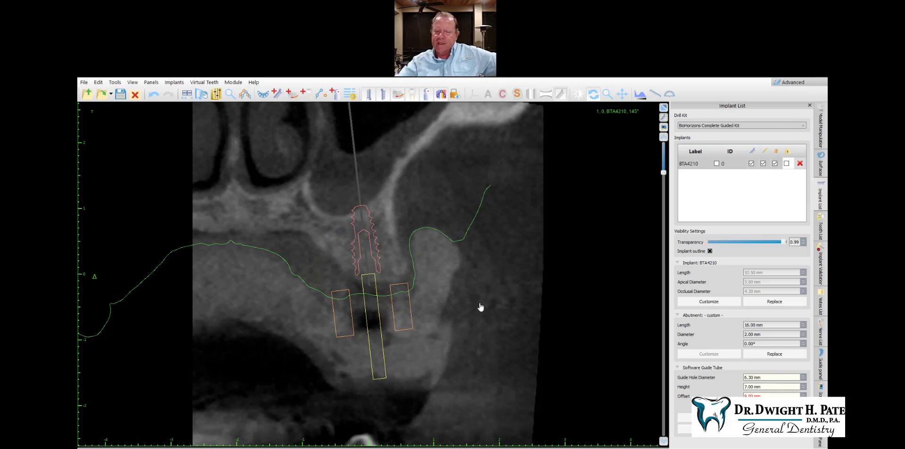
left_click(385, 245)
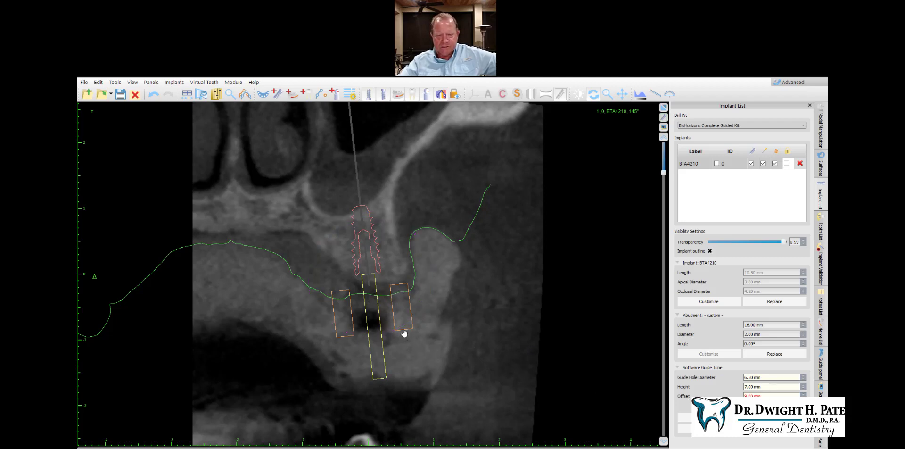
mouse_move(404, 334)
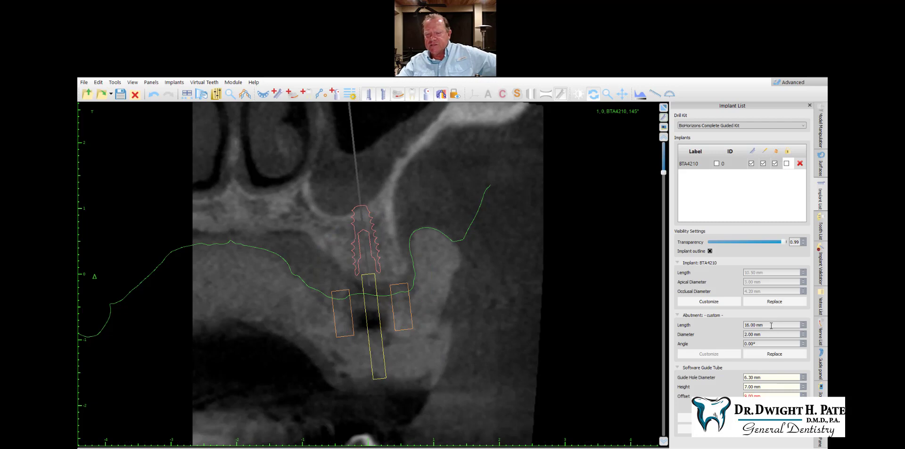
Step: Set the custom abutment's length to 9 mm to compare its end with the guide tube
key("ctrl+a")
type("8")
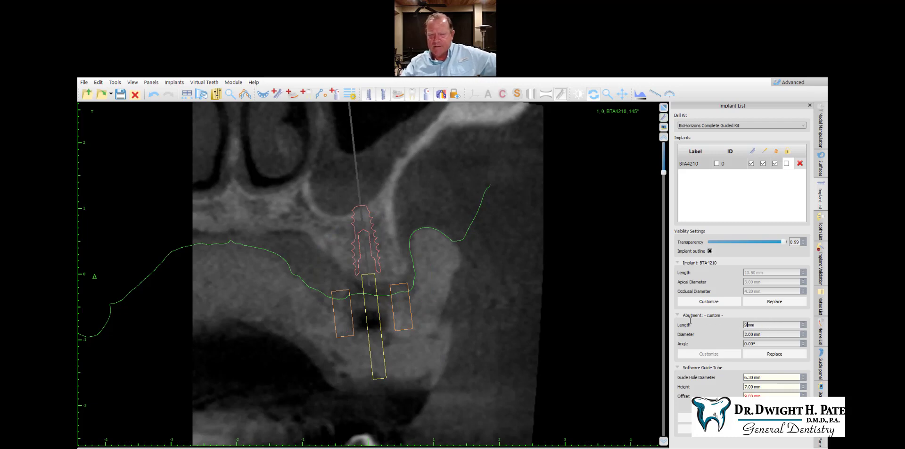
key("Return")
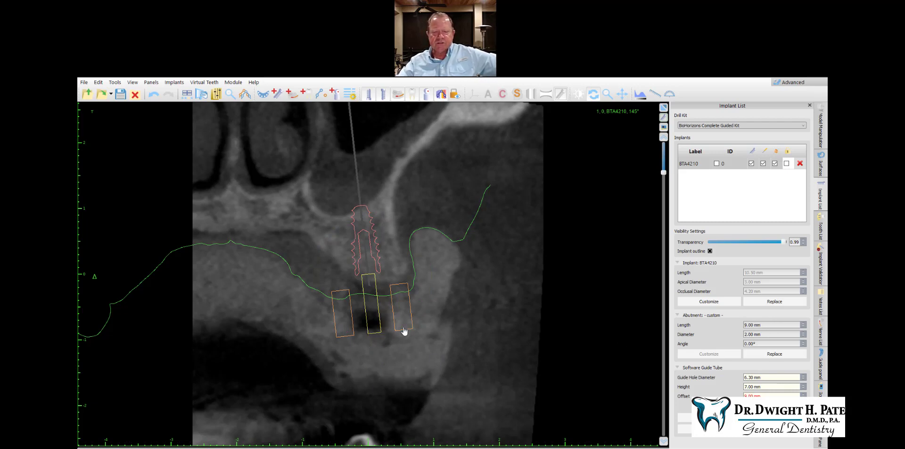
mouse_move(370, 285)
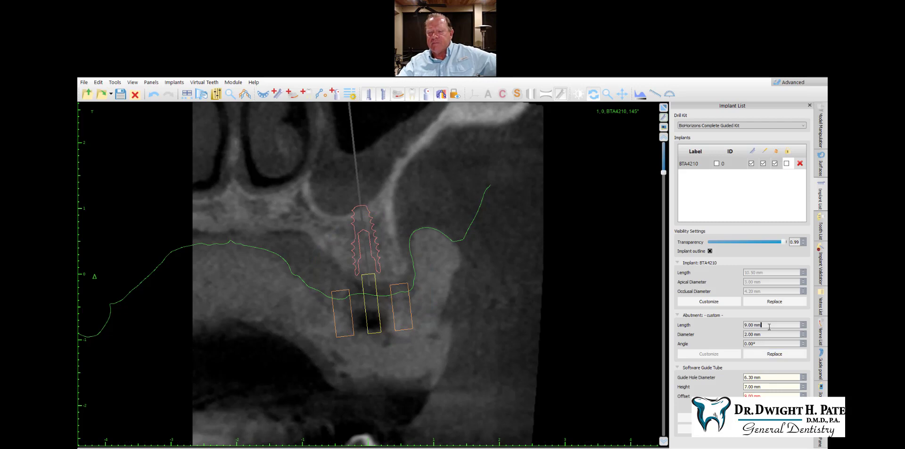
Step: Set the custom abutment's length to 3 mm
left_click_drag(769, 326, 700, 320)
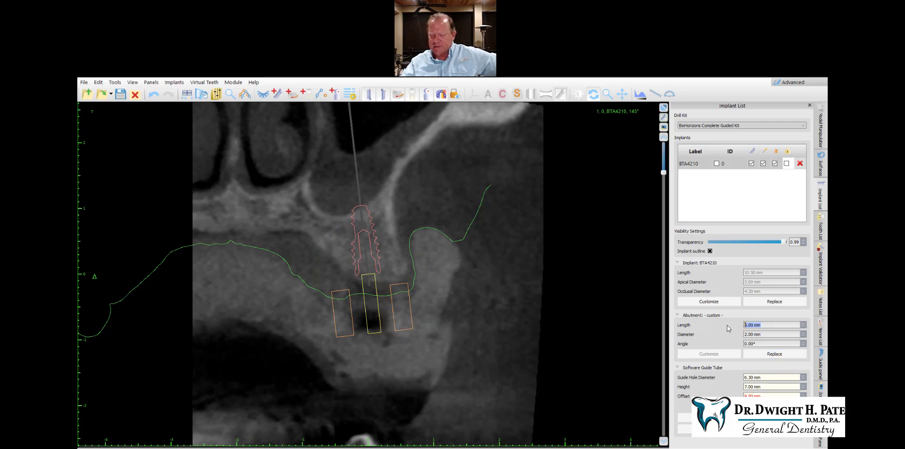
type("8")
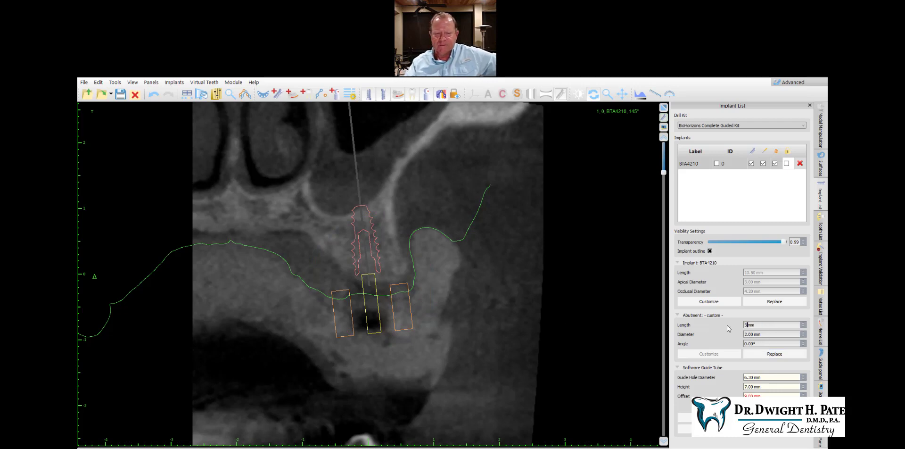
key("Return")
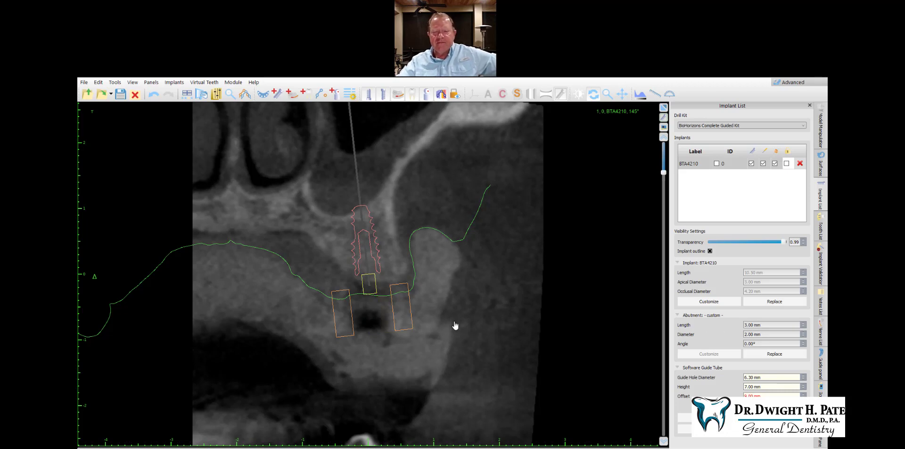
Step: Measure the distance from the abutment's end at the gum line to the implant's apex in the 150° slice
scroll(380, 317, "up", 1)
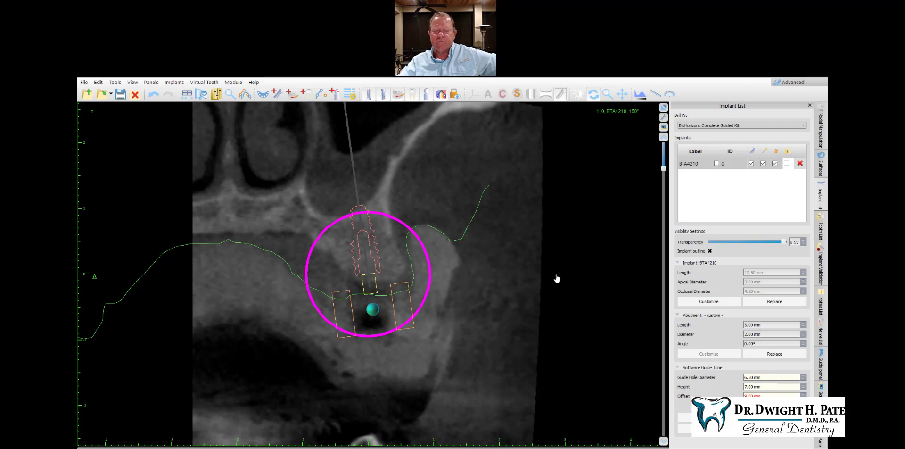
left_click(656, 94)
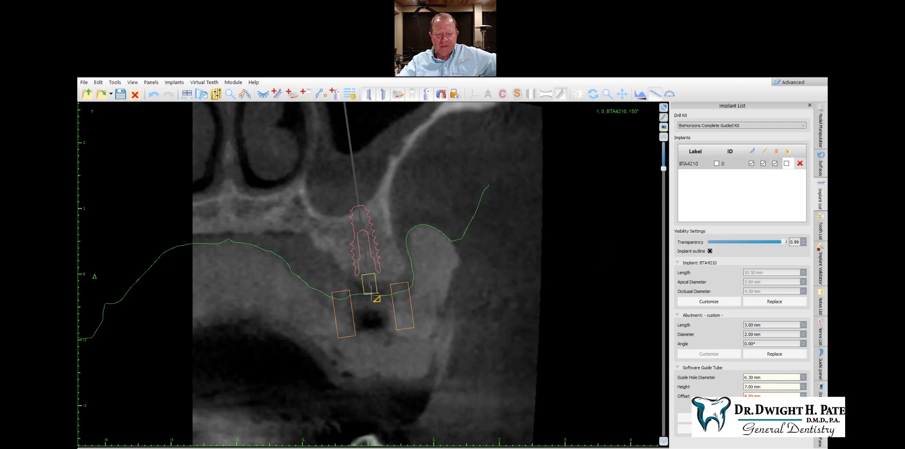
mouse_move(372, 292)
left_mouse_down()
mouse_move(370, 233)
mouse_move(358, 205)
left_mouse_up()
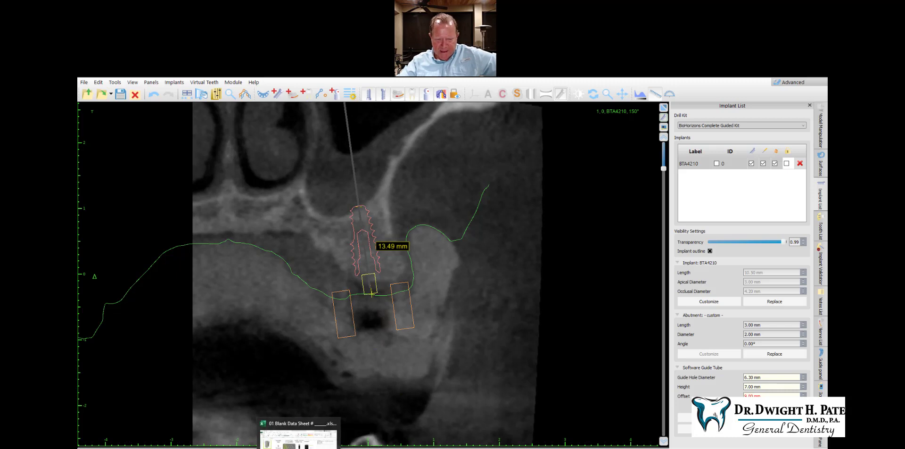
Step: Switch to the Excel planning sheet and look up the available G-Stop drilling depths in the Versah chart
left_click(301, 436)
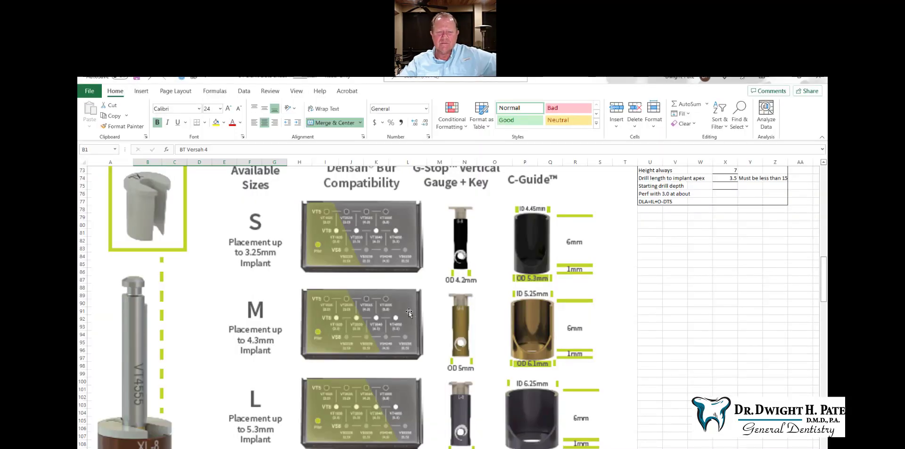
scroll(409, 313, "down", 9)
scroll(409, 313, "down", 7)
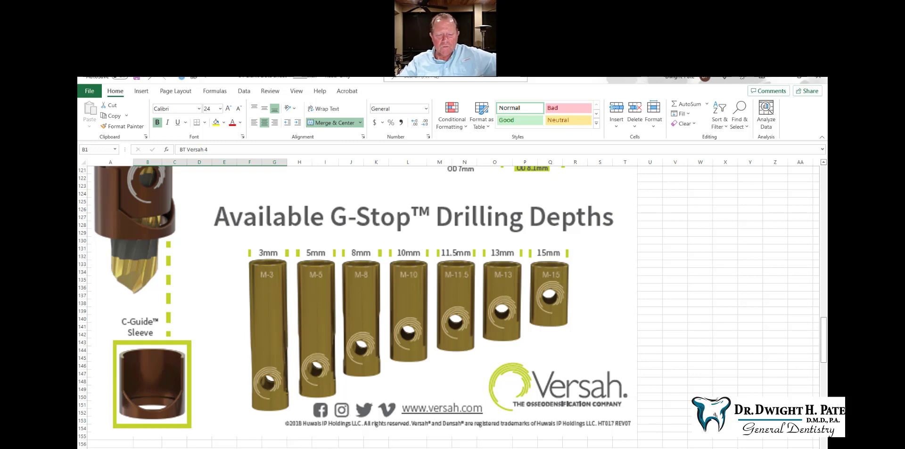
Step: Return to Blue Sky Plan and set the software guide tube's offset to 8.5 mm
key("alt+Tab")
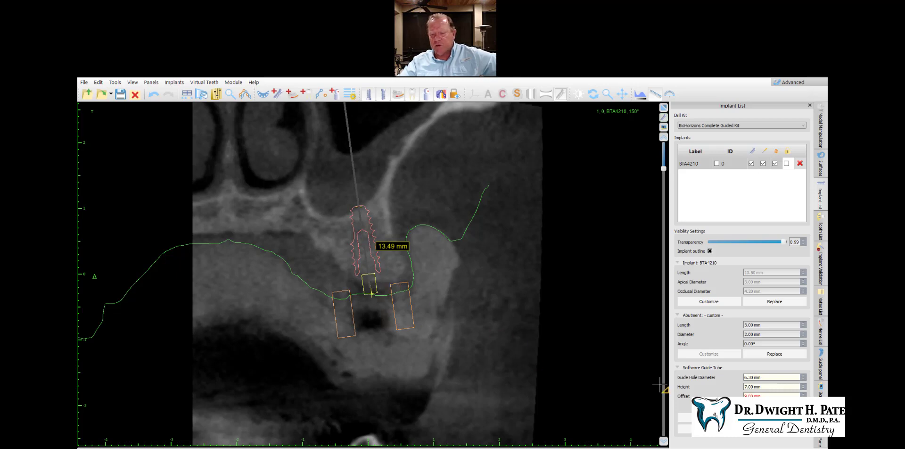
left_click_drag(764, 395, 684, 401)
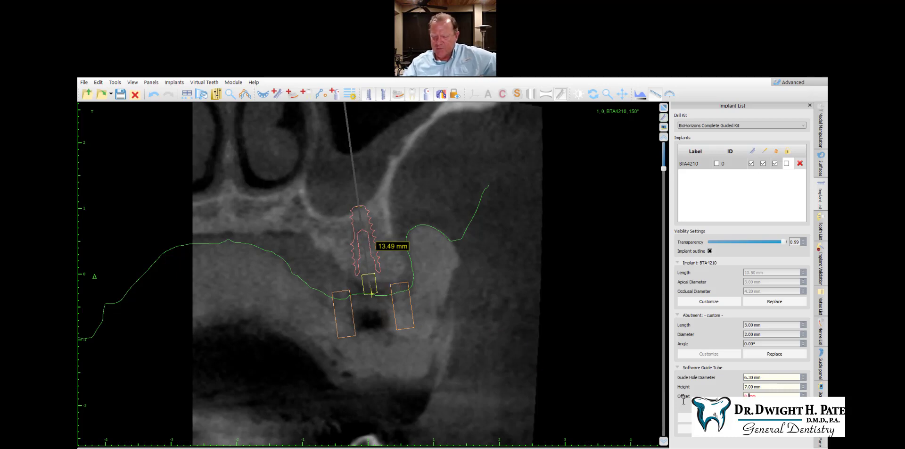
type("8.5")
key("Return")
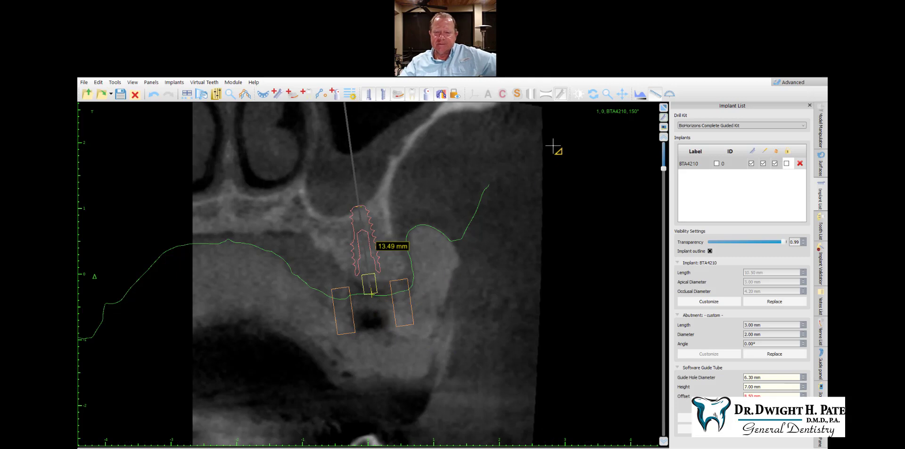
Step: Leave the measuring tool and check the repositioned guide tube against the gum and adjacent teeth in slices rotated around the implant
left_click(592, 95)
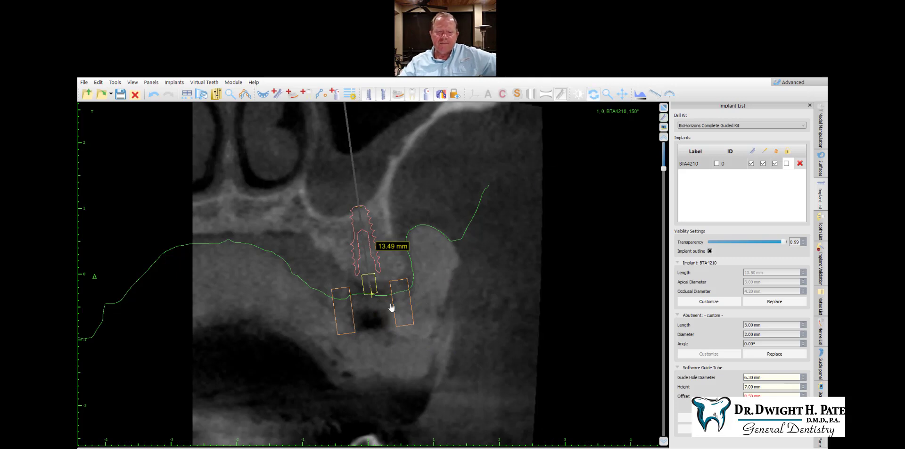
mouse_move(363, 275)
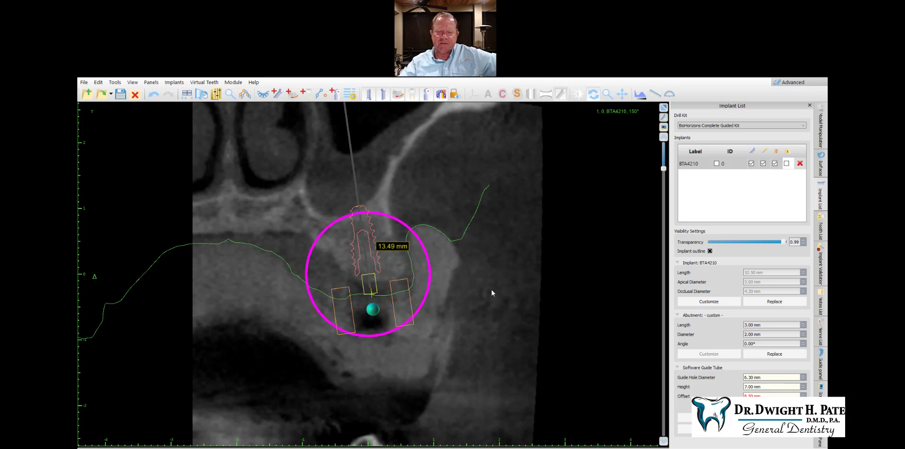
scroll(486, 272, "up", 6)
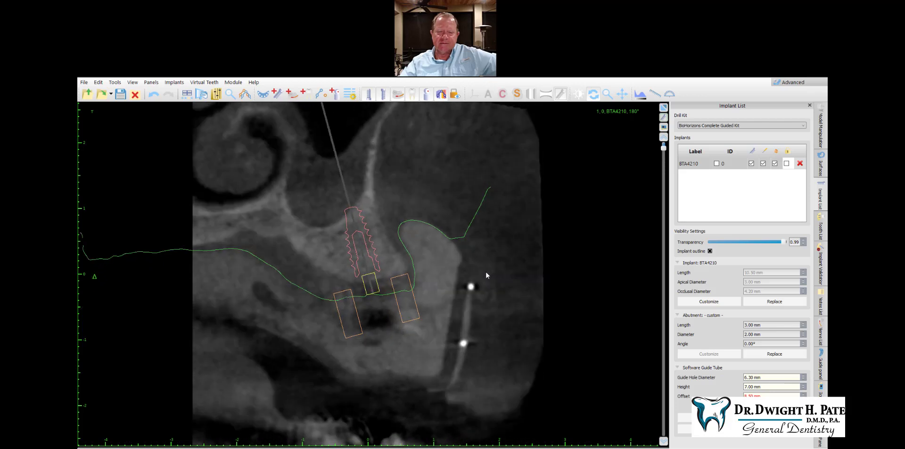
scroll(486, 276, "up", 5)
scroll(485, 275, "up", 5)
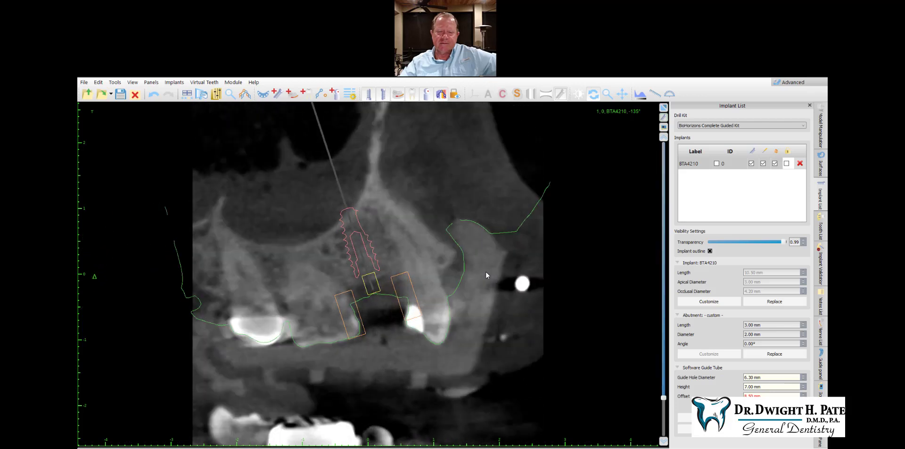
mouse_move(399, 282)
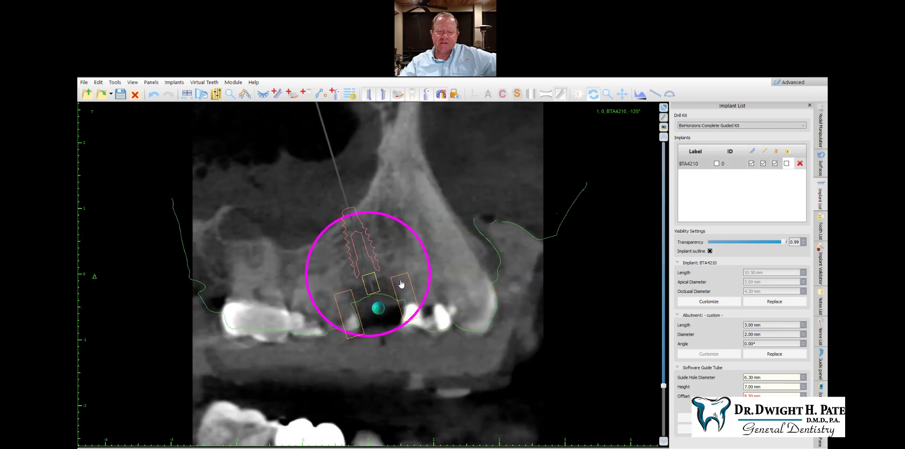
scroll(452, 285, "up", 1)
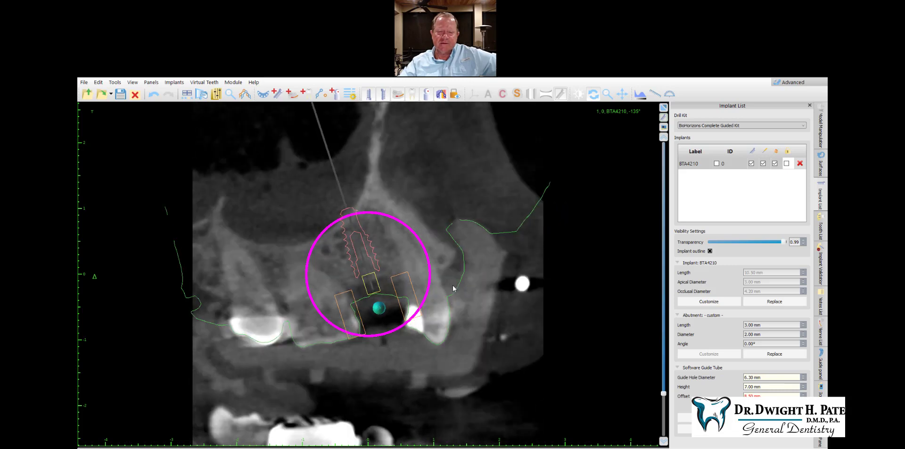
scroll(453, 288, "up", 10)
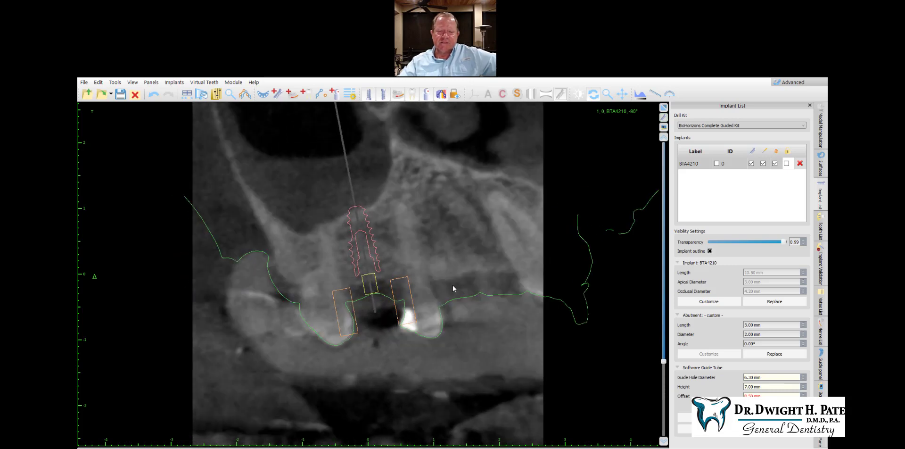
Step: Examine how the abutment's end and guide tube sit relative to the gum line in slices between -55° and -105° around the implant
scroll(453, 286, "up", 4)
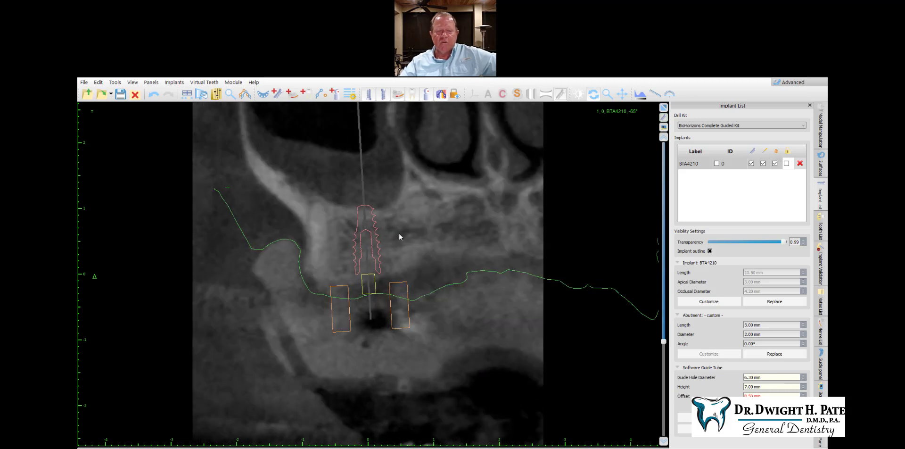
mouse_move(371, 236)
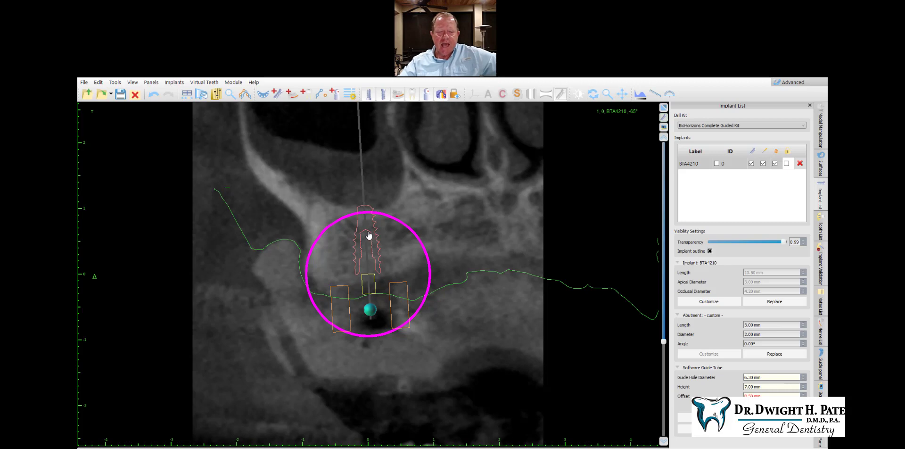
scroll(369, 236, "down", 4)
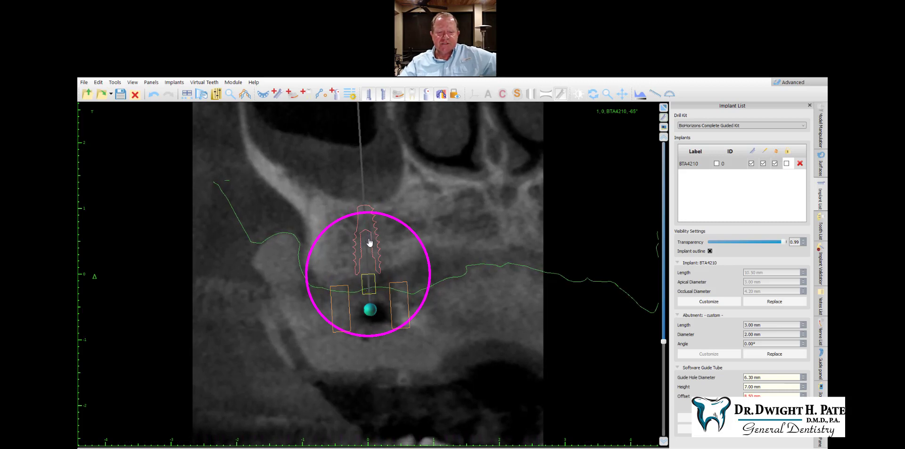
scroll(369, 244, "down", 2)
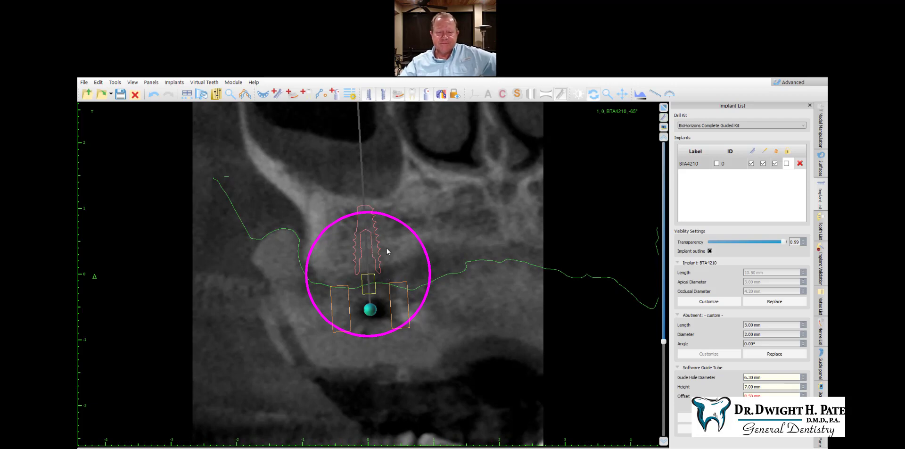
scroll(387, 254, "down", 7)
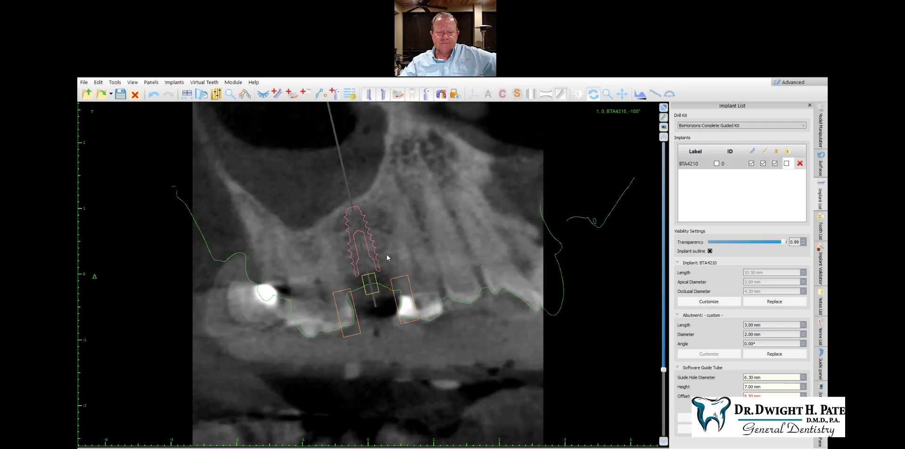
scroll(386, 255, "down", 2)
scroll(386, 257, "up", 8)
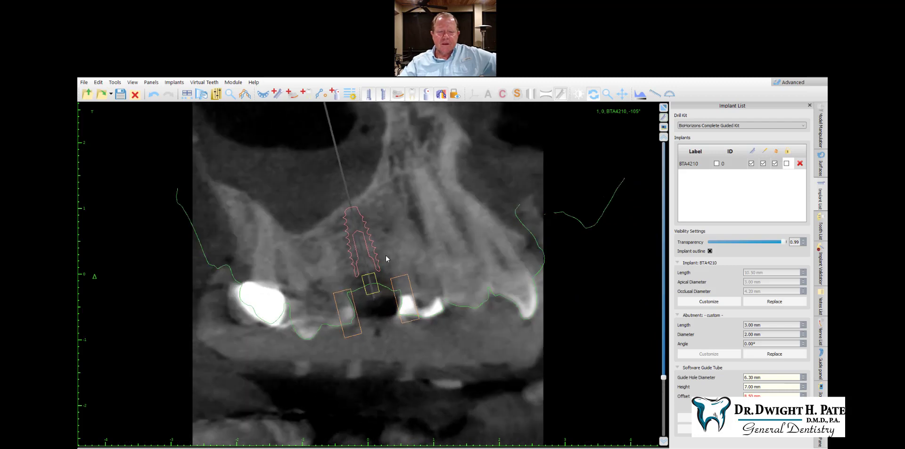
scroll(385, 255, "up", 3)
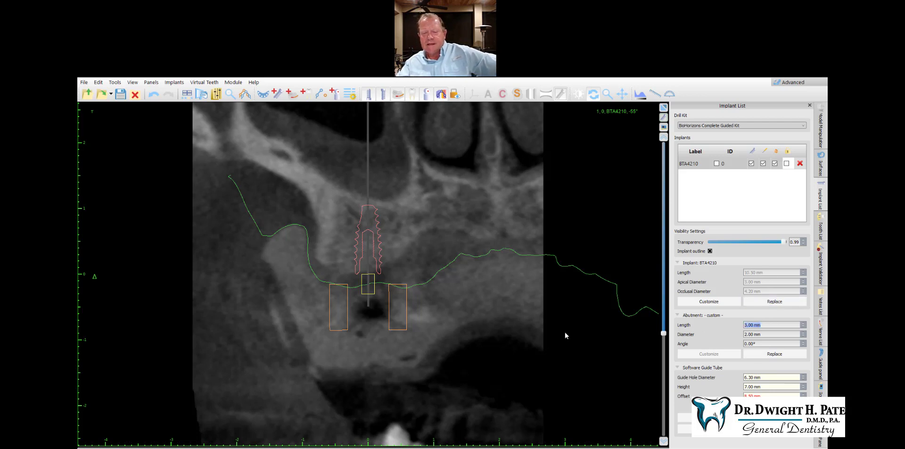
Step: Set the abutment's length to 2.5 mm and measure from its gum-side end to the implant's apex in the -55° slice
mouse_move(403, 335)
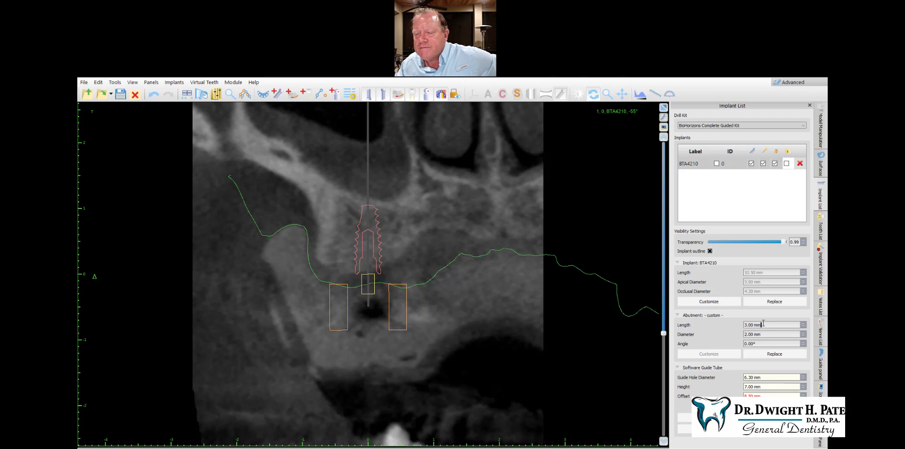
left_click_drag(763, 324, 700, 319)
type("2.5")
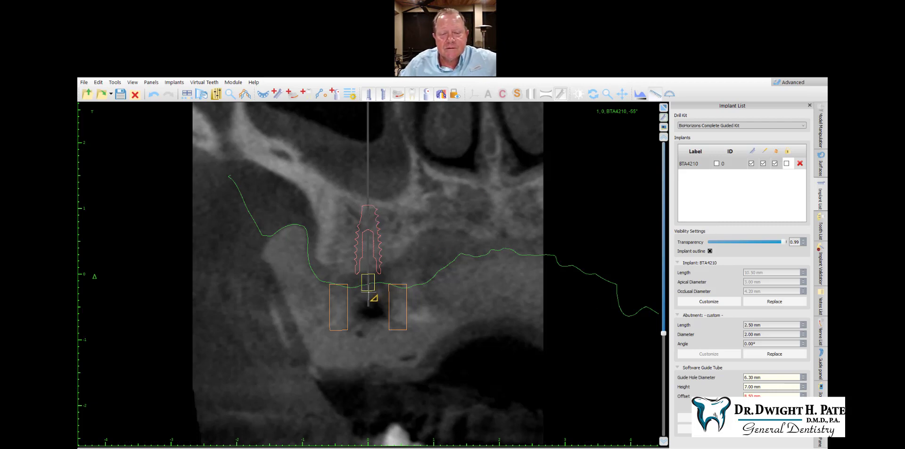
left_click_drag(368, 289, 368, 204)
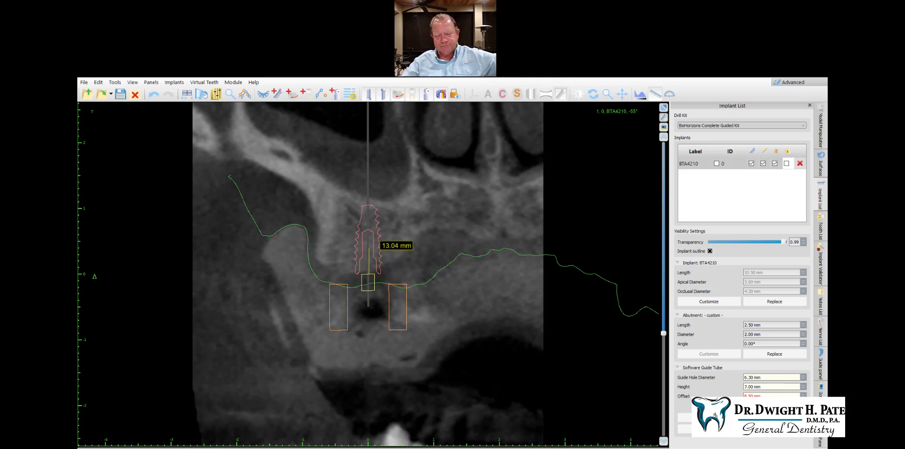
Step: Switch to the Excel planning sheet to compare the available G-Stop drilling depths, and return to Blue Sky Plan
key("alt+Tab")
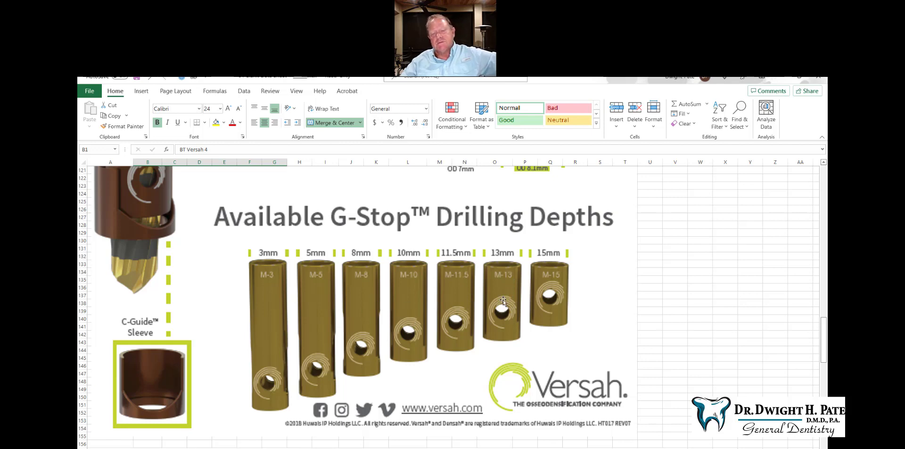
mouse_move(337, 448)
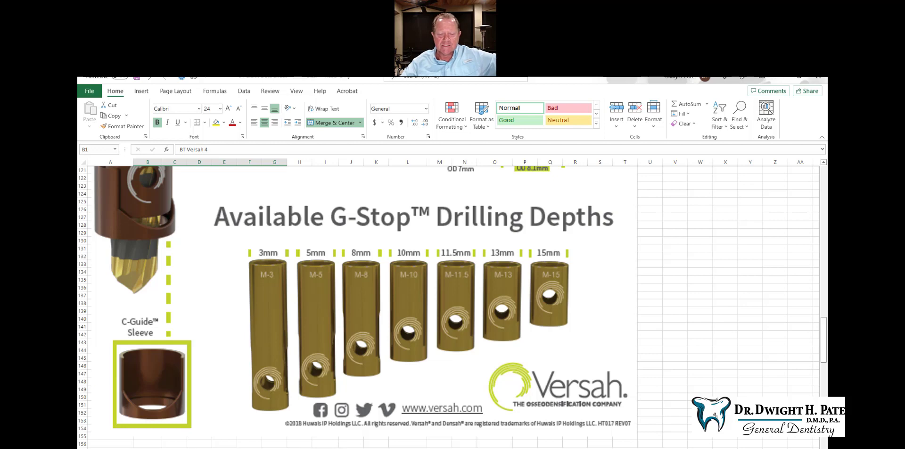
key("alt+Tab")
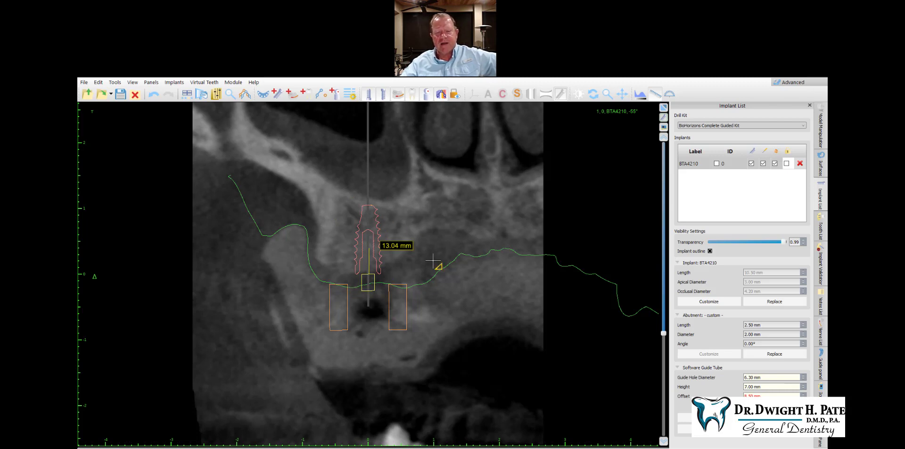
Step: Leave the measuring tool and inspect the shortened abutment and guide tube against gum, bone and neighbouring teeth in slices around the implant
left_click(655, 95)
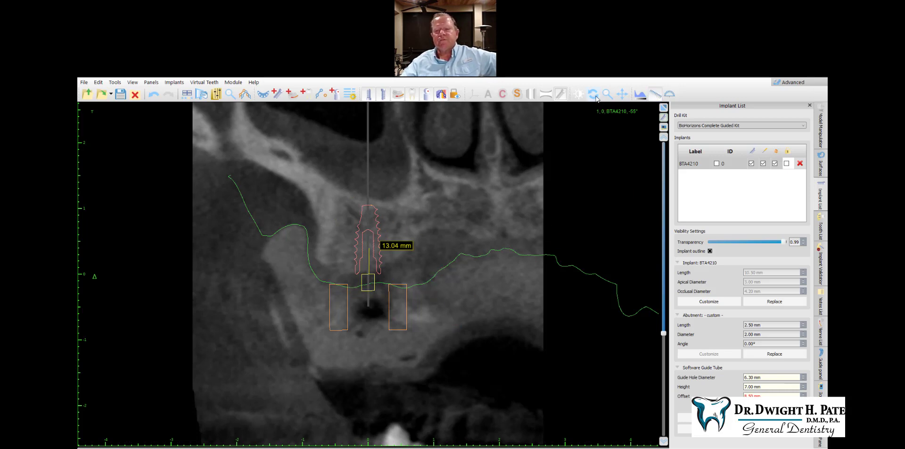
left_click(595, 97)
scroll(460, 231, "down", 6)
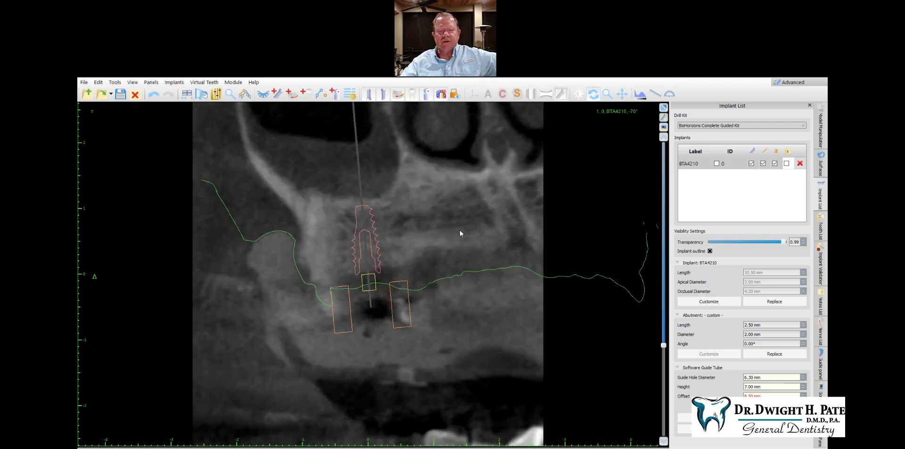
scroll(460, 231, "down", 9)
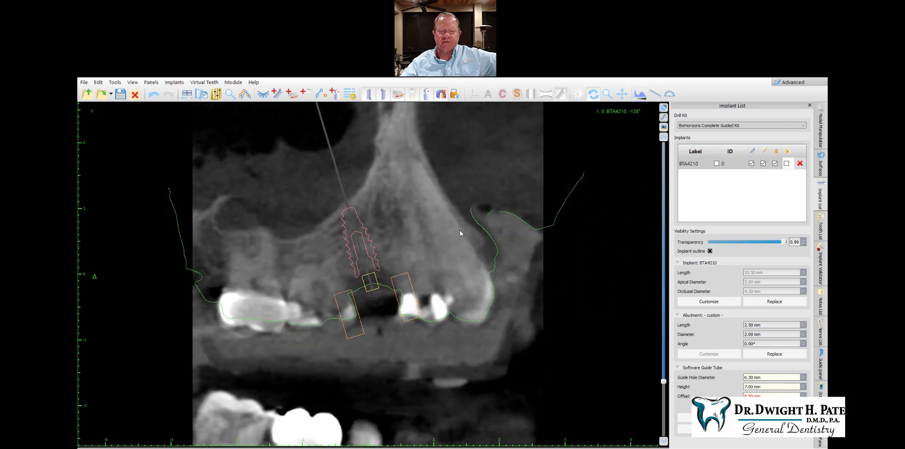
scroll(461, 233, "down", 1)
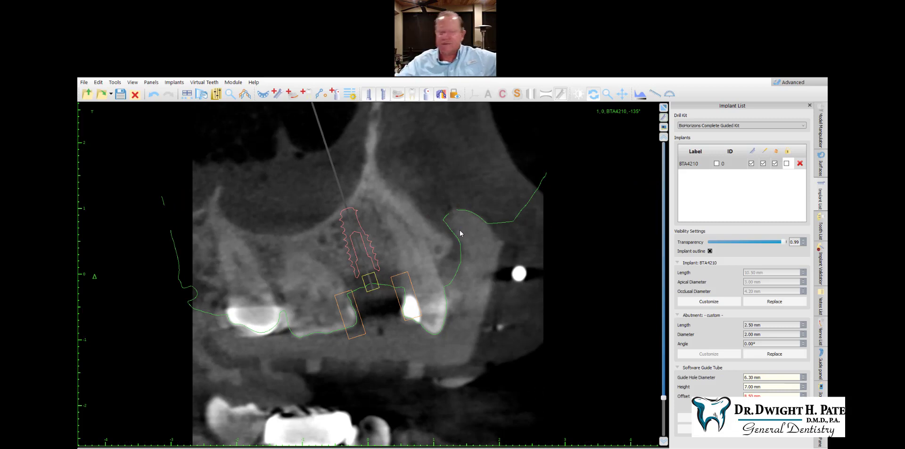
scroll(420, 210, "down", 5)
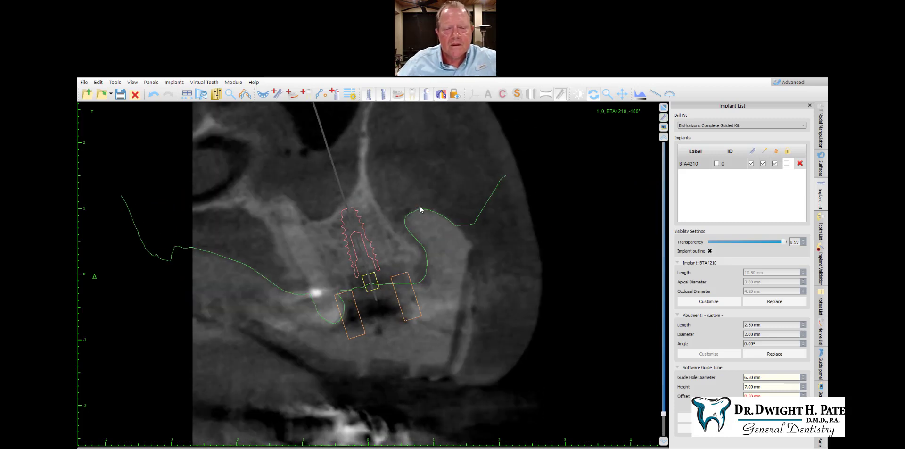
scroll(420, 210, "up", 10)
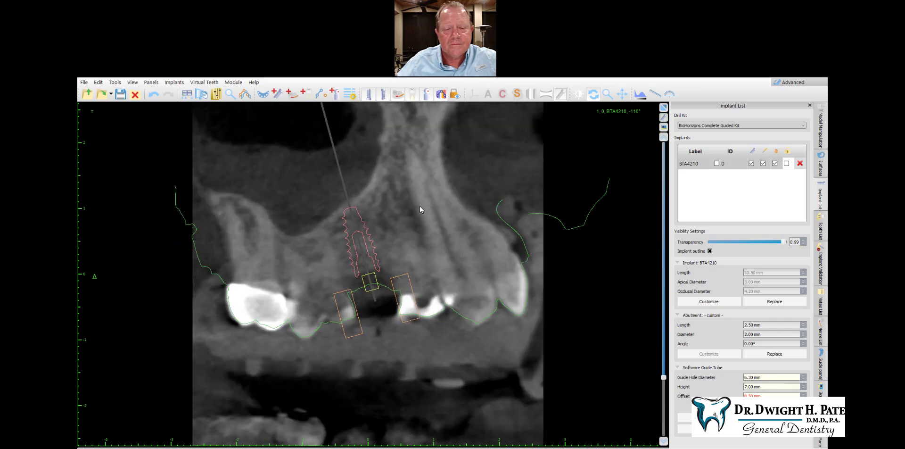
scroll(419, 205, "up", 7)
mouse_move(373, 244)
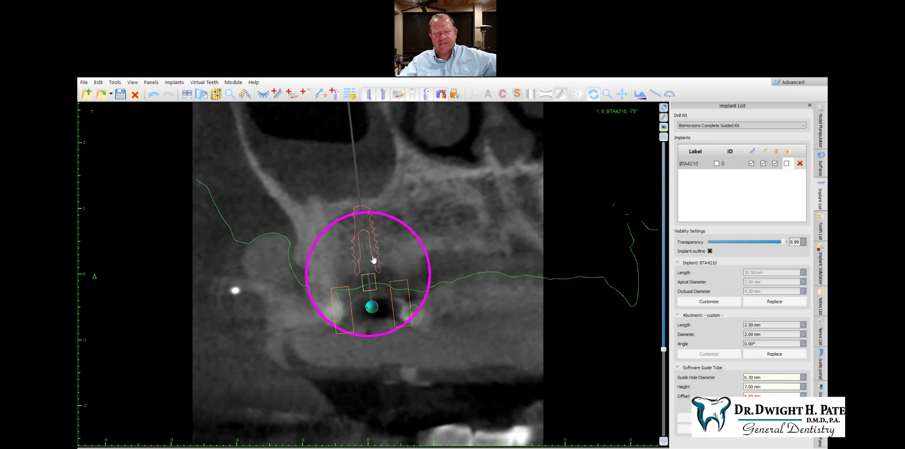
Step: Measure the distance from the implant's platform to its apex in the -75° slice and leave the measuring tool
left_click(655, 94)
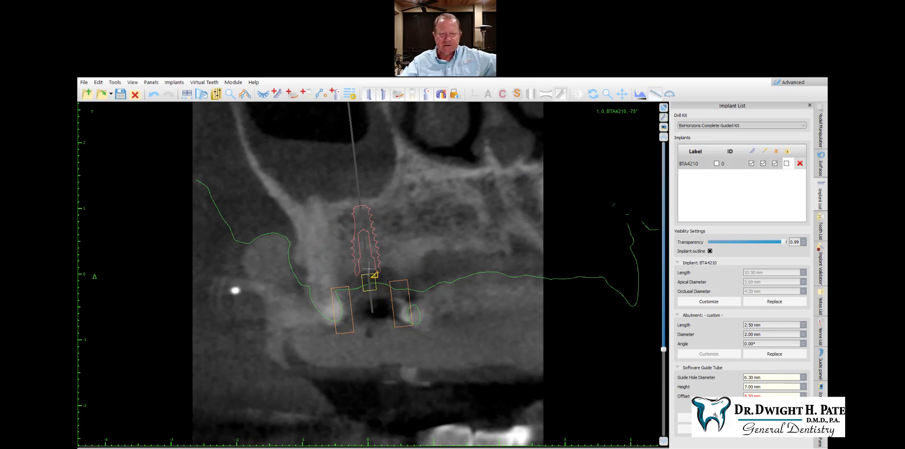
left_click_drag(369, 270, 360, 202)
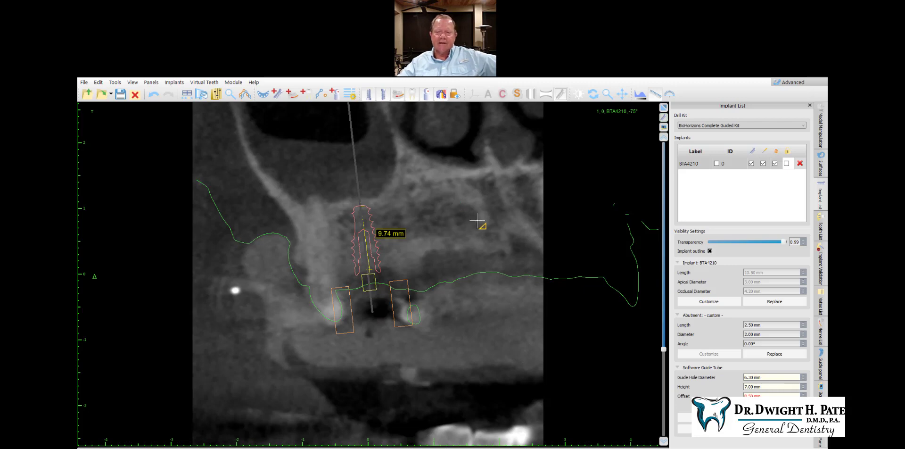
left_click(593, 94)
mouse_move(345, 320)
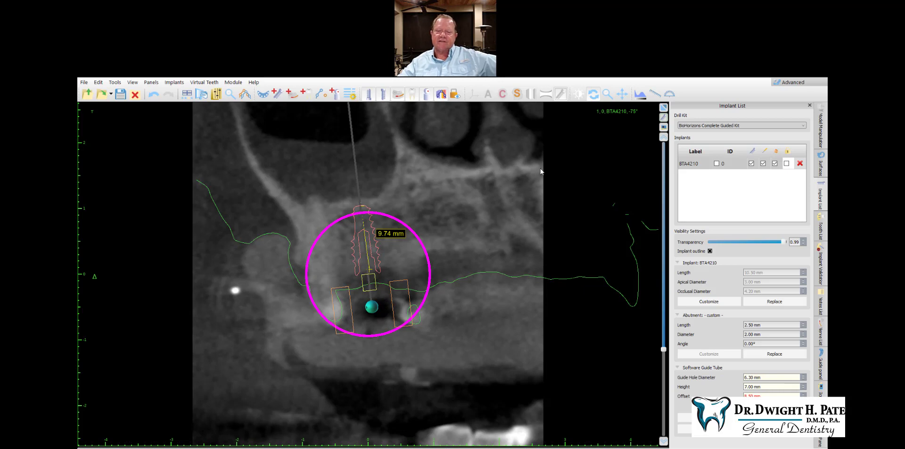
Step: Lock implant BTA4210 in place and enlarge the 3D view of the upper model, tilted to show the guide tube
left_click(787, 164)
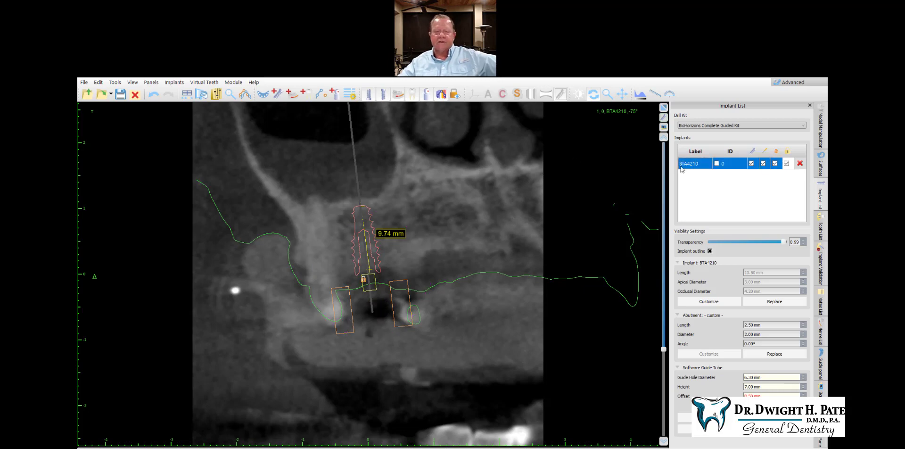
left_click(596, 198)
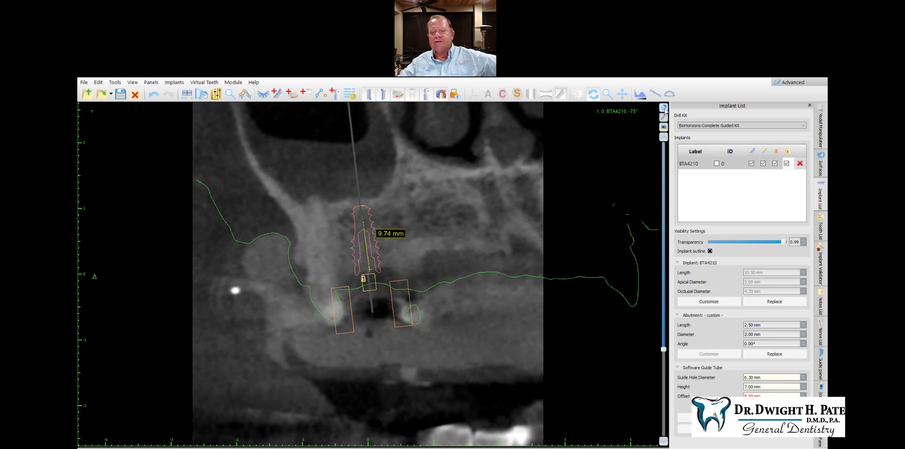
left_click(664, 108)
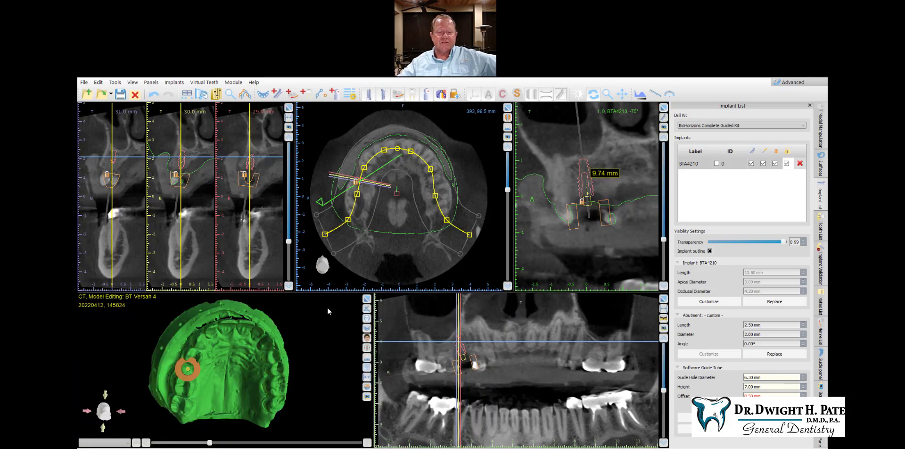
left_click(367, 300)
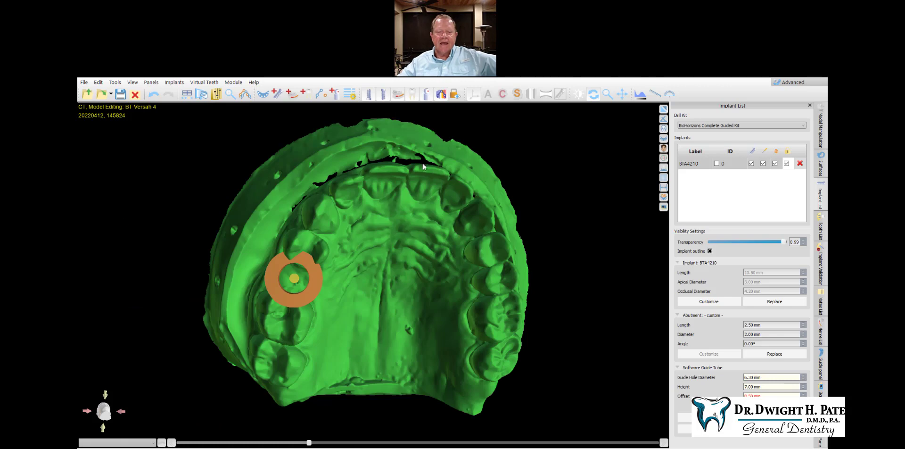
left_click_drag(431, 221, 379, 174)
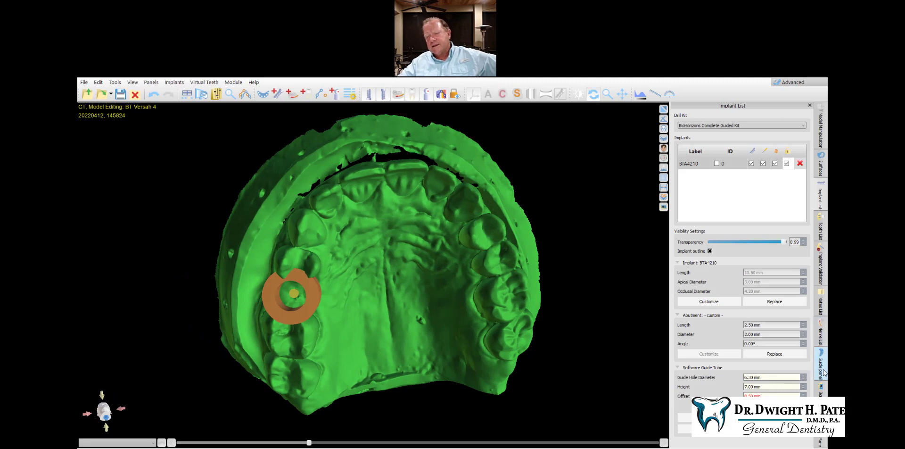
Step: Display the existing surgical guide curve on the BT Optical Scan model and clear it
left_click(821, 365)
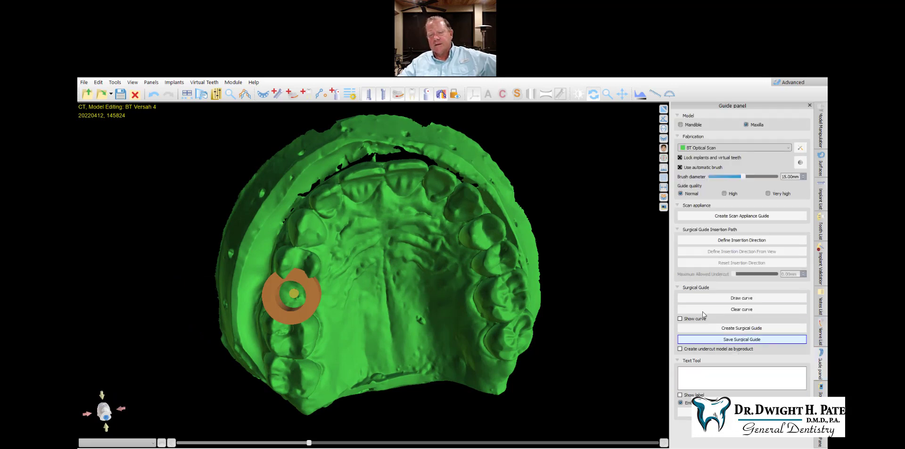
left_click(735, 298)
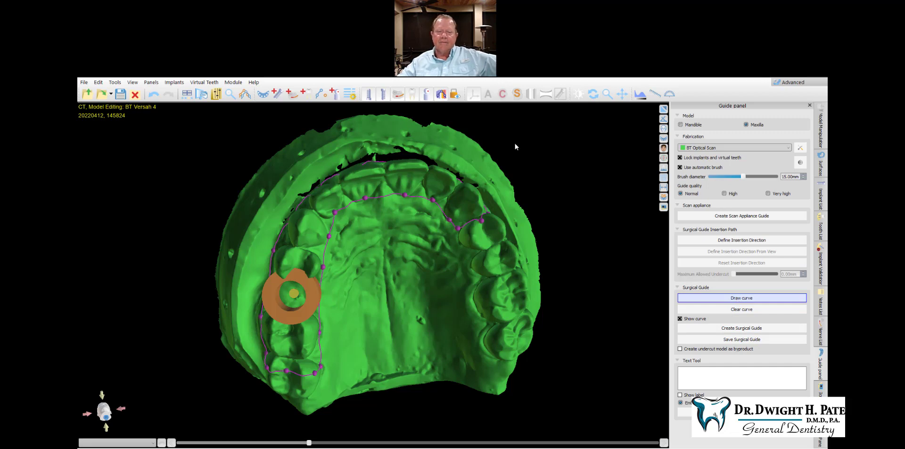
right_click_drag(515, 143, 534, 287)
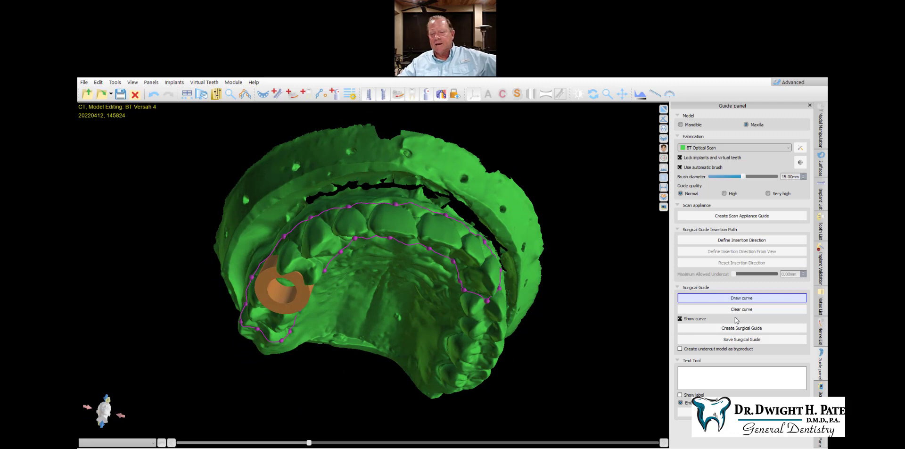
left_click(712, 309)
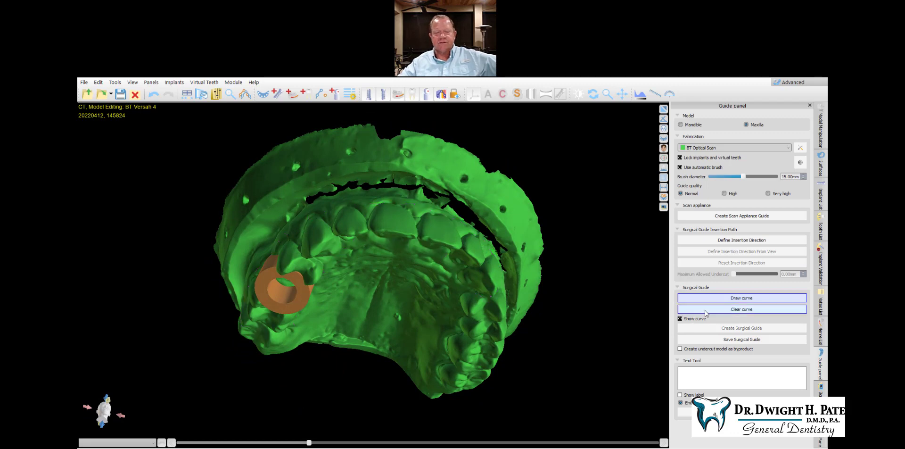
Step: Draw the surgical guide curve along the palatal side, from behind the last molar on the implant side around to the opposite premolars
left_click(726, 299)
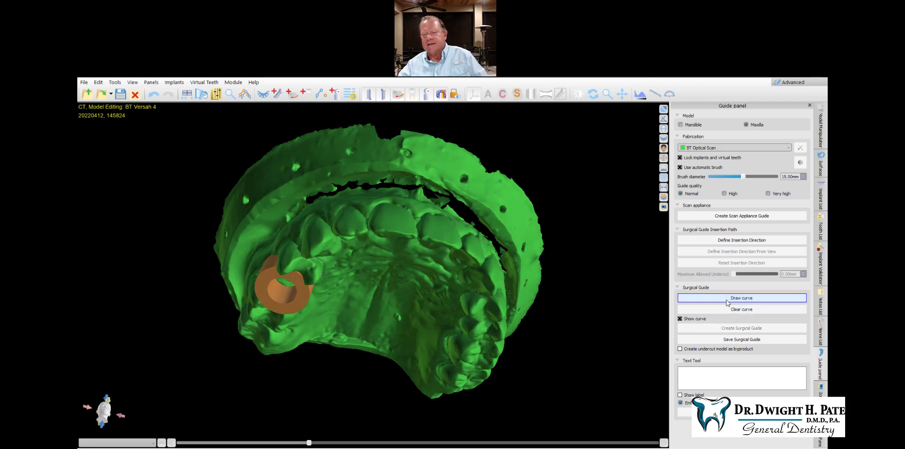
mouse_move(338, 370)
left_mouse_down()
mouse_move(337, 289)
mouse_move(327, 267)
left_mouse_up()
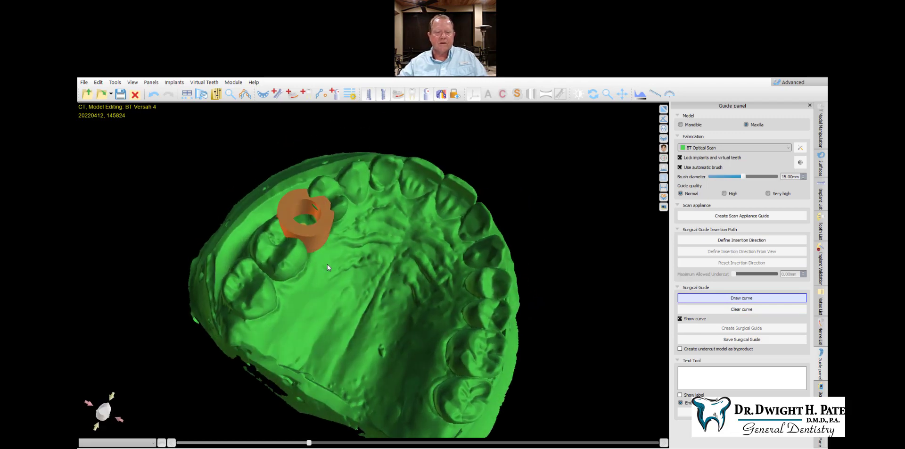
left_click(246, 312)
left_click(272, 309)
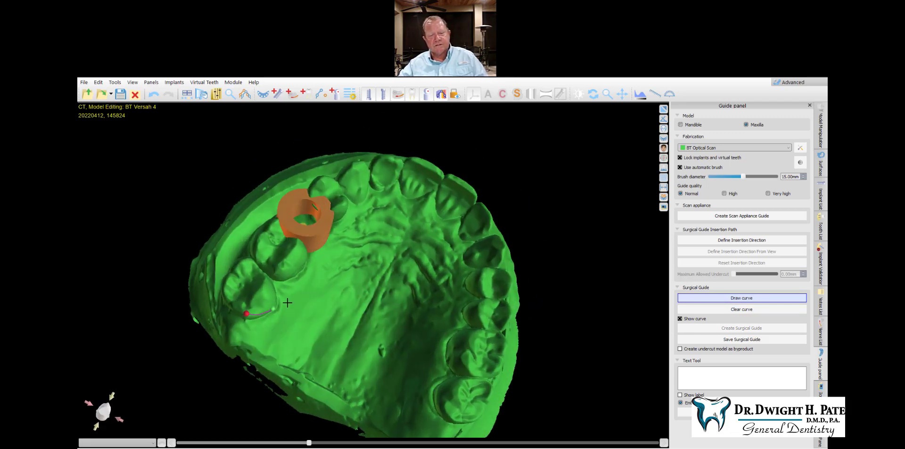
left_click(299, 272)
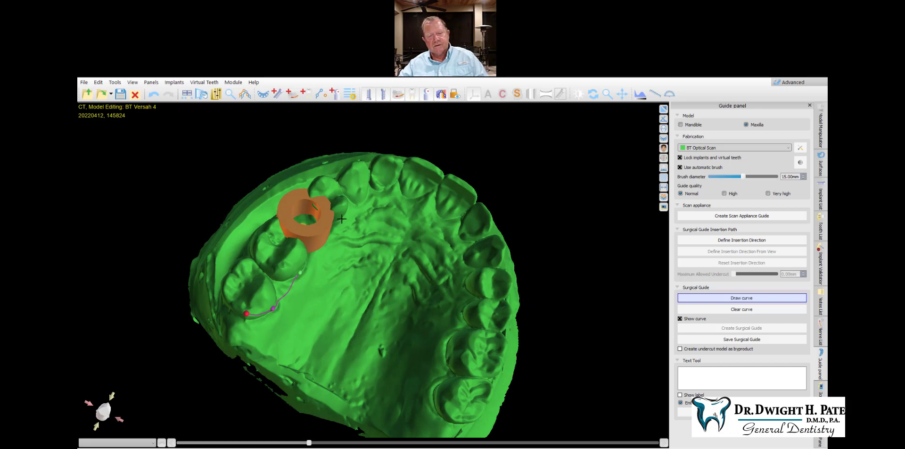
left_click(342, 219)
left_click(362, 195)
left_click(382, 184)
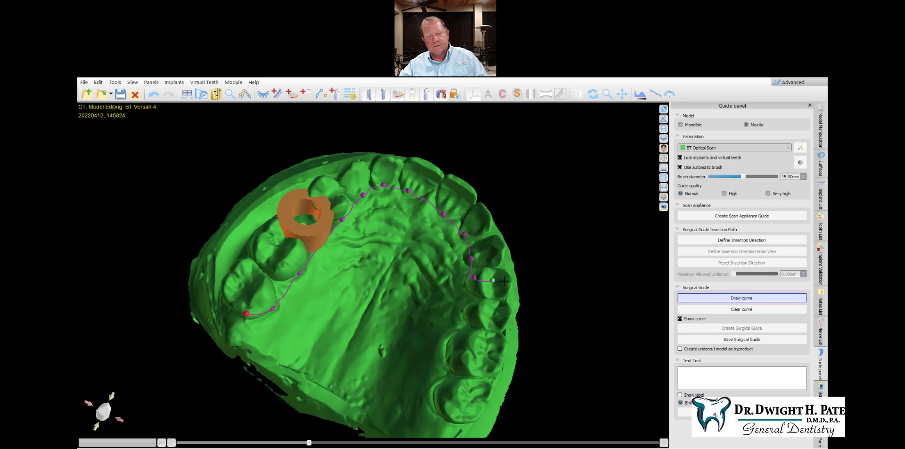
Step: Continue the guide curve along the facial surfaces of the teeth, past the guide tube, and close it behind the last molar
right_click_drag(549, 219, 214, 275)
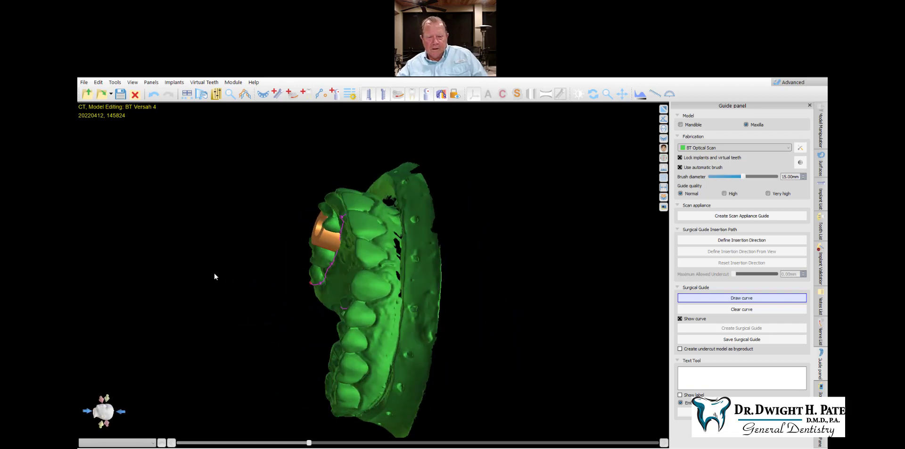
left_click(370, 322)
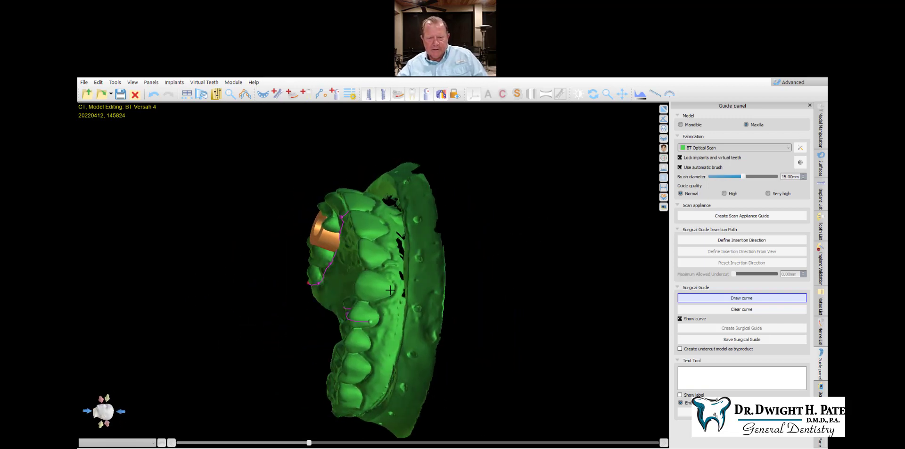
left_click(385, 254)
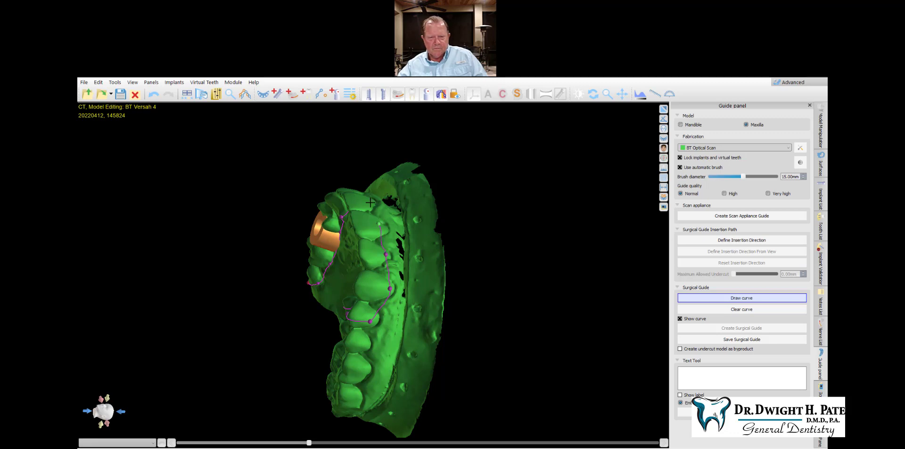
left_click_drag(329, 122, 378, 410)
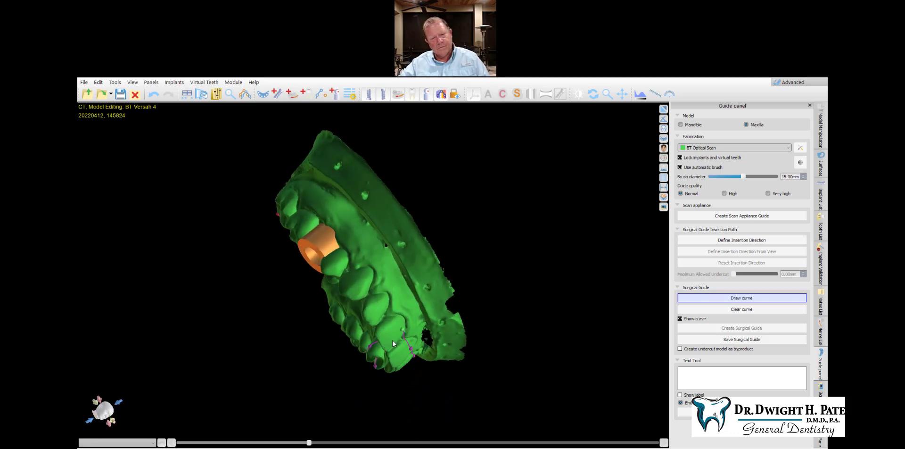
left_click(384, 298)
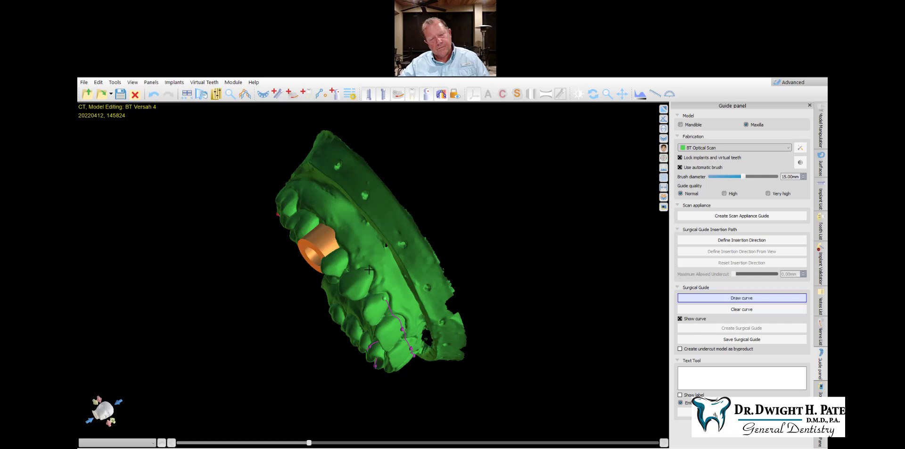
left_click(369, 269)
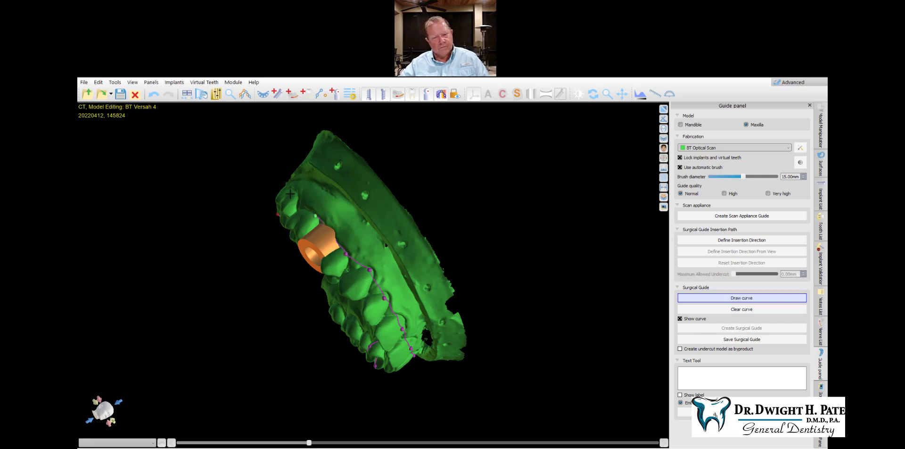
left_click_drag(237, 211, 502, 200)
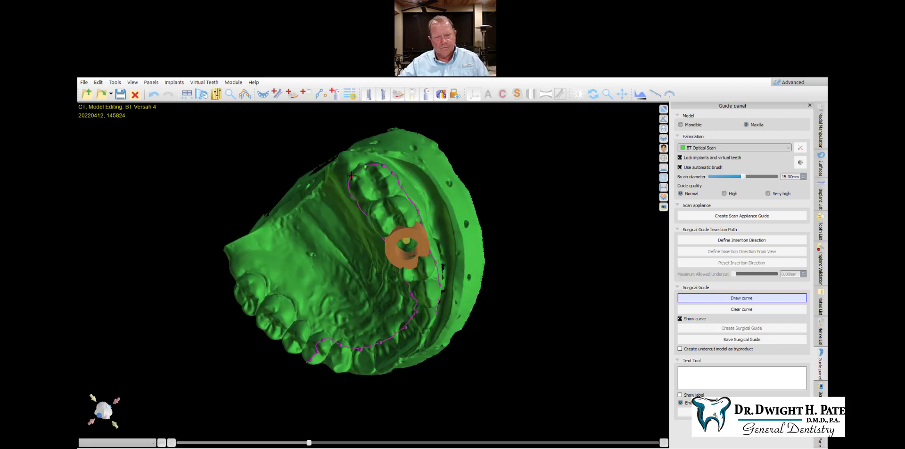
left_click(365, 166)
Step: Add three windows, a large one across each end of the guide curve and a small one over the front teeth, and create the surgical guide
right_click_drag(519, 207, 500, 291)
right_click_drag(353, 337, 347, 389)
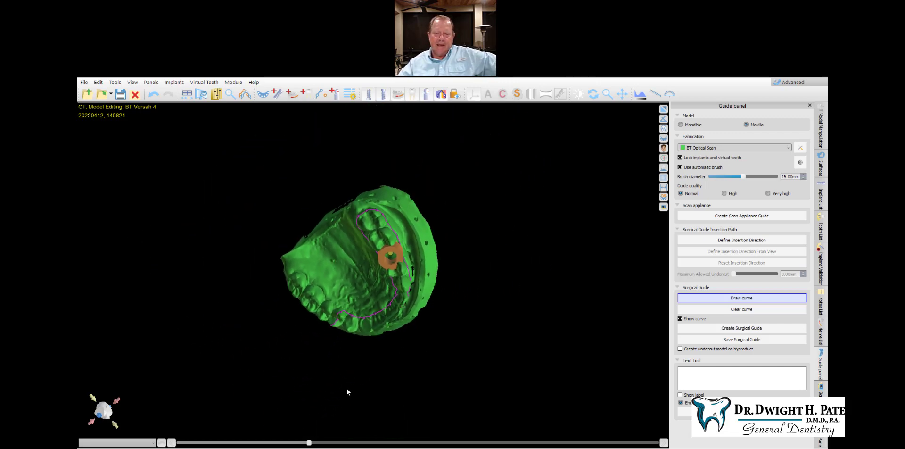
left_click_drag(347, 388, 405, 292)
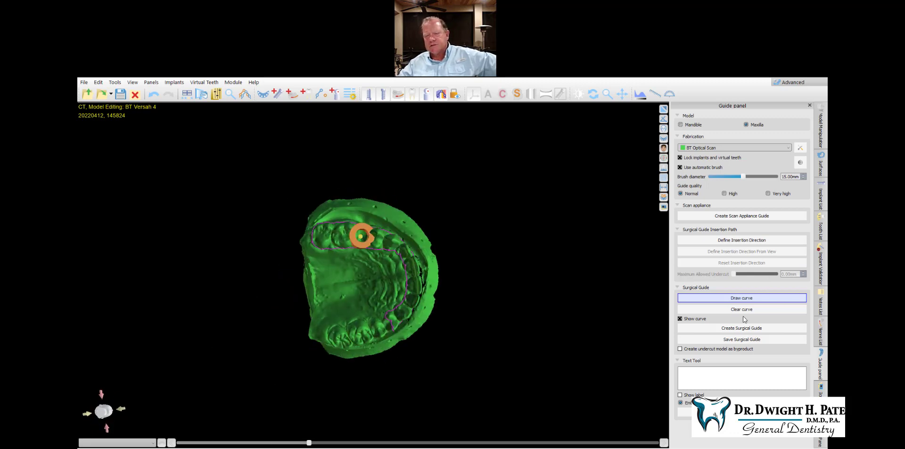
scroll(426, 344, "up", 2)
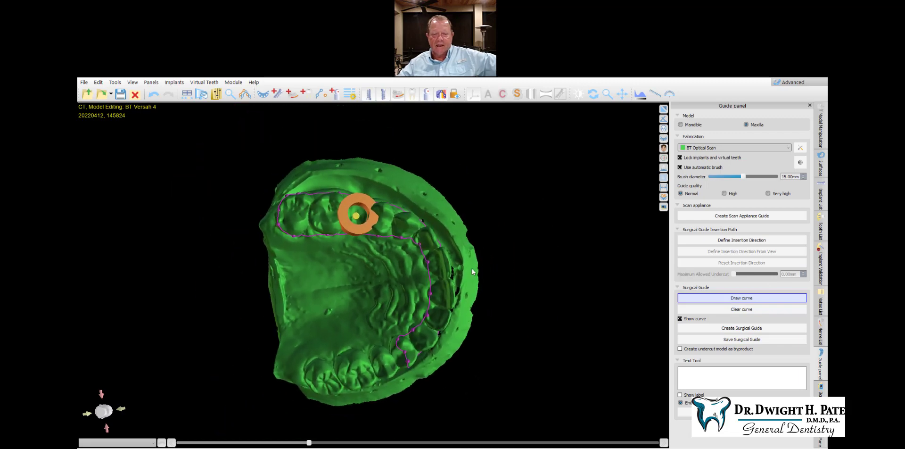
right_click(450, 272)
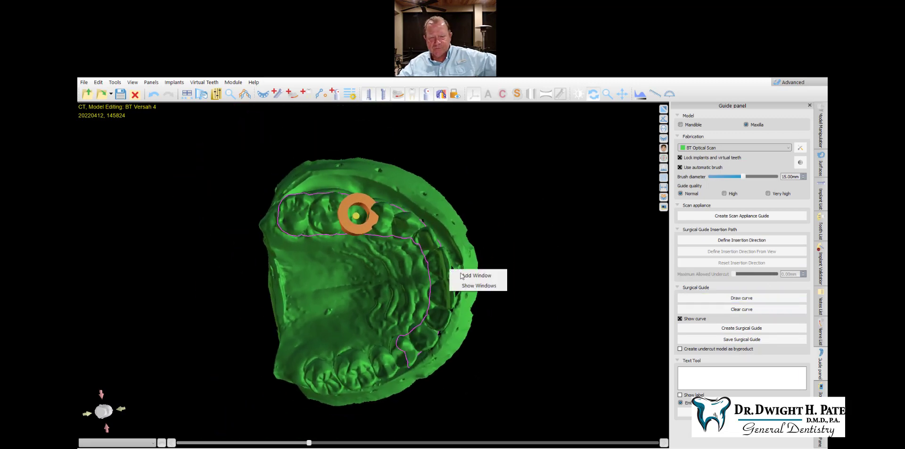
left_click(471, 277)
left_click_drag(471, 278, 386, 375)
left_click(332, 217)
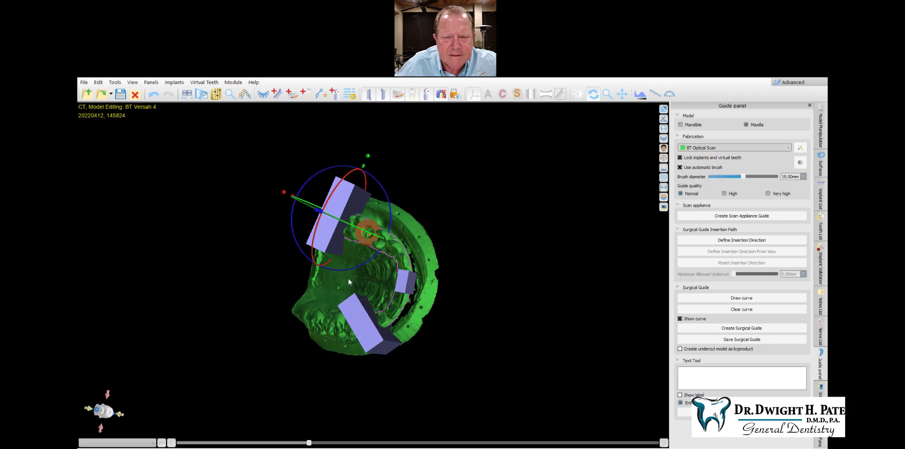
left_click(415, 283)
left_click_drag(544, 243, 495, 186)
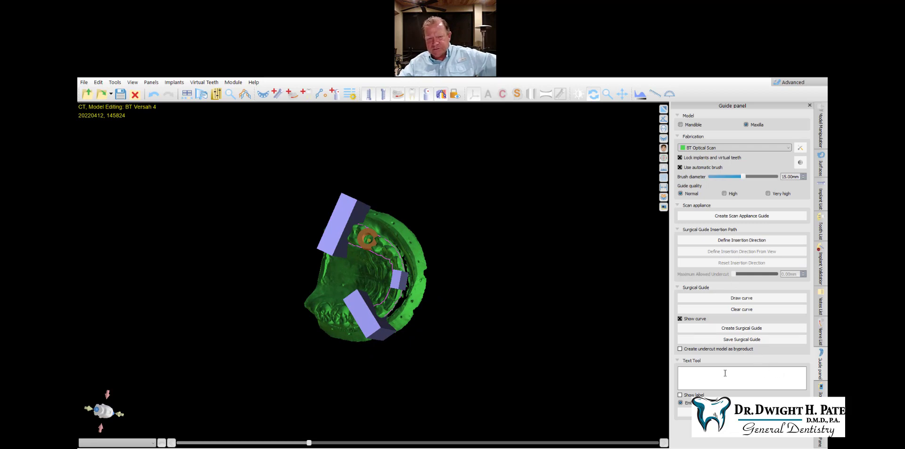
left_click(779, 330)
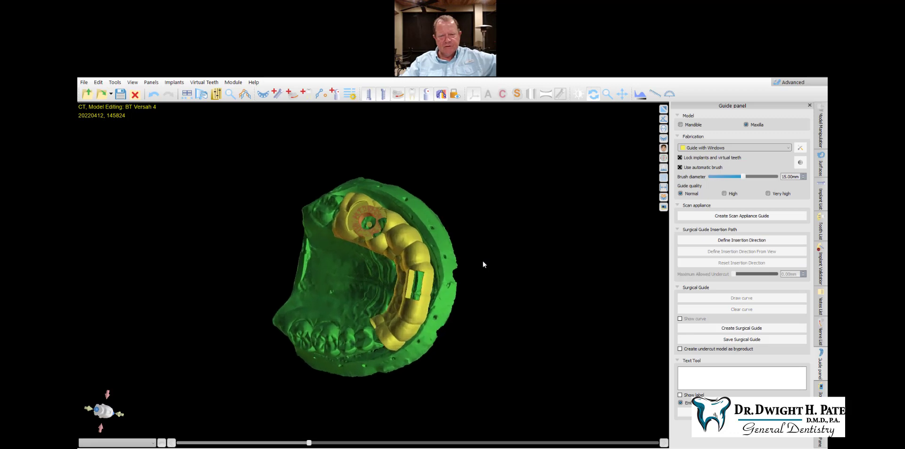
Step: Inspect the finished surgical guide on the upper model from all sides, checking the guide tube opening, front window, trimmed ends and facial coverage
left_click_drag(413, 279, 620, 249)
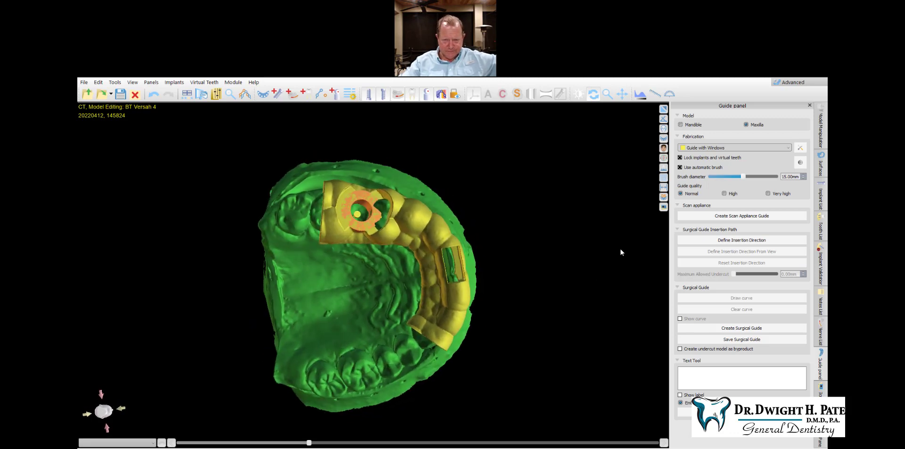
left_click_drag(533, 333, 242, 343)
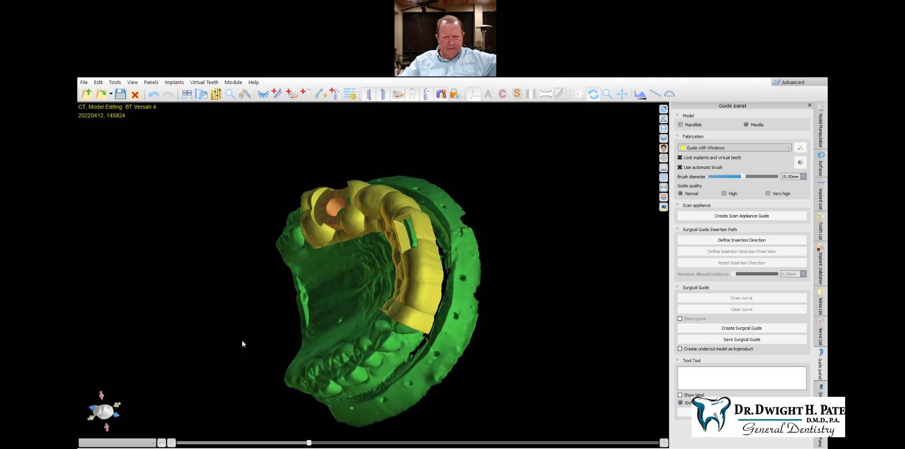
left_click_drag(473, 320, 391, 443)
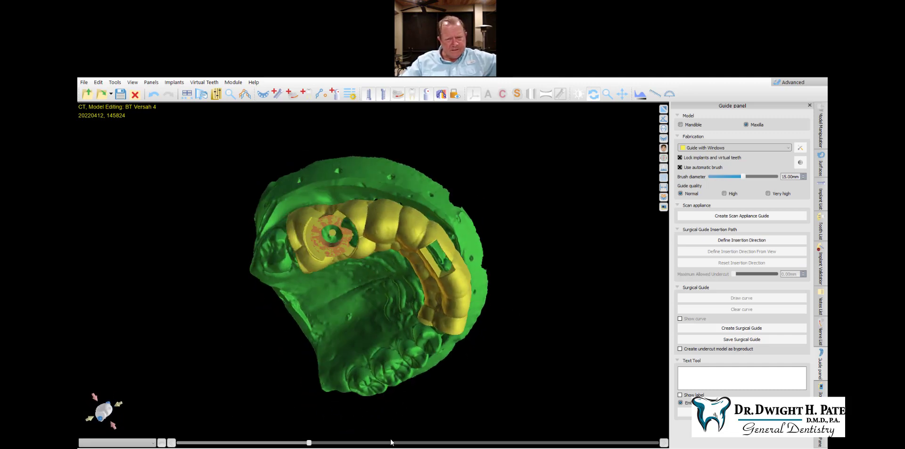
left_click_drag(289, 338, 257, 441)
left_click_drag(290, 358, 321, 299)
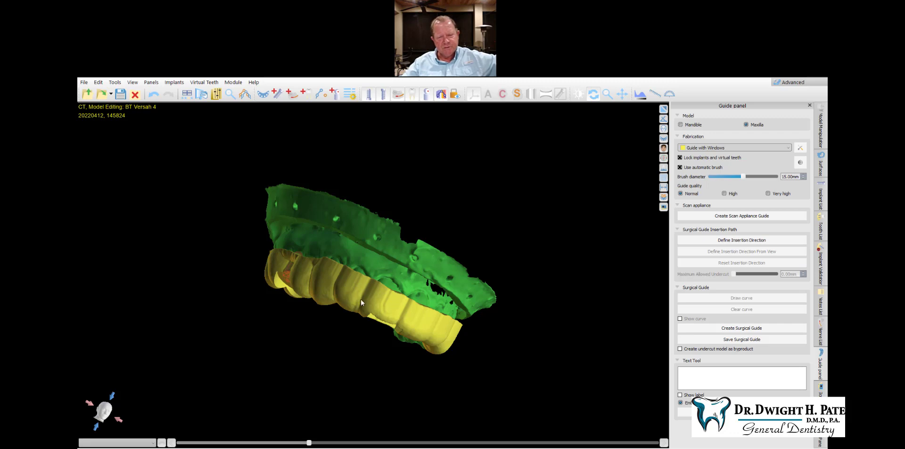
left_click_drag(317, 356, 440, 387)
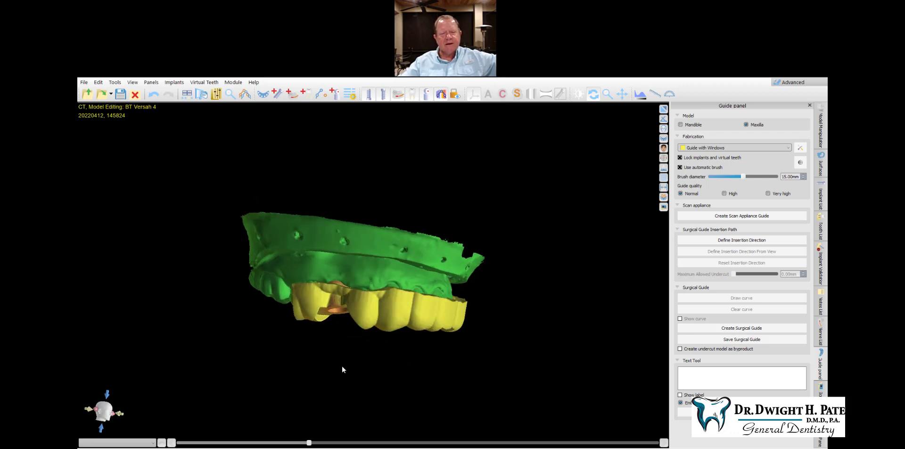
left_click_drag(343, 369, 514, 153)
left_click_drag(363, 123, 236, 240)
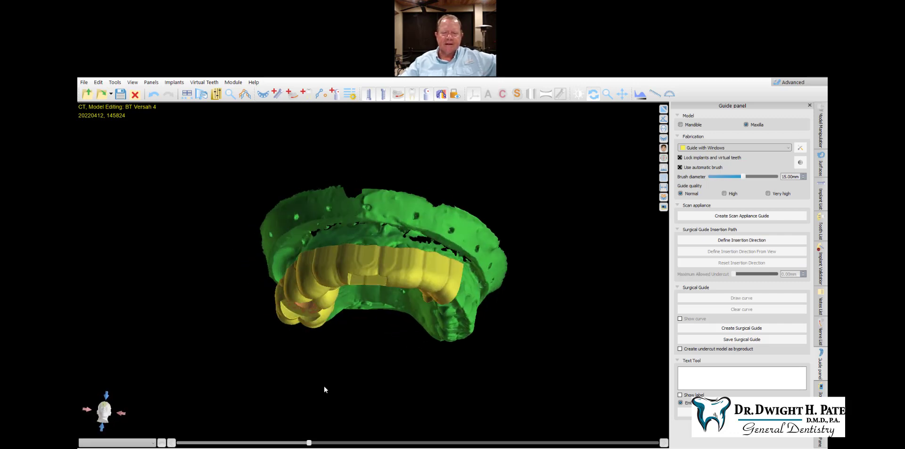
left_click_drag(324, 388, 373, 180)
left_click_drag(371, 291, 377, 314)
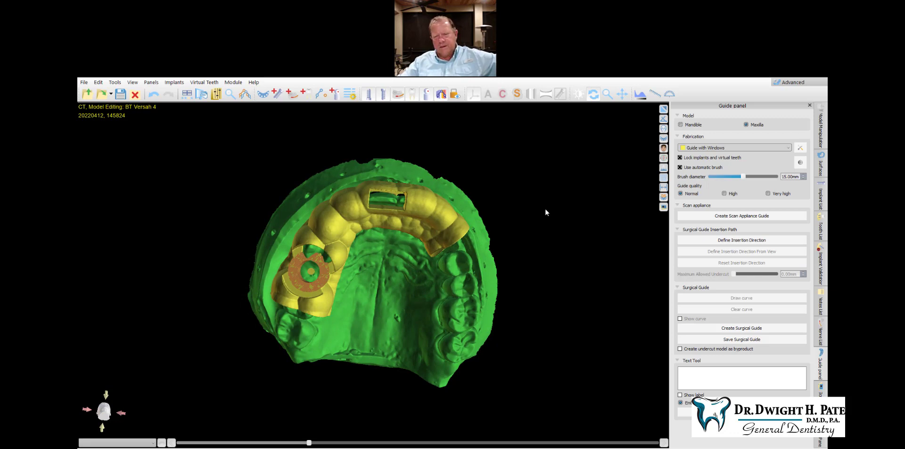